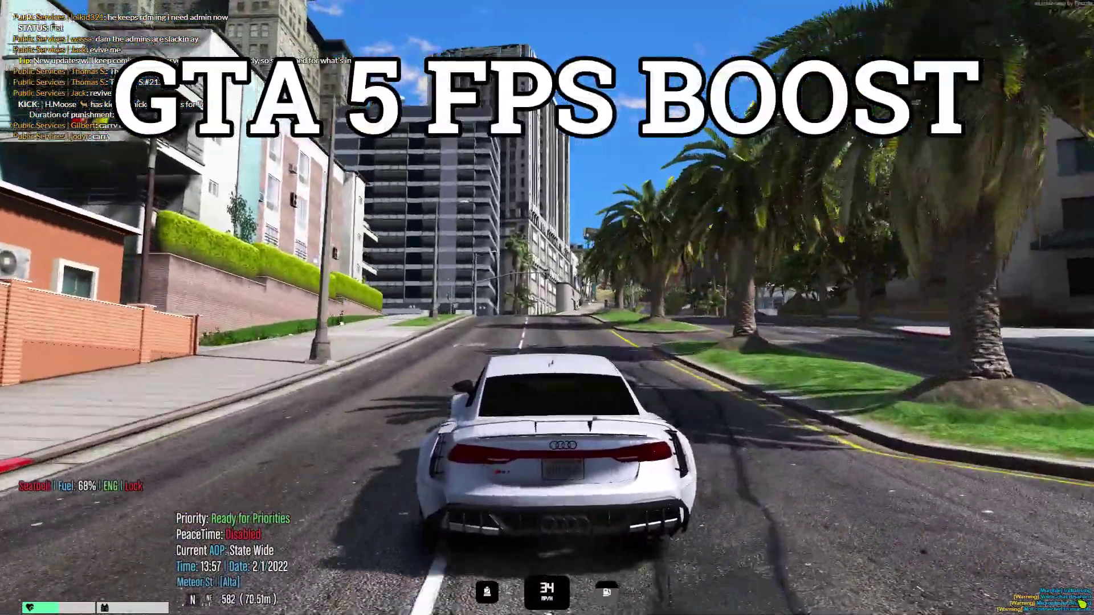
{"action": "key", "text": "w"}
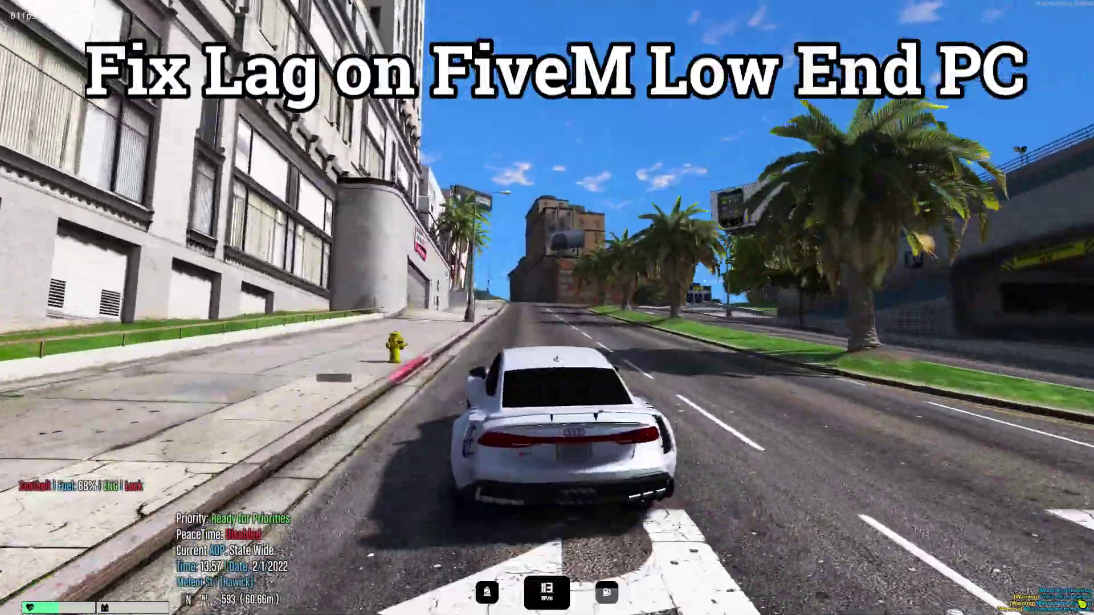
{"action": "key", "text": "d"}
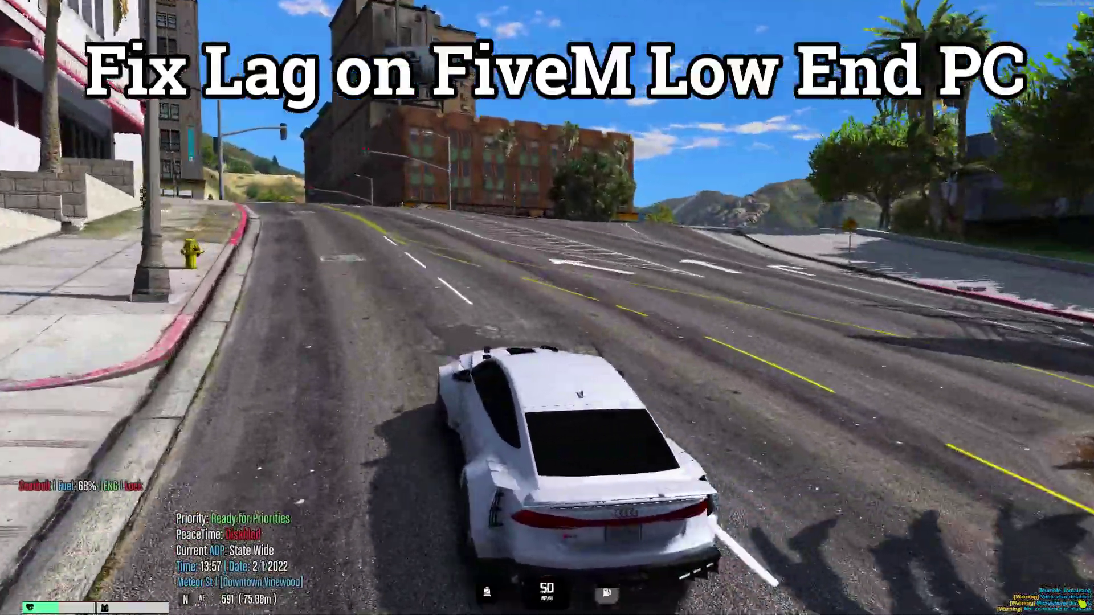
{"action": "key", "text": "w"}
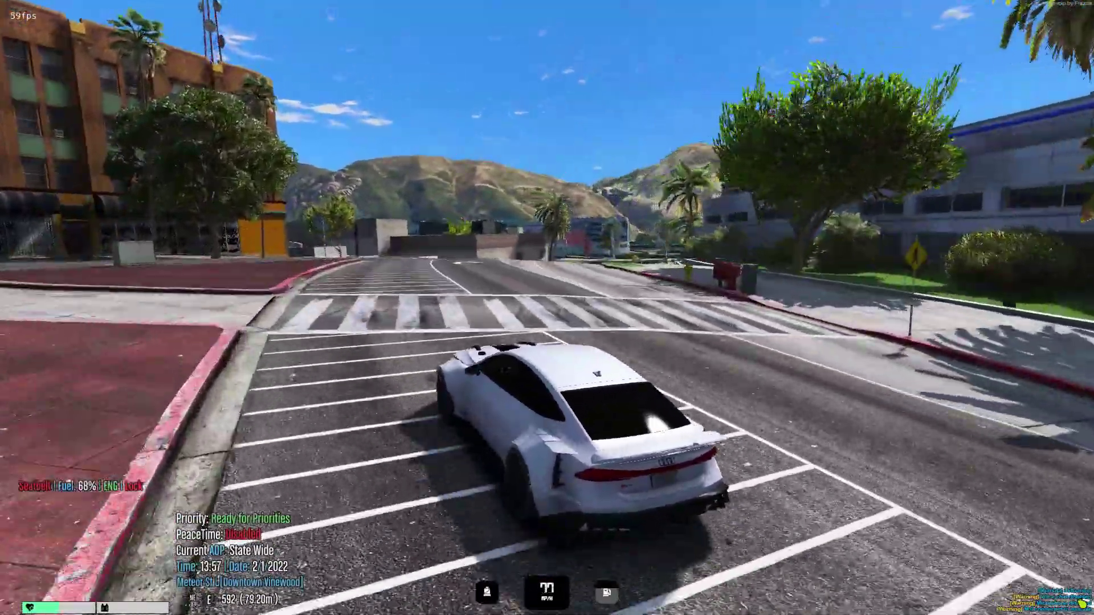
{"action": "key", "text": "a"}
{"action": "key", "text": "s"}
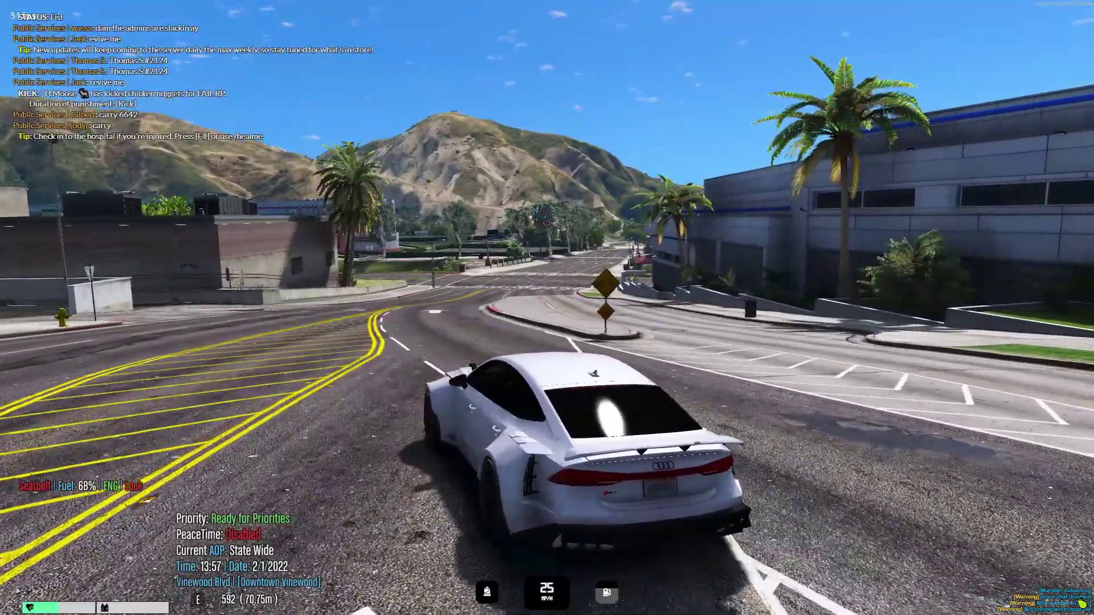
{"action": "key", "text": "w"}
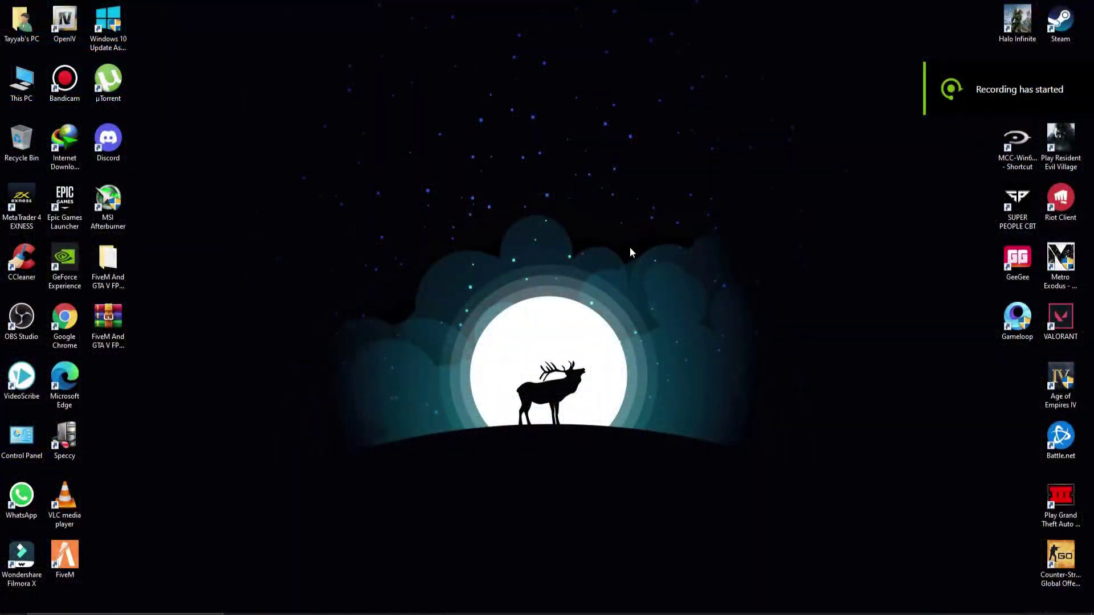
- Disable fullscreen optimizations in the compatibility properties of the FiveM desktop shortcut and save the change
{"action": "right_click", "coordinate": [67, 566]}
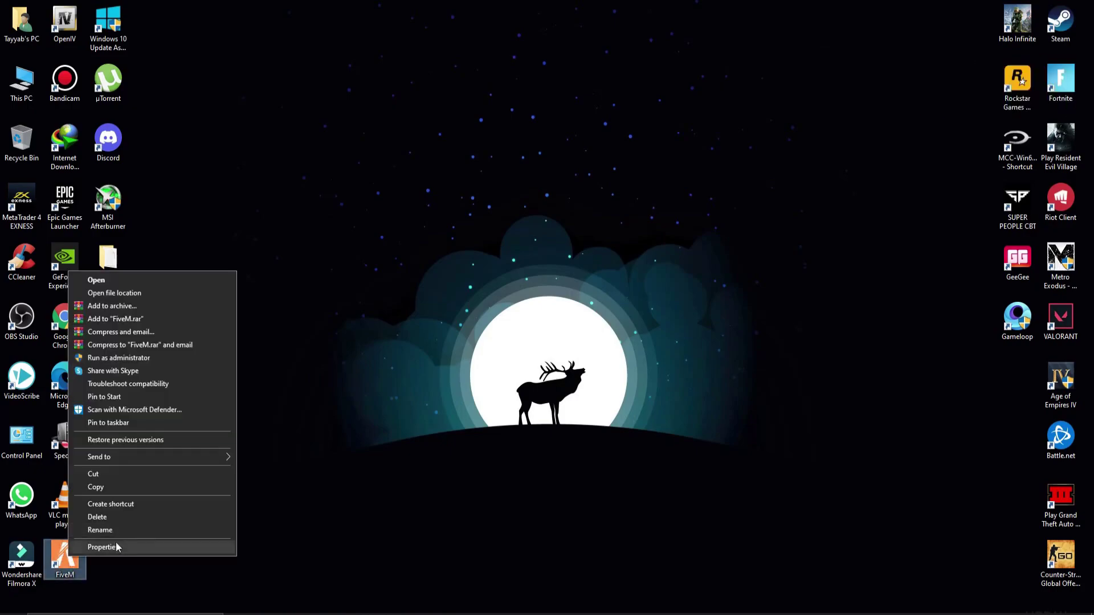
{"action": "left_click", "coordinate": [91, 548]}
{"action": "left_click_drag", "start_coordinate": [184, 299], "coordinate": [552, 134]}
{"action": "left_click", "coordinate": [600, 161]}
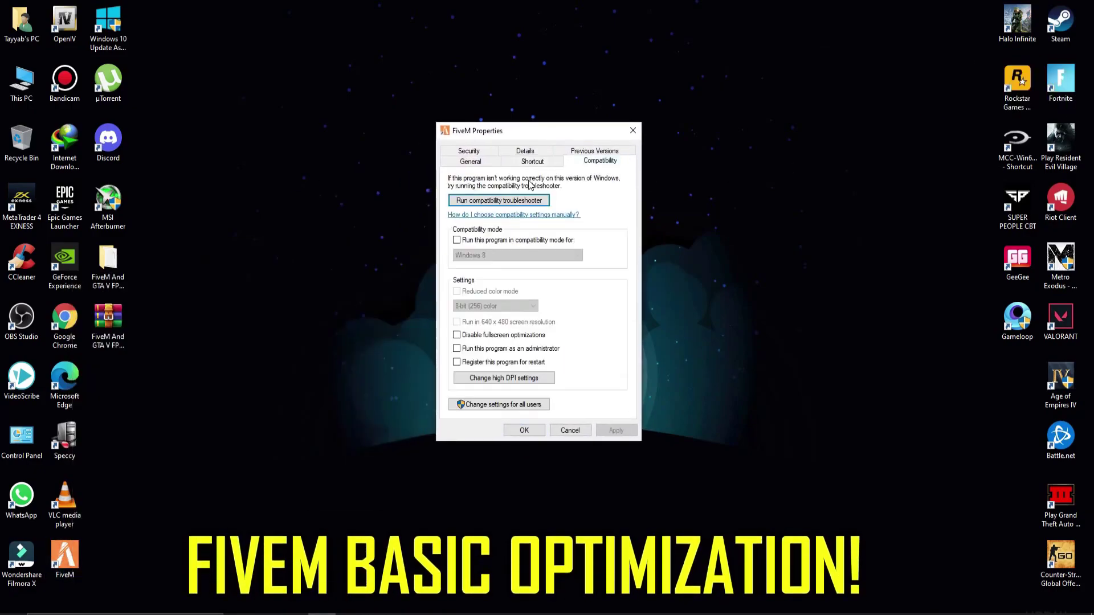
{"action": "left_click", "coordinate": [537, 381]}
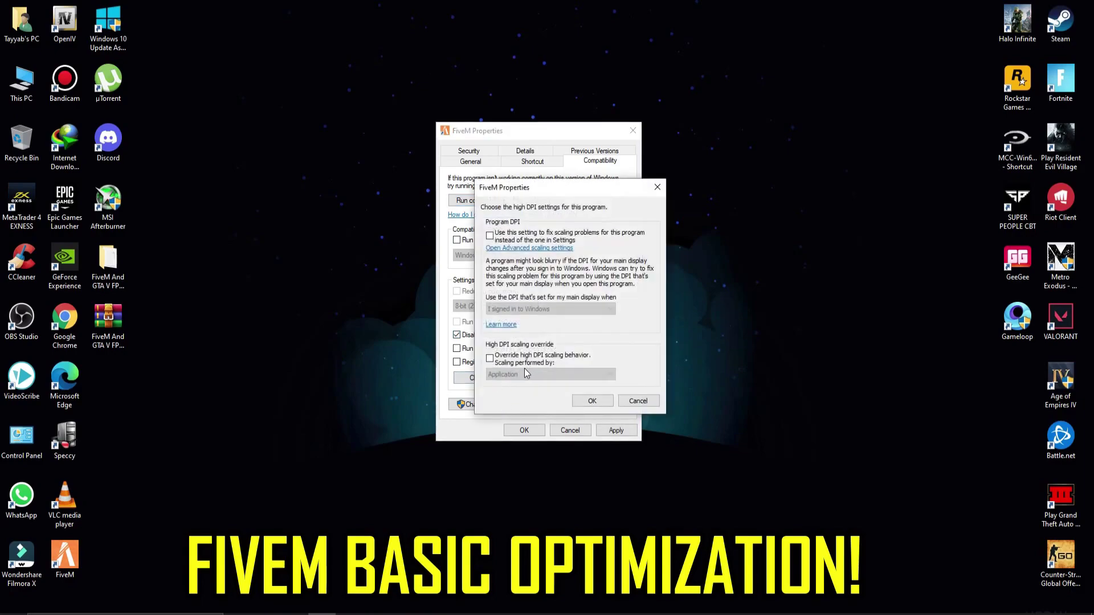
{"action": "left_click", "coordinate": [592, 400]}
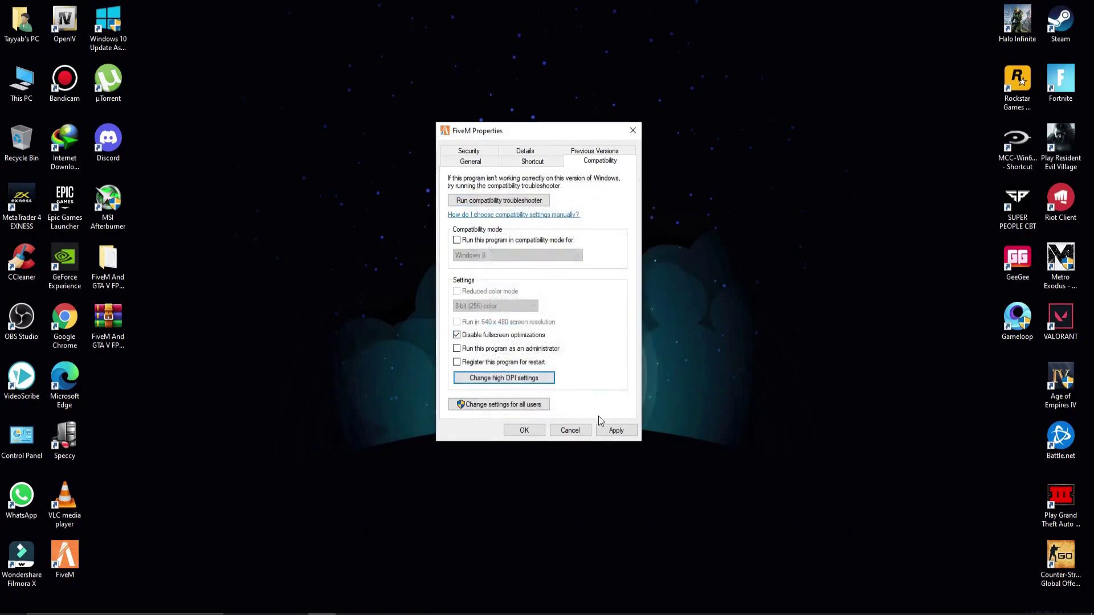
{"action": "left_click", "coordinate": [523, 431]}
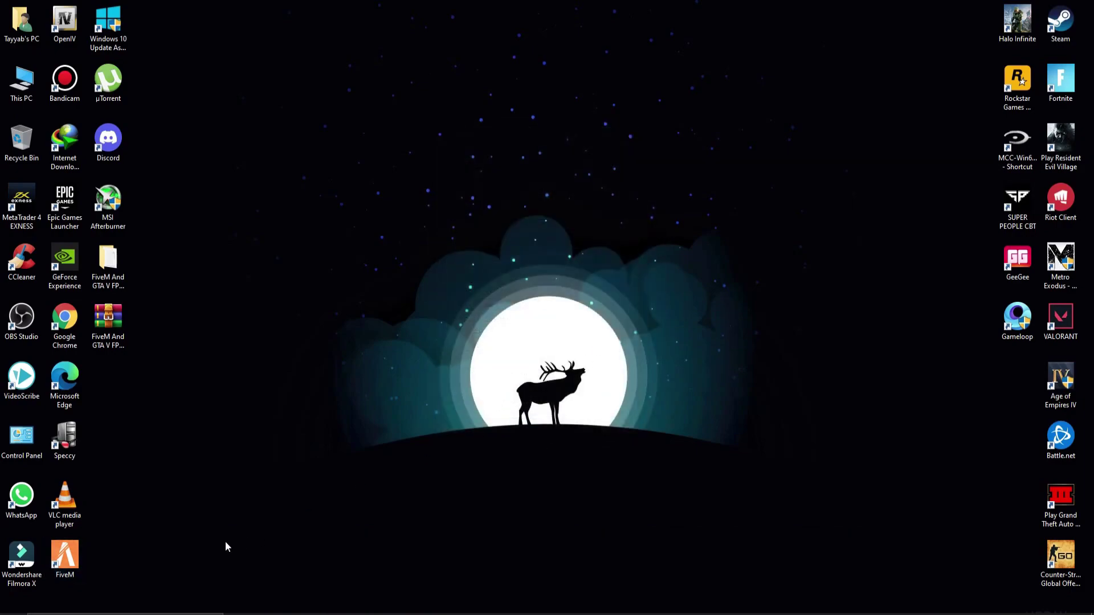
- Launch FiveM from its desktop shortcut and review the account, game and interface options in its settings
{"action": "right_click", "coordinate": [71, 554]}
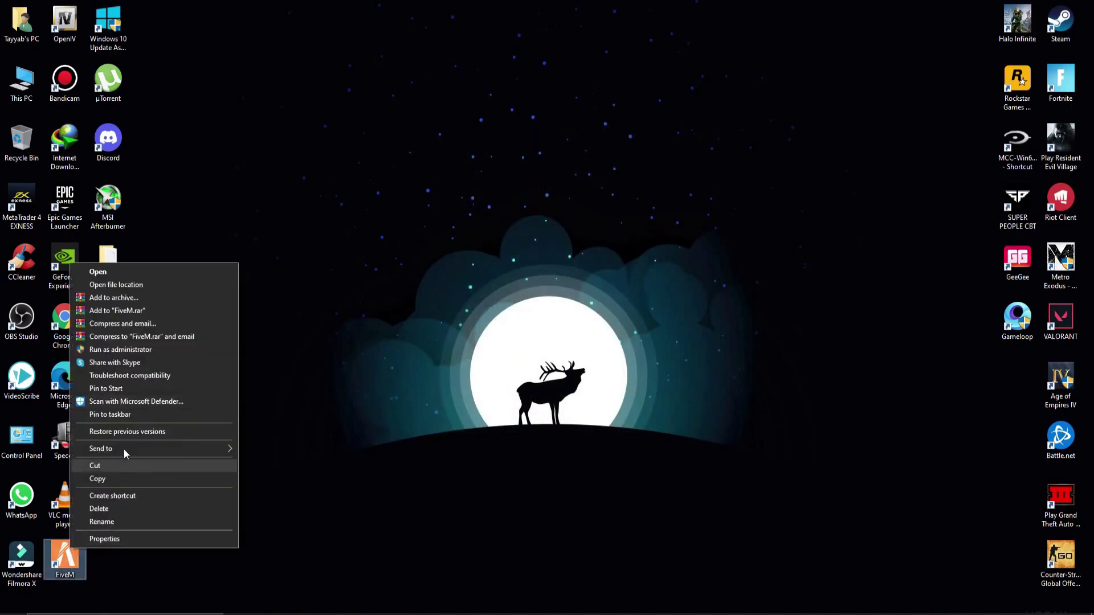
{"action": "left_click", "coordinate": [138, 275]}
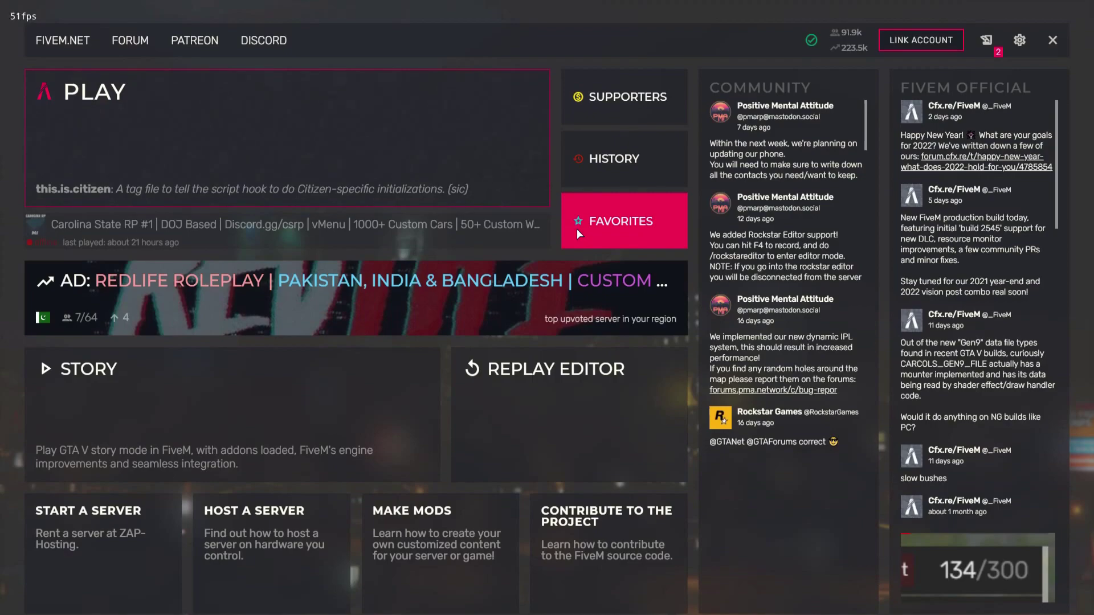
{"action": "left_click", "coordinate": [1013, 45]}
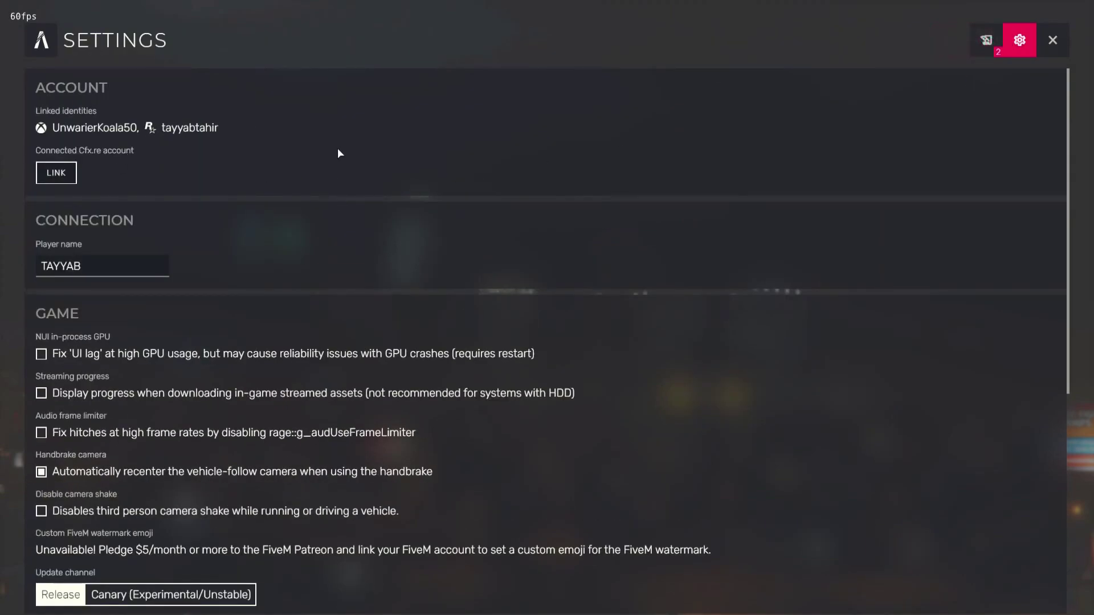
{"action": "scroll", "coordinate": [246, 224], "scroll_direction": "down", "scroll_amount": 5}
{"action": "scroll", "coordinate": [209, 324], "scroll_direction": "down", "scroll_amount": 2}
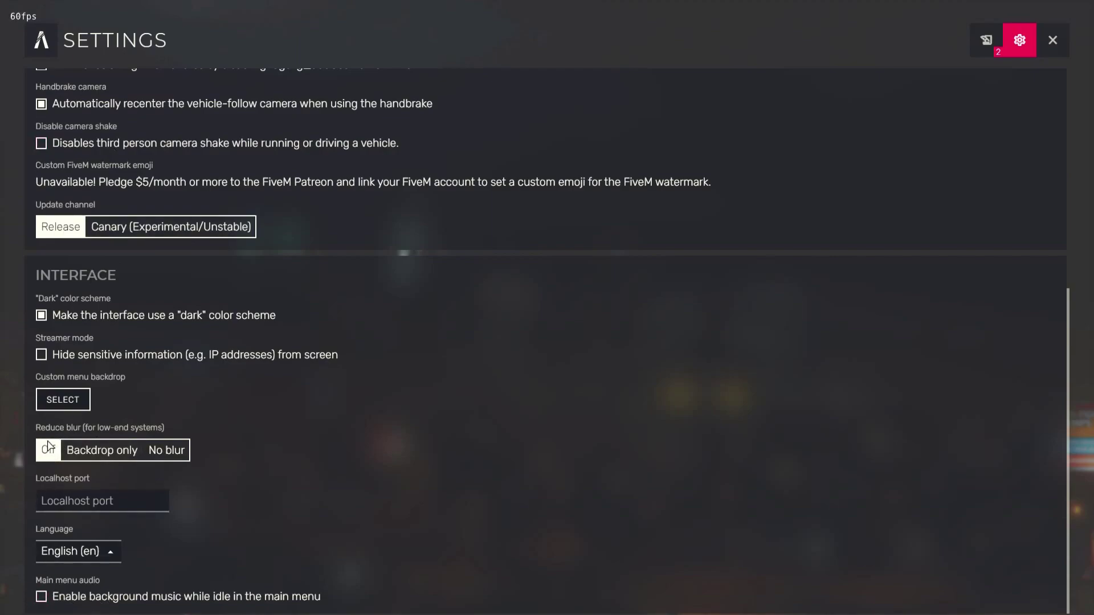
{"action": "scroll", "coordinate": [199, 433], "scroll_direction": "up", "scroll_amount": 6}
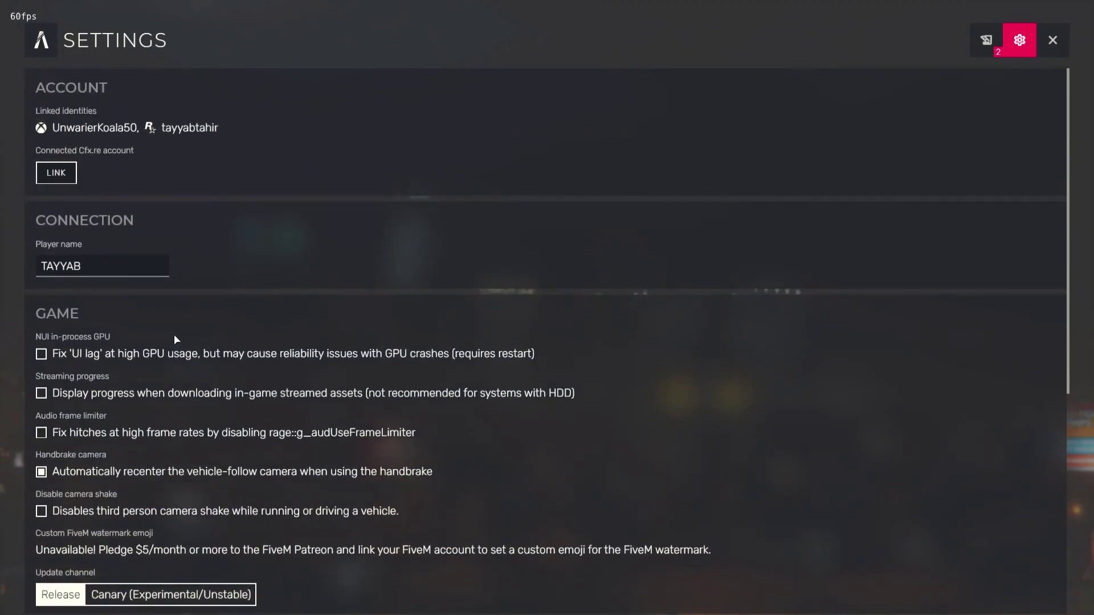
{"action": "scroll", "coordinate": [986, 262], "scroll_direction": "down", "scroll_amount": 5}
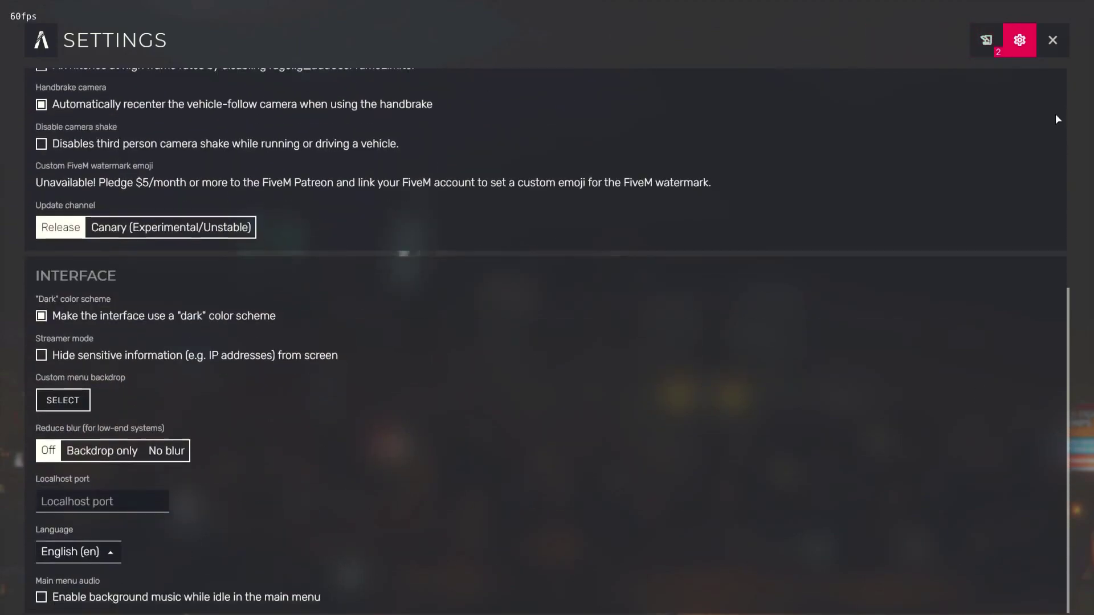
{"action": "left_click", "coordinate": [40, 49]}
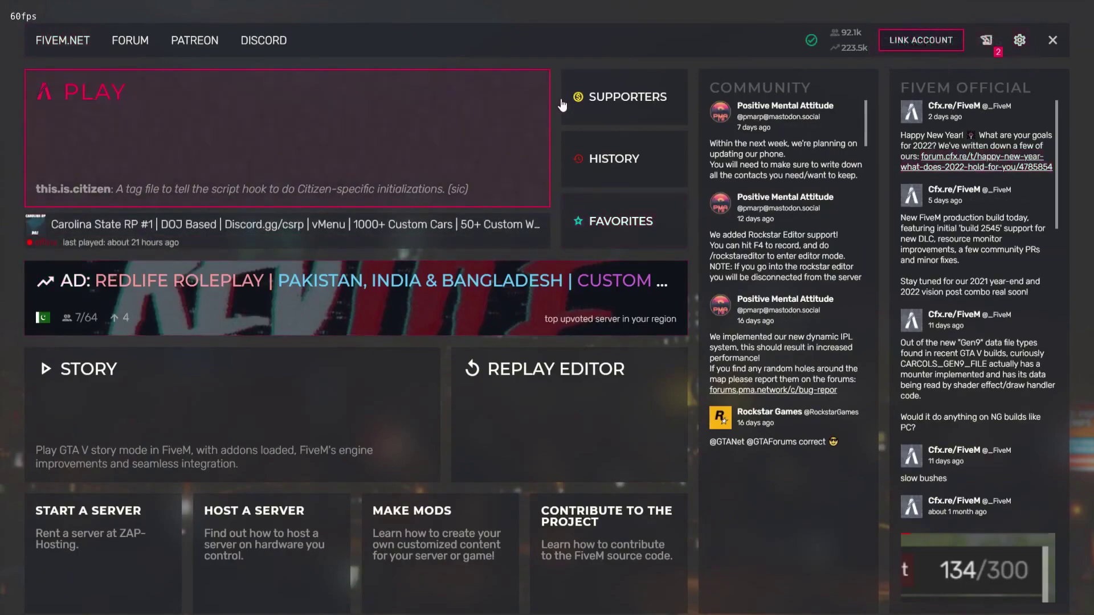
- Try the No blur option for Reduce blur in FiveM's interface settings, and set it back to Off
{"action": "left_click", "coordinate": [1020, 40]}
{"action": "scroll", "coordinate": [128, 316], "scroll_direction": "down", "scroll_amount": 3}
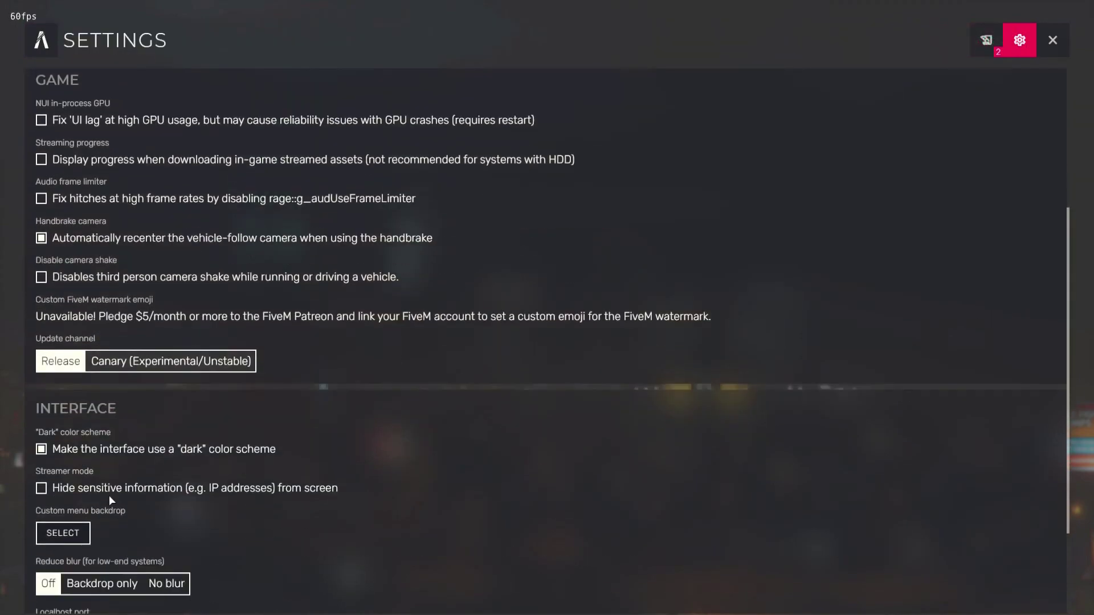
{"action": "scroll", "coordinate": [110, 497], "scroll_direction": "down", "scroll_amount": 2}
{"action": "left_click", "coordinate": [147, 450]}
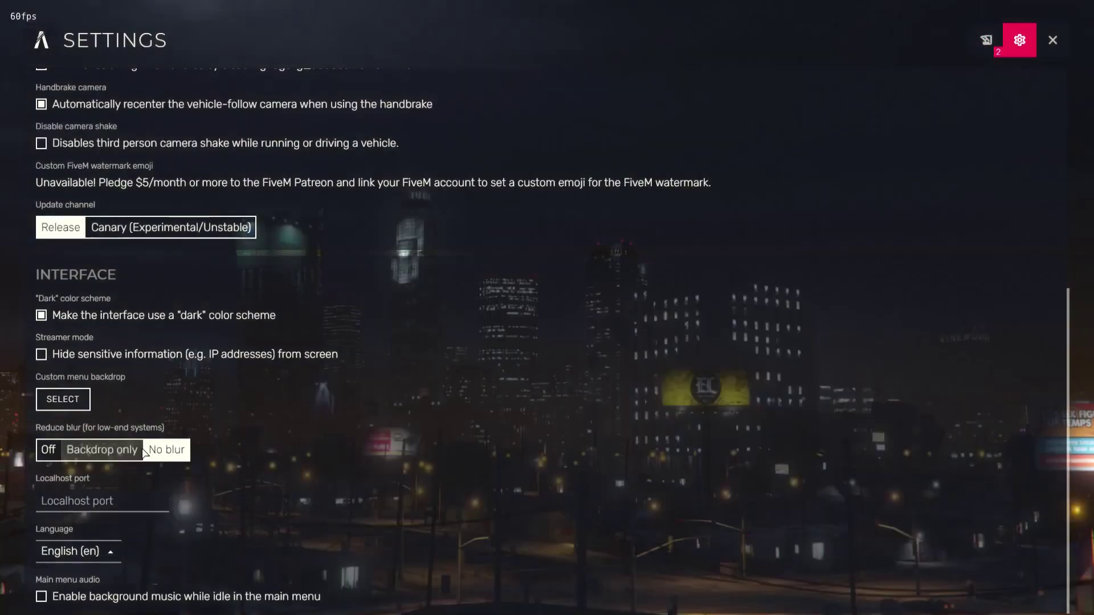
{"action": "left_click", "coordinate": [46, 452]}
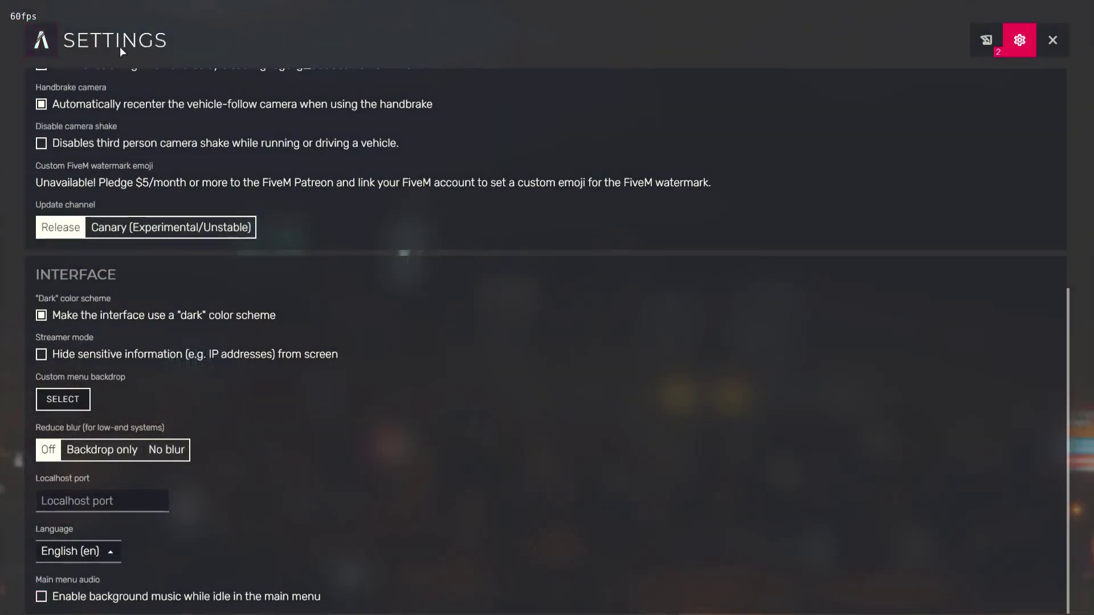
- Leave the FiveM settings and exit the game, confirming the exit
{"action": "left_click", "coordinate": [119, 46]}
{"action": "key", "text": "Escape"}
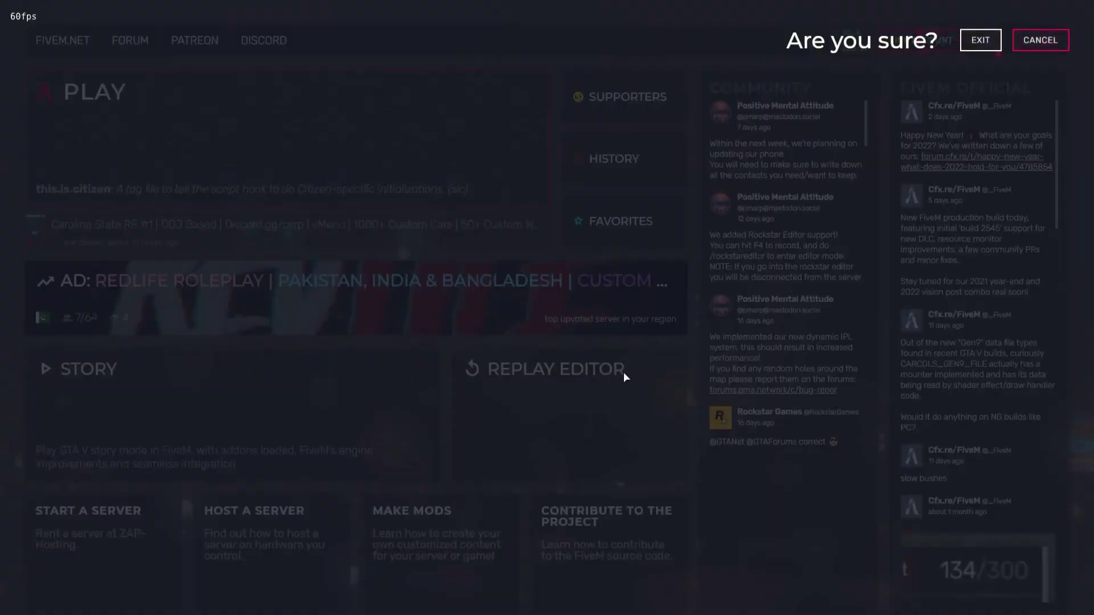
{"action": "left_click", "coordinate": [972, 41]}
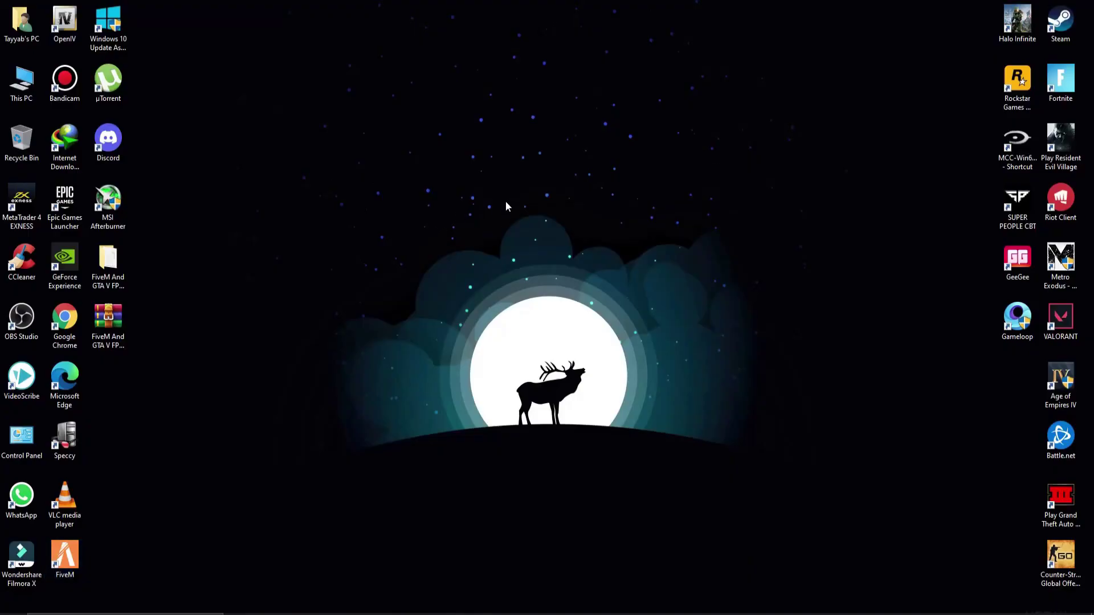
- Open the Graphics settings page in the Gaming section of Windows Settings
{"action": "right_click", "coordinate": [569, 191]}
{"action": "left_click", "coordinate": [619, 322]}
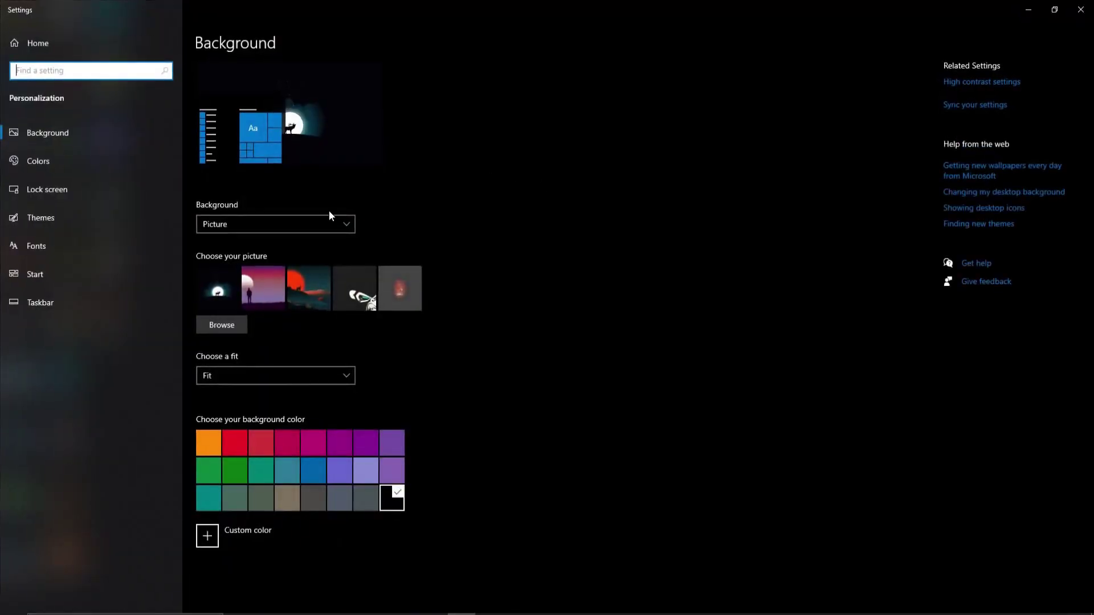
{"action": "left_click", "coordinate": [50, 44]}
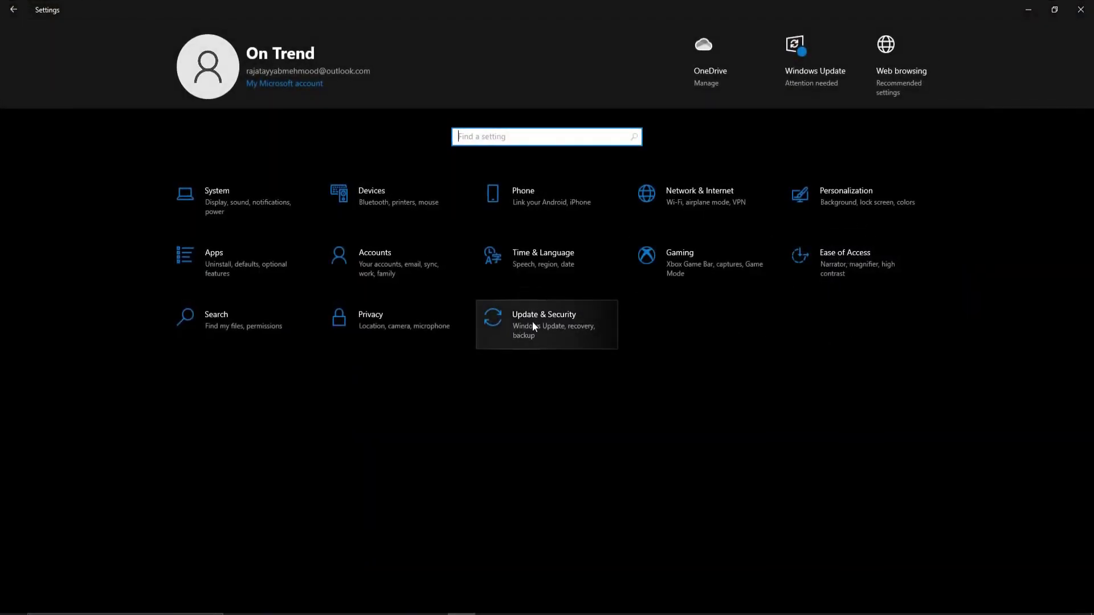
{"action": "left_click", "coordinate": [692, 251]}
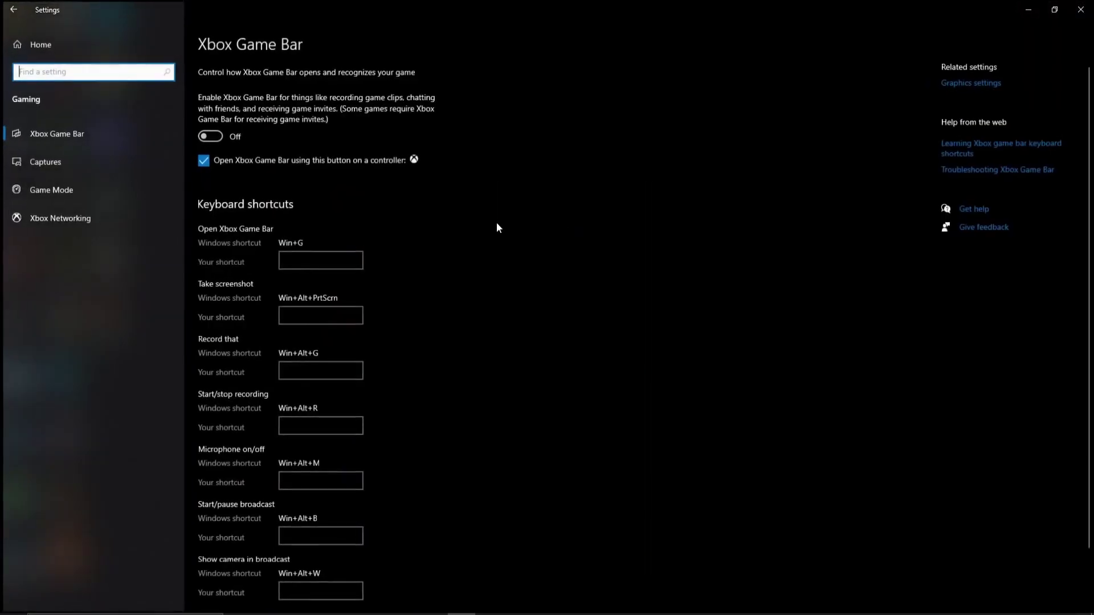
{"action": "left_click", "coordinate": [65, 194]}
{"action": "left_click", "coordinate": [975, 83]}
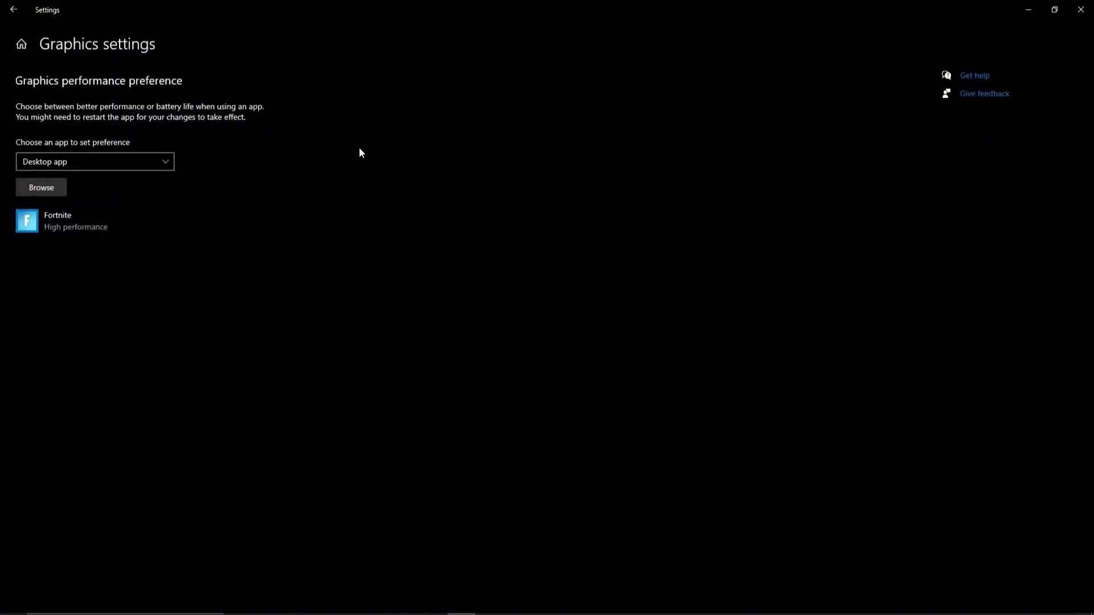
- Add the FiveM application to the graphics performance preference list, using the file location of its desktop shortcut
{"action": "left_click", "coordinate": [56, 191]}
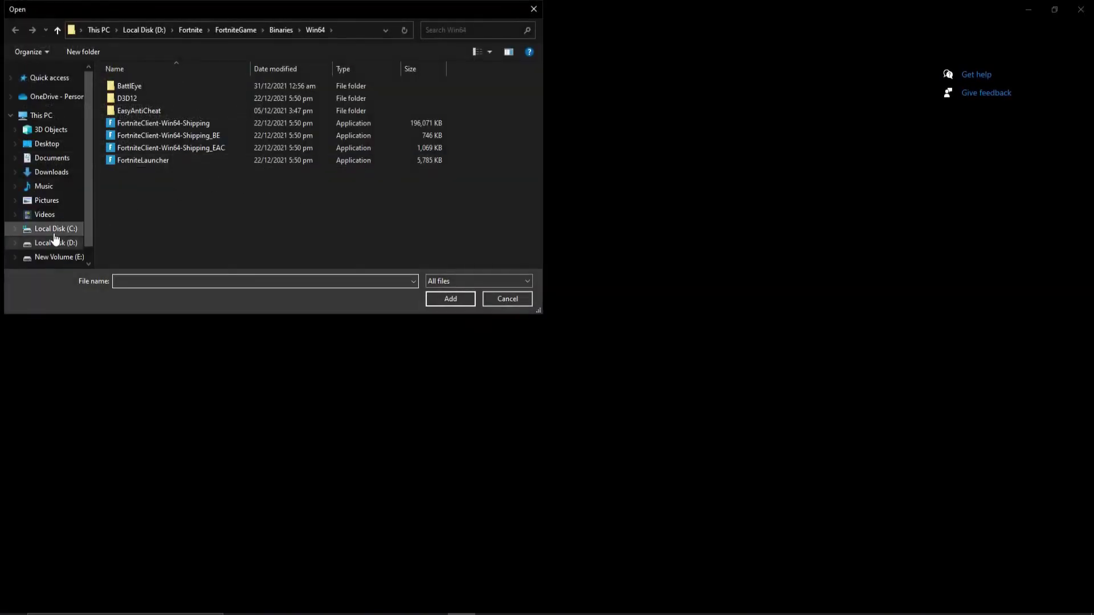
{"action": "left_click", "coordinate": [46, 144]}
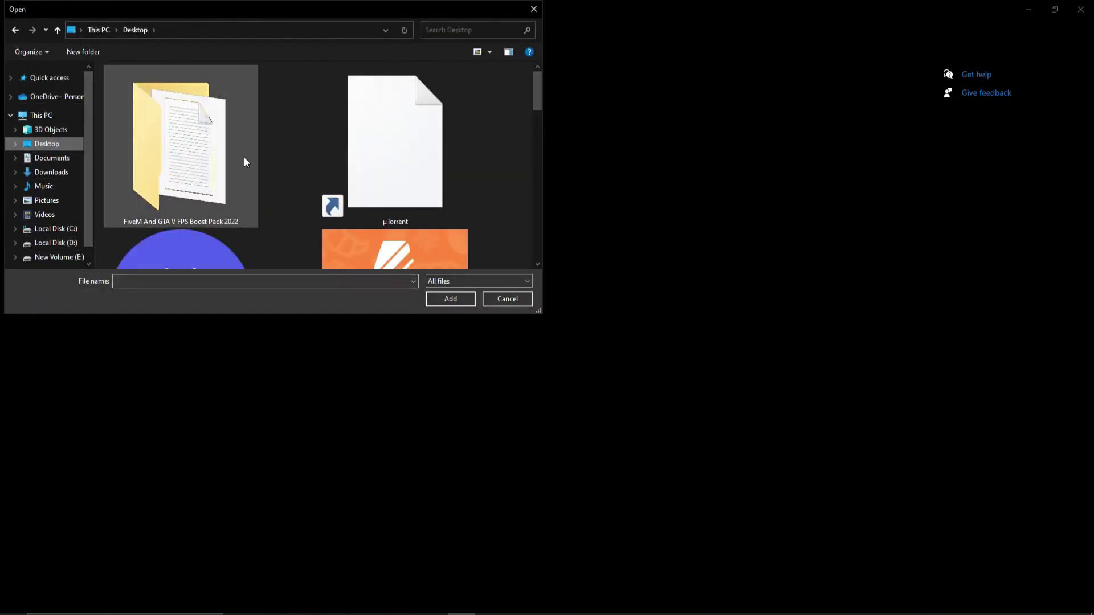
{"action": "scroll", "coordinate": [244, 156], "scroll_direction": "down", "scroll_amount": 3}
{"action": "scroll", "coordinate": [386, 159], "scroll_direction": "up", "scroll_amount": 2}
{"action": "left_click", "coordinate": [390, 159]}
{"action": "right_click", "coordinate": [391, 163]}
{"action": "left_click", "coordinate": [449, 200]}
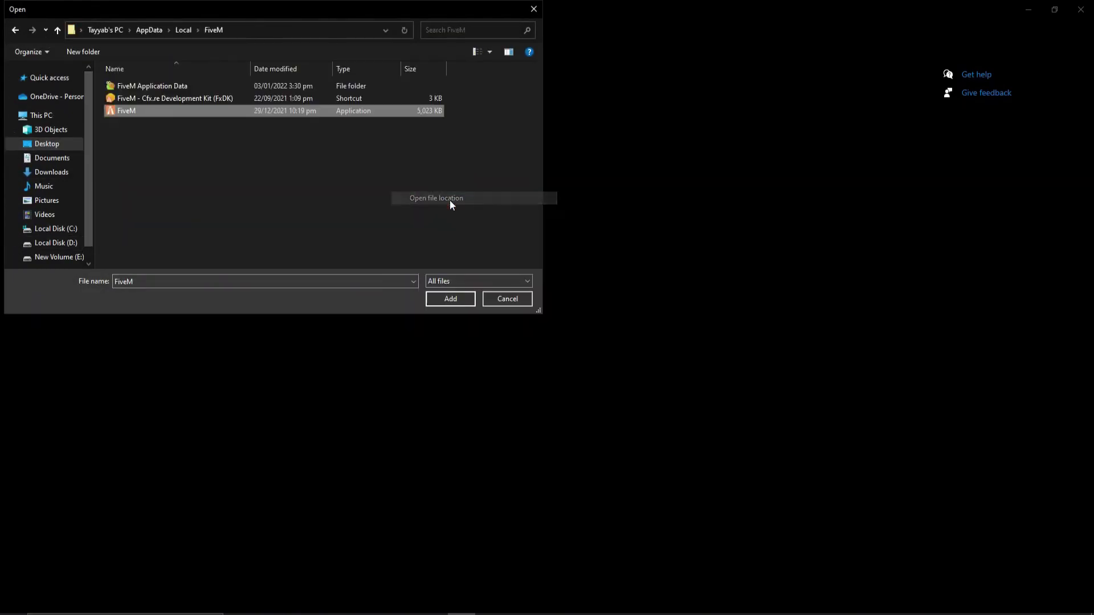
{"action": "left_click", "coordinate": [192, 137]}
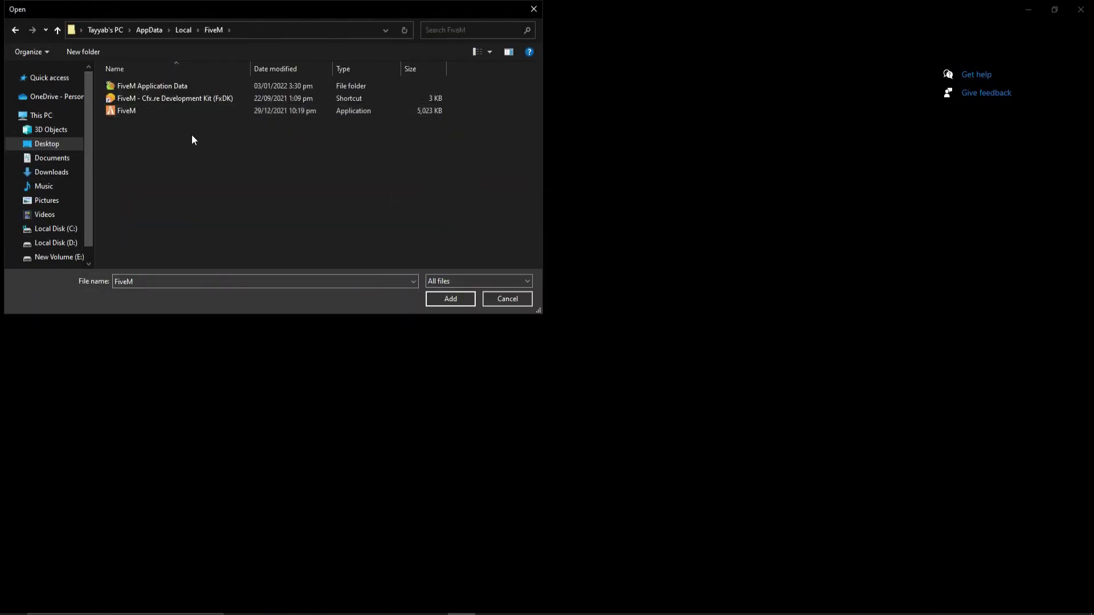
{"action": "double_click", "coordinate": [124, 112]}
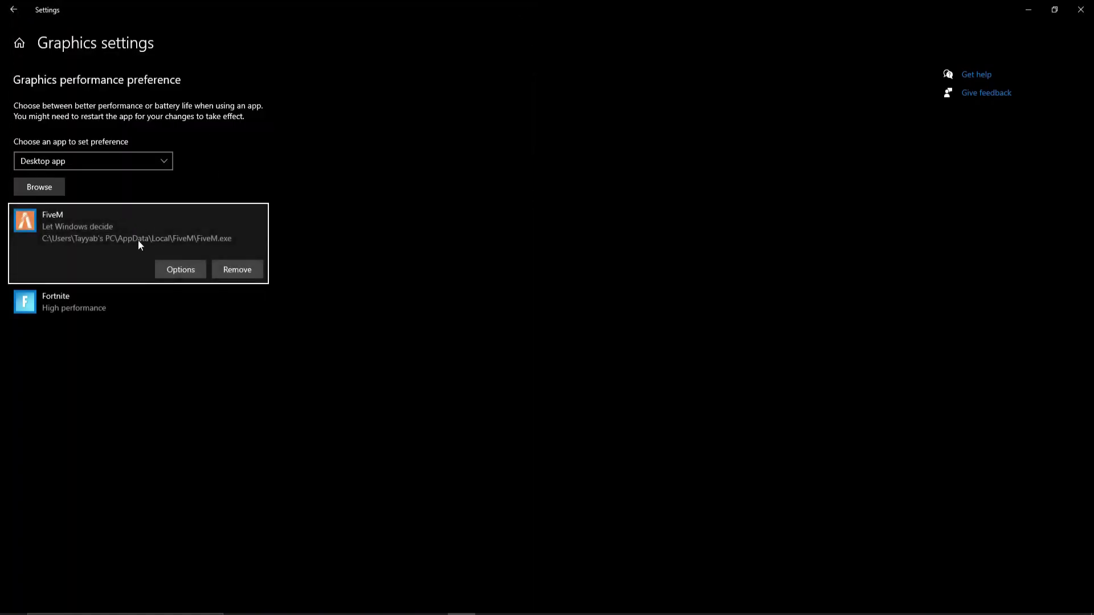
- Set FiveM's graphics preference to High performance and save it
{"action": "left_click", "coordinate": [190, 269]}
{"action": "left_click", "coordinate": [449, 335]}
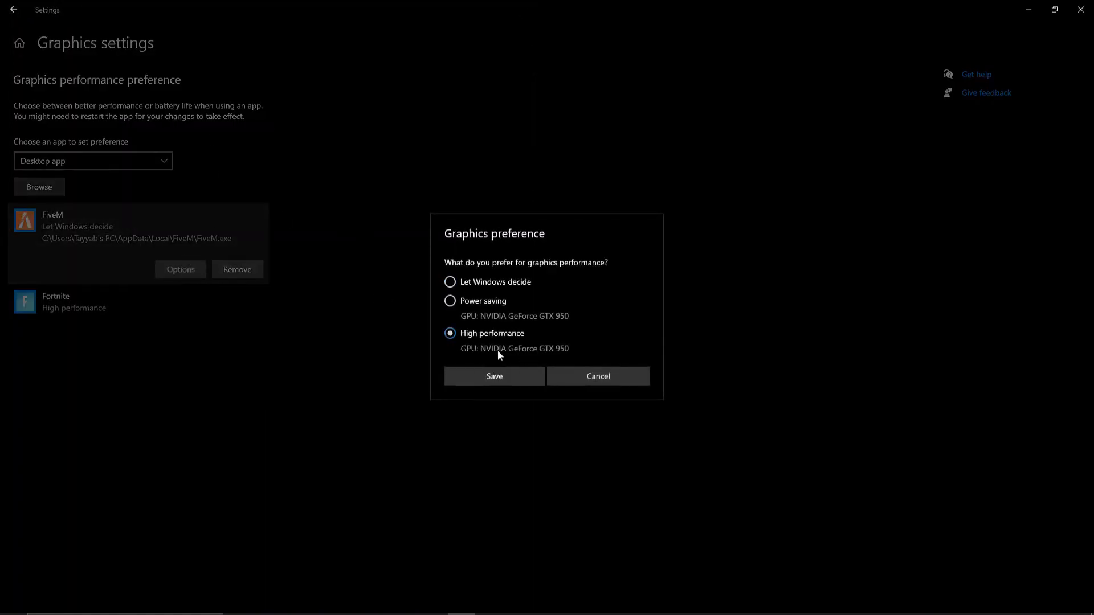
{"action": "left_click", "coordinate": [506, 376]}
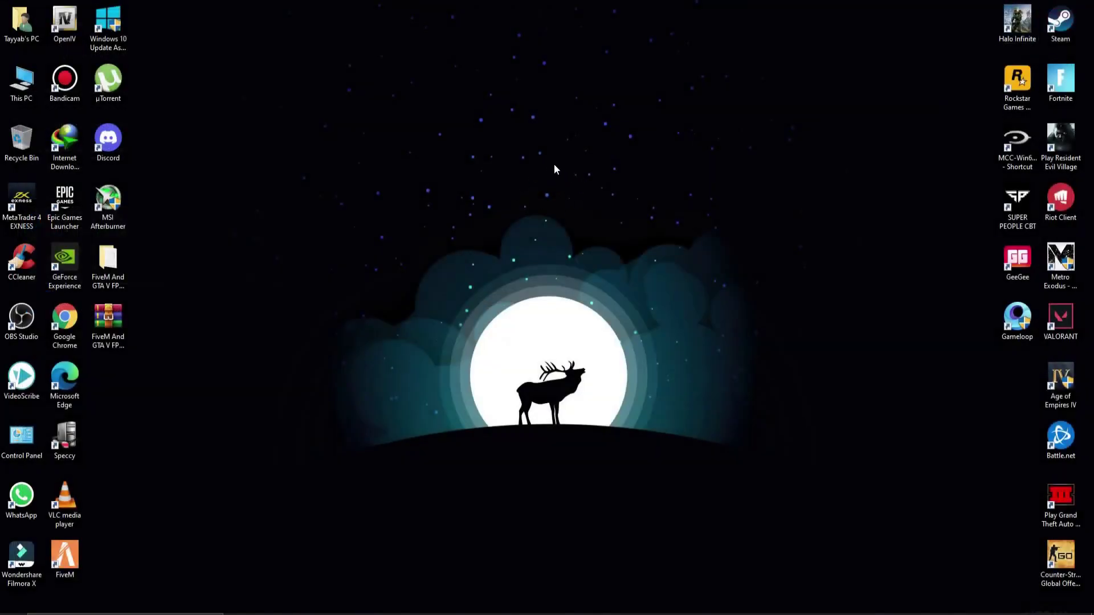
- Open the NVIDIA Control Panel at its Manage 3D Settings page
{"action": "right_click", "coordinate": [553, 164]}
{"action": "left_click", "coordinate": [603, 296]}
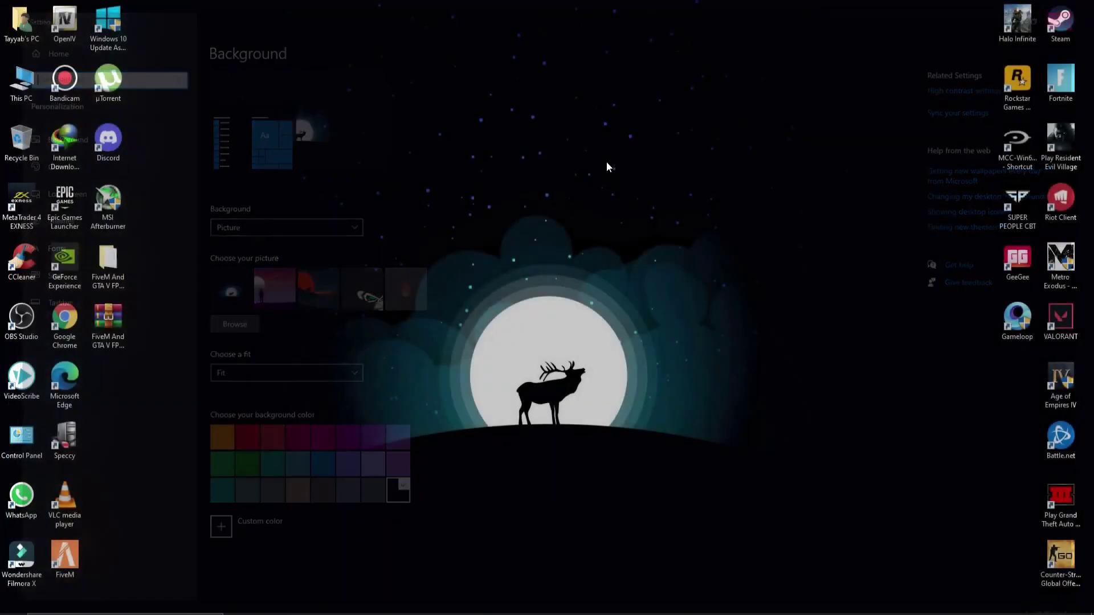
{"action": "right_click", "coordinate": [577, 195]}
{"action": "left_click", "coordinate": [624, 277]}
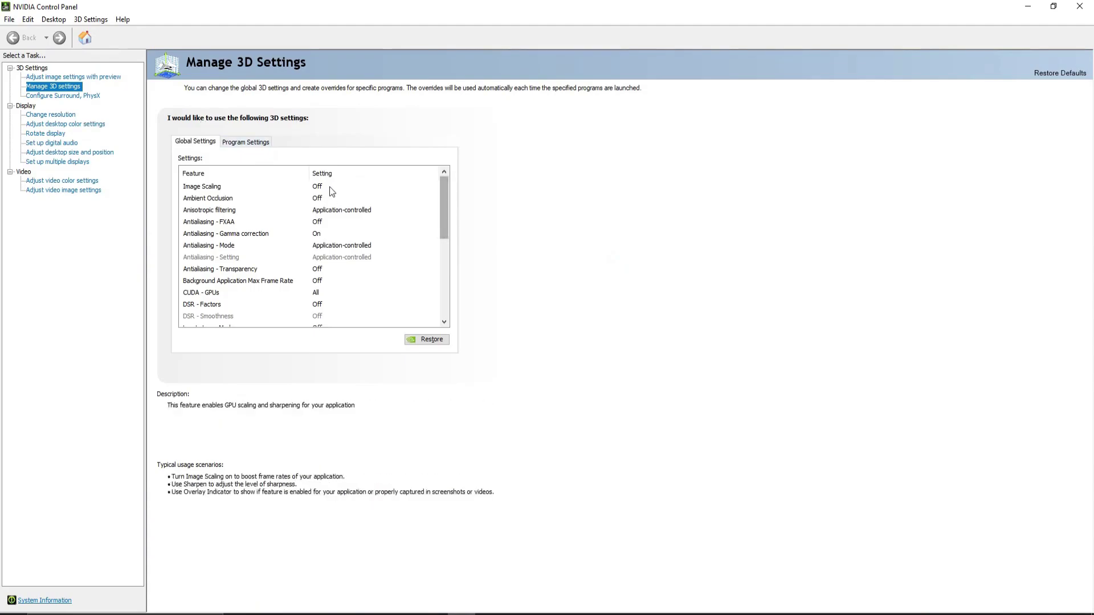
- Add the recently used FiveM program to the per-program 3D settings
{"action": "left_click", "coordinate": [257, 143]}
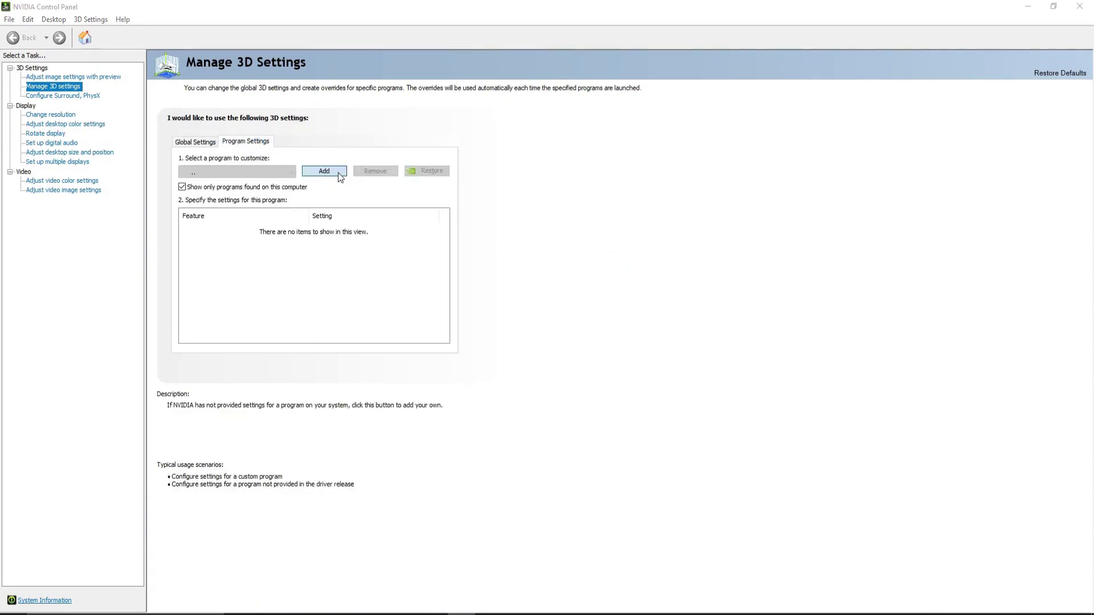
{"action": "left_click", "coordinate": [340, 177]}
{"action": "left_click", "coordinate": [456, 234]}
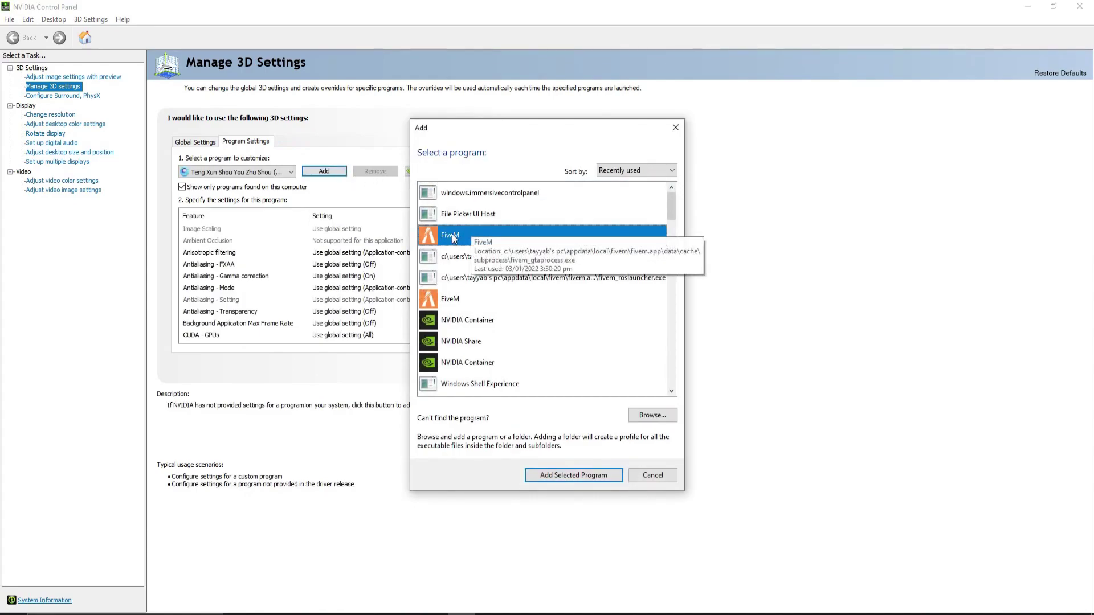
{"action": "left_click", "coordinate": [572, 475]}
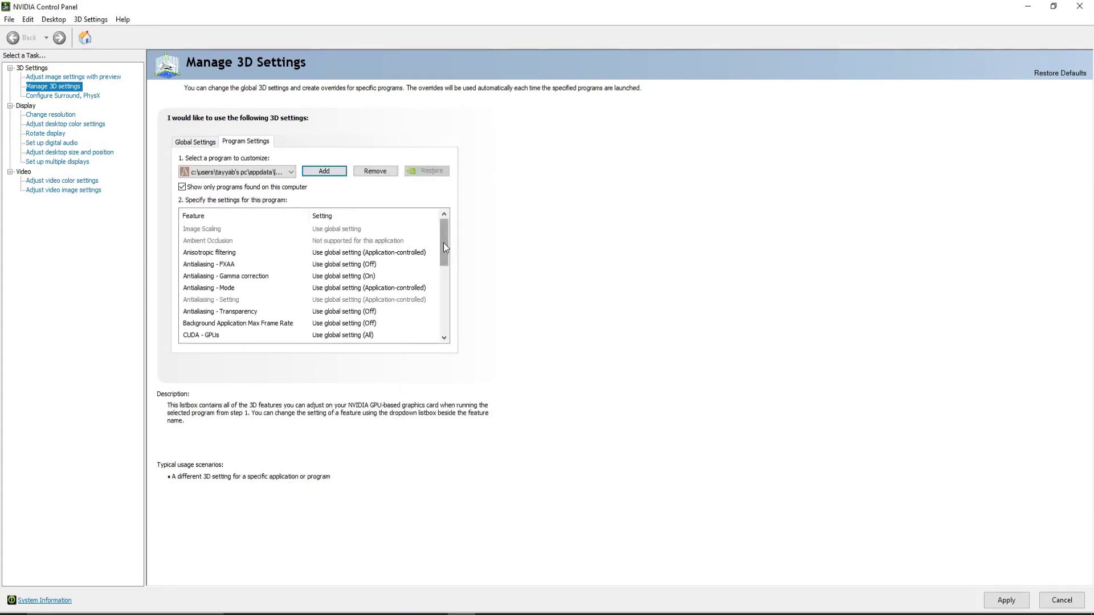
- Set FiveM's Power management mode to Prefer maximum performance and Texture filtering - Quality to High performance
{"action": "left_click_drag", "start_coordinate": [443, 242], "coordinate": [439, 287]}
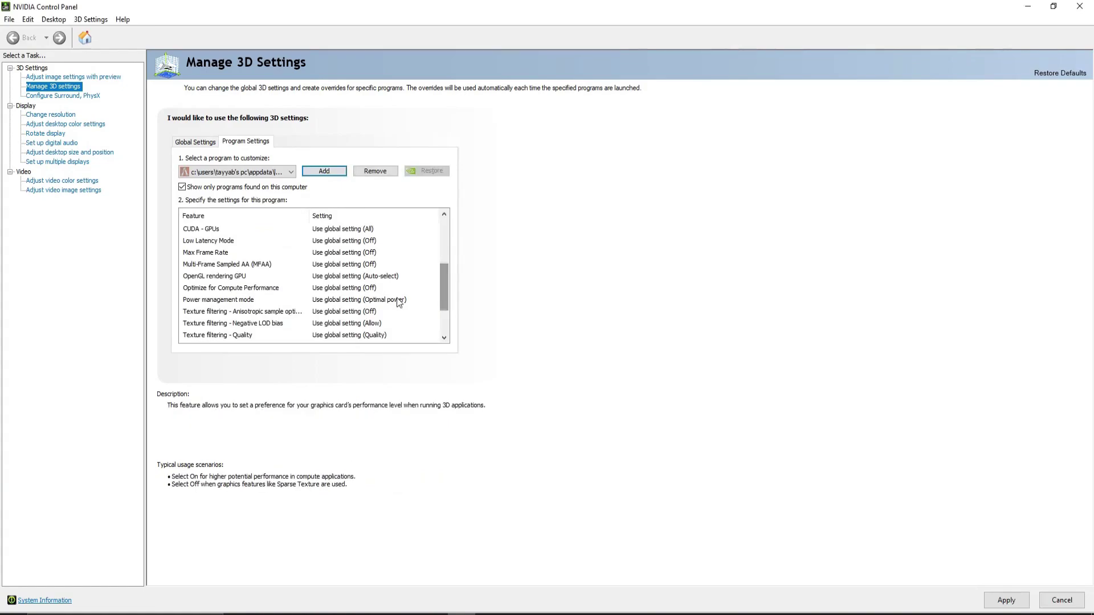
{"action": "left_click", "coordinate": [386, 299]}
{"action": "left_click", "coordinate": [378, 339]}
{"action": "left_click_drag", "start_coordinate": [443, 243], "coordinate": [444, 284]}
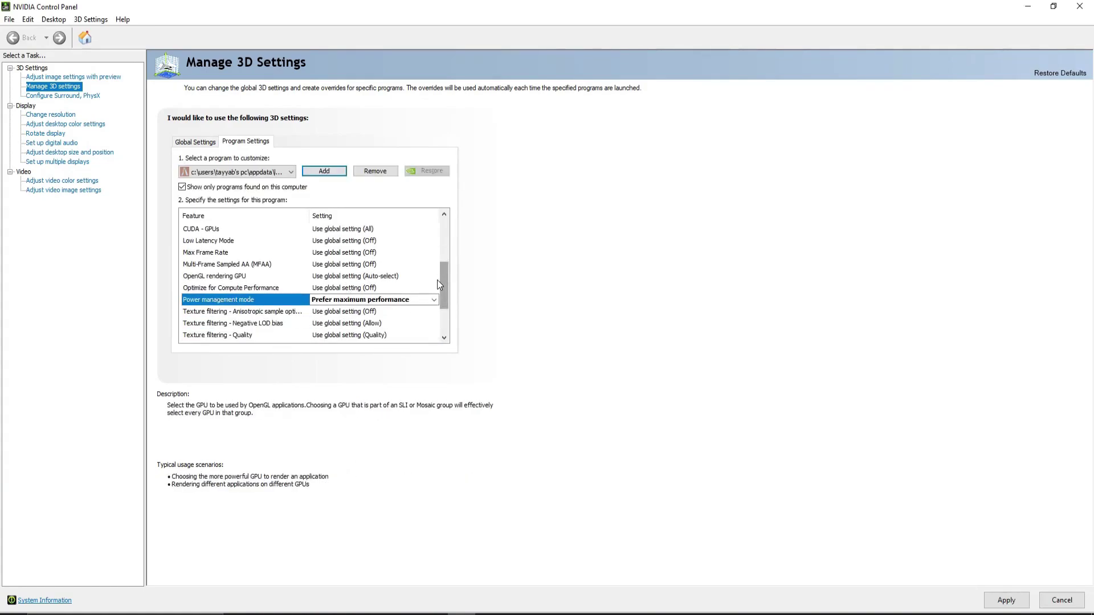
{"action": "left_click", "coordinate": [394, 335]}
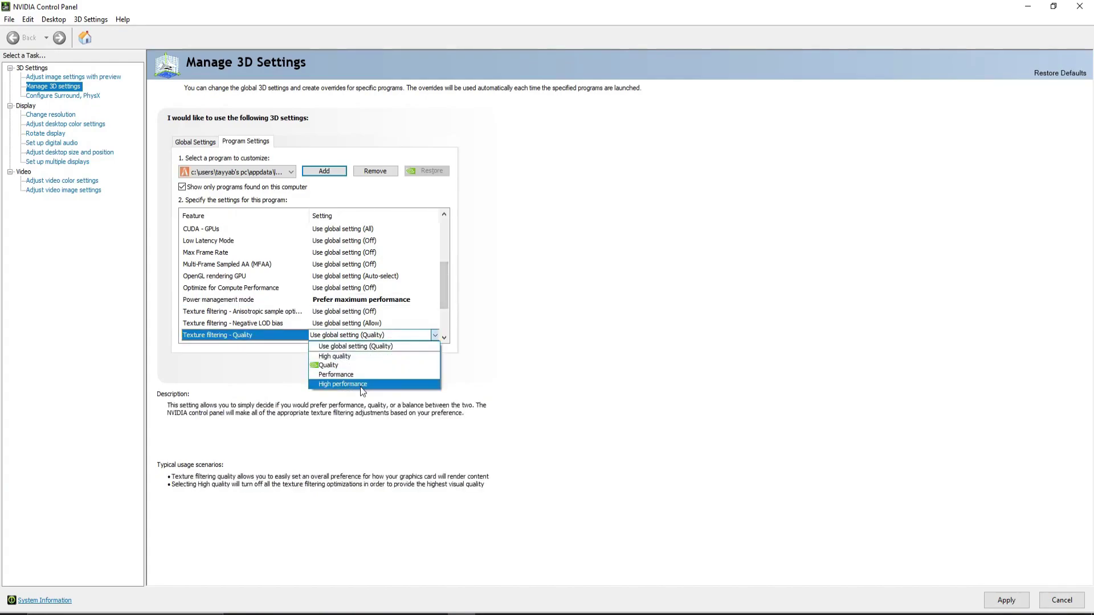
{"action": "left_click", "coordinate": [360, 385]}
- Set Vertical sync to Off for FiveM and apply the program's 3D settings
{"action": "left_click_drag", "start_coordinate": [443, 296], "coordinate": [445, 315]}
{"action": "left_click", "coordinate": [372, 335]}
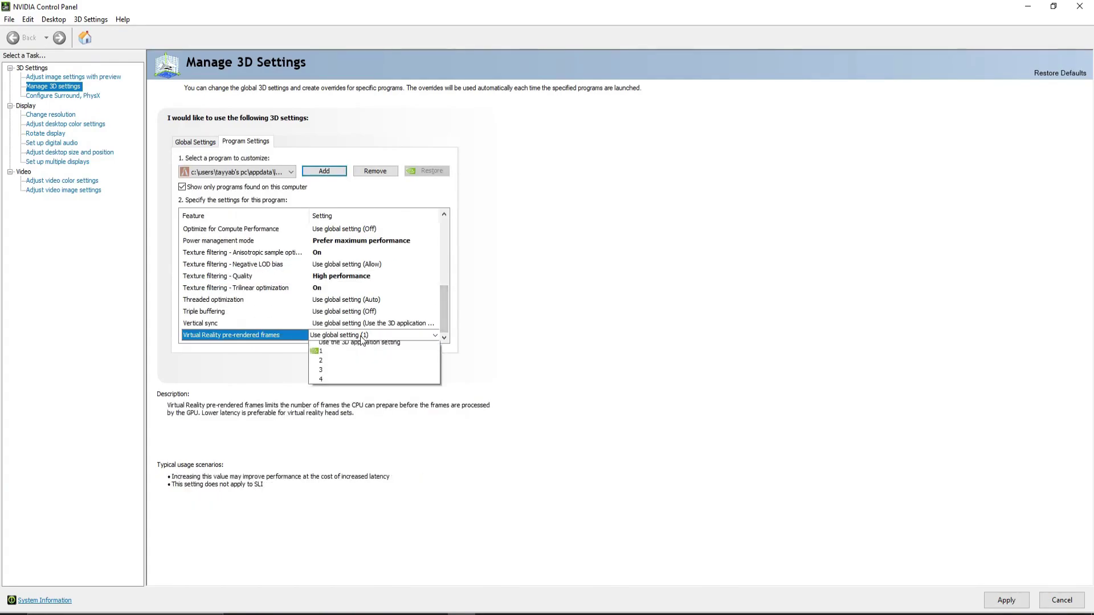
{"action": "left_click", "coordinate": [345, 322]}
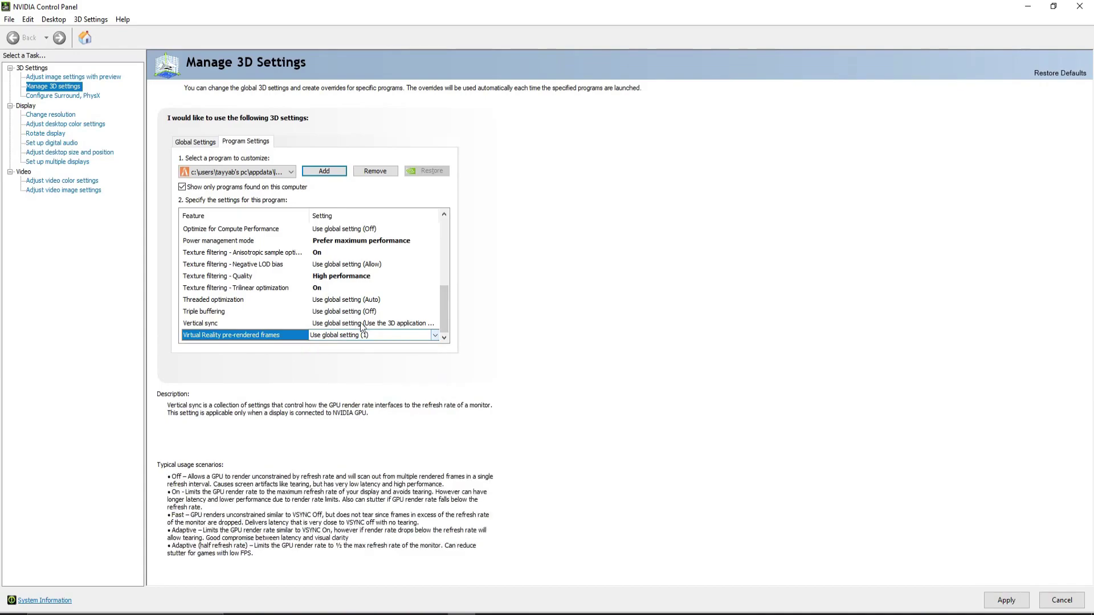
{"action": "left_click", "coordinate": [374, 325]}
{"action": "left_click", "coordinate": [350, 352]}
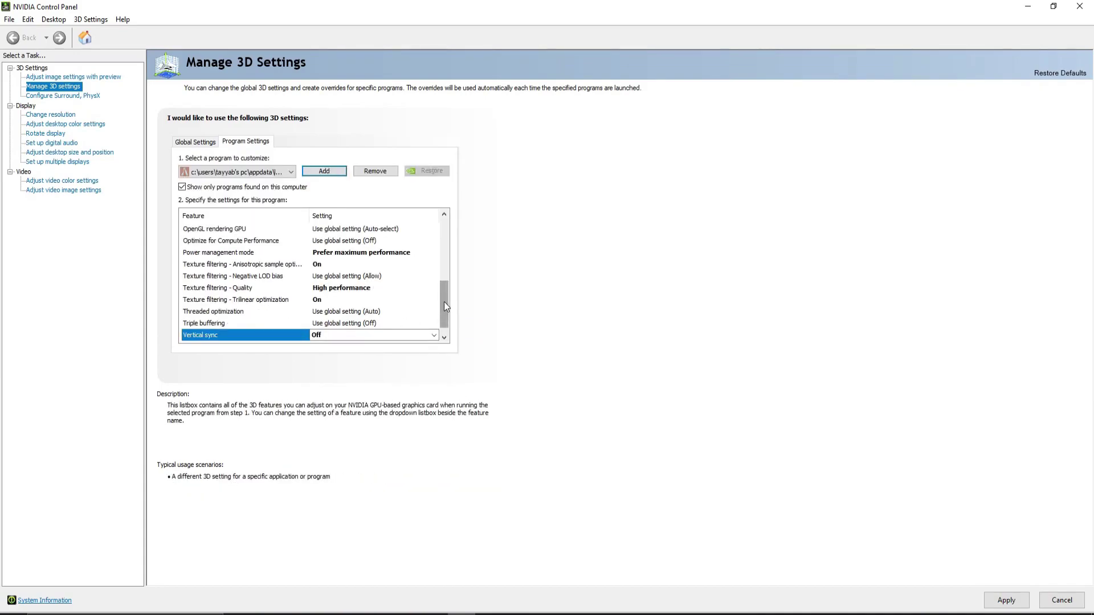
{"action": "left_click_drag", "start_coordinate": [443, 302], "coordinate": [451, 242]}
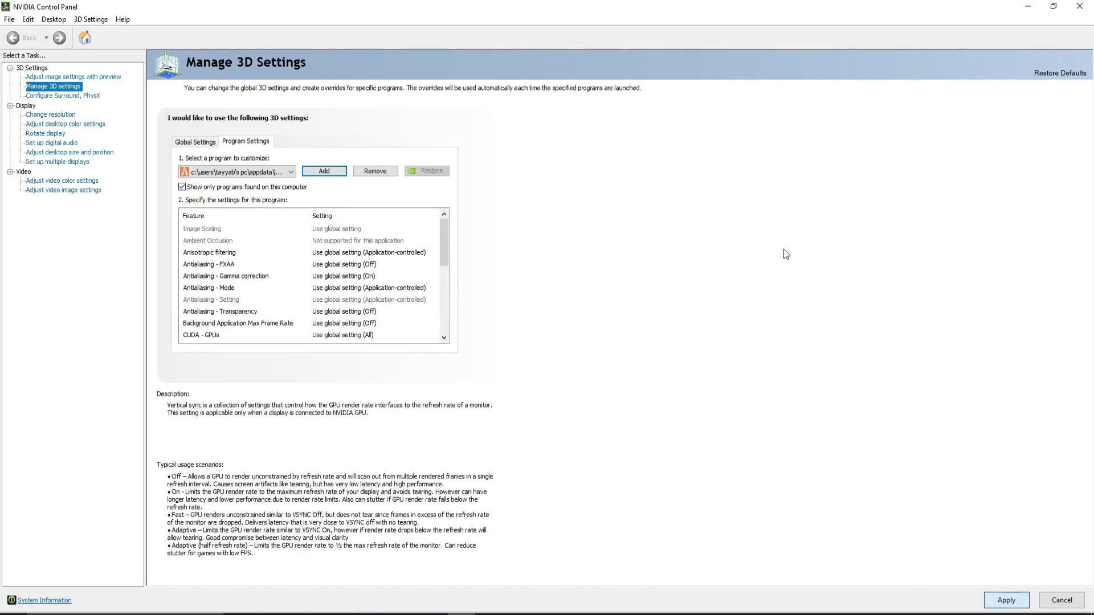
{"action": "scroll", "coordinate": [398, 257], "scroll_direction": "down", "scroll_amount": 10}
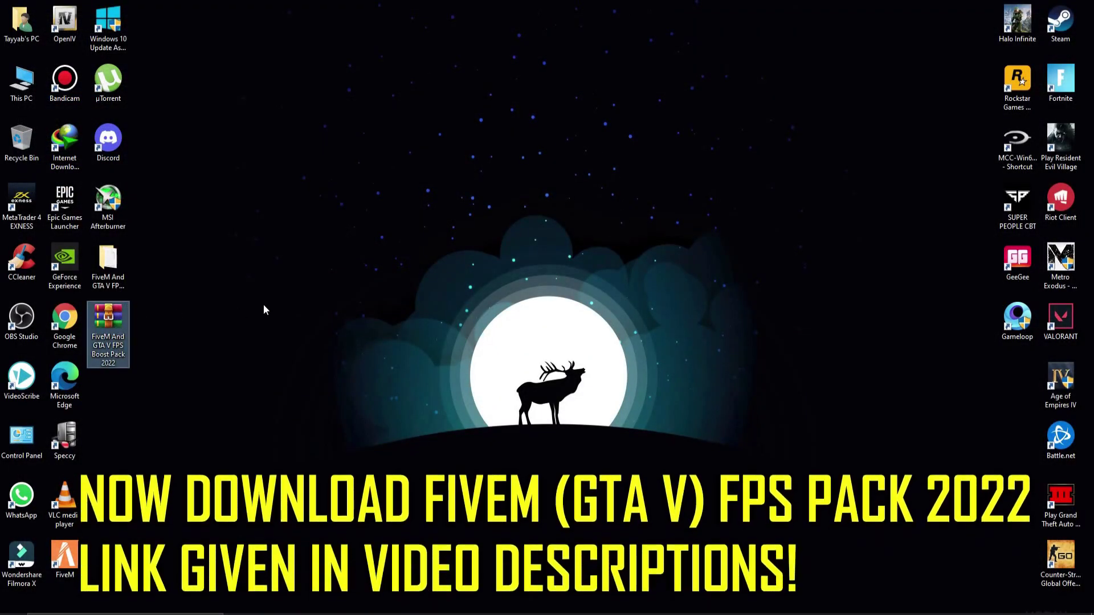
- Extract the FiveM And GTA V FPS Boost Pack 2022 archive onto the desktop and open the extracted folder in a maximized window
{"action": "right_click", "coordinate": [112, 319]}
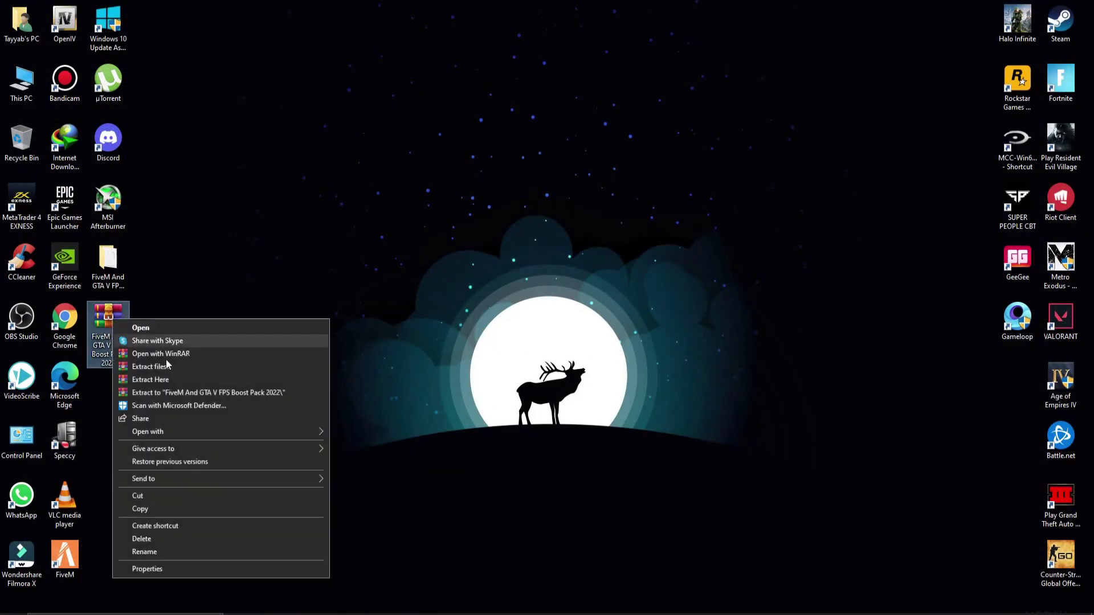
{"action": "left_click", "coordinate": [180, 379]}
{"action": "key", "text": "Return"}
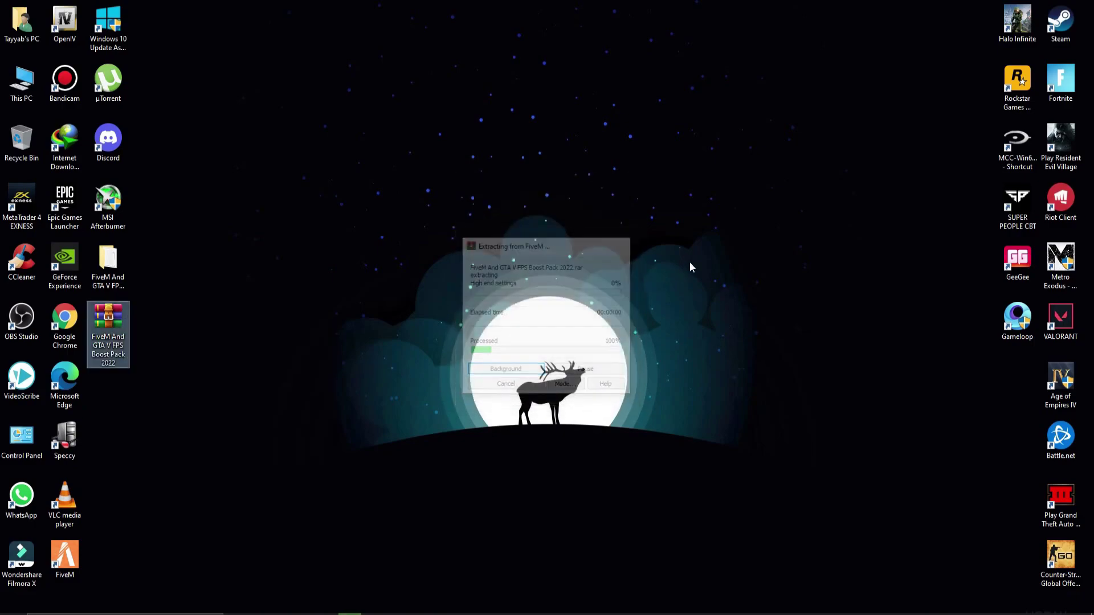
{"action": "double_click", "coordinate": [108, 262]}
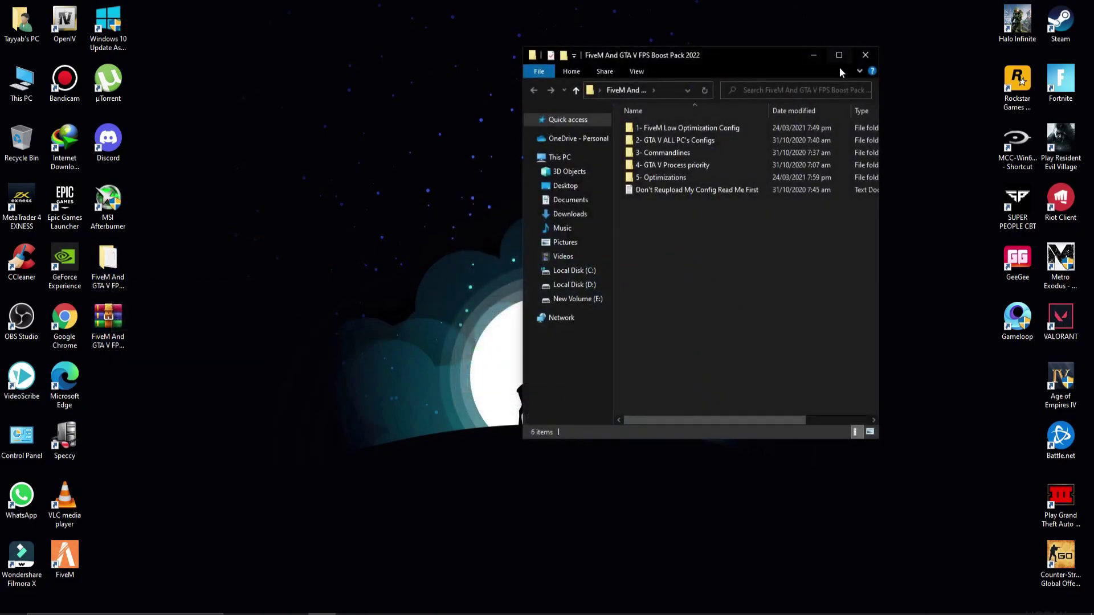
{"action": "left_click", "coordinate": [837, 53]}
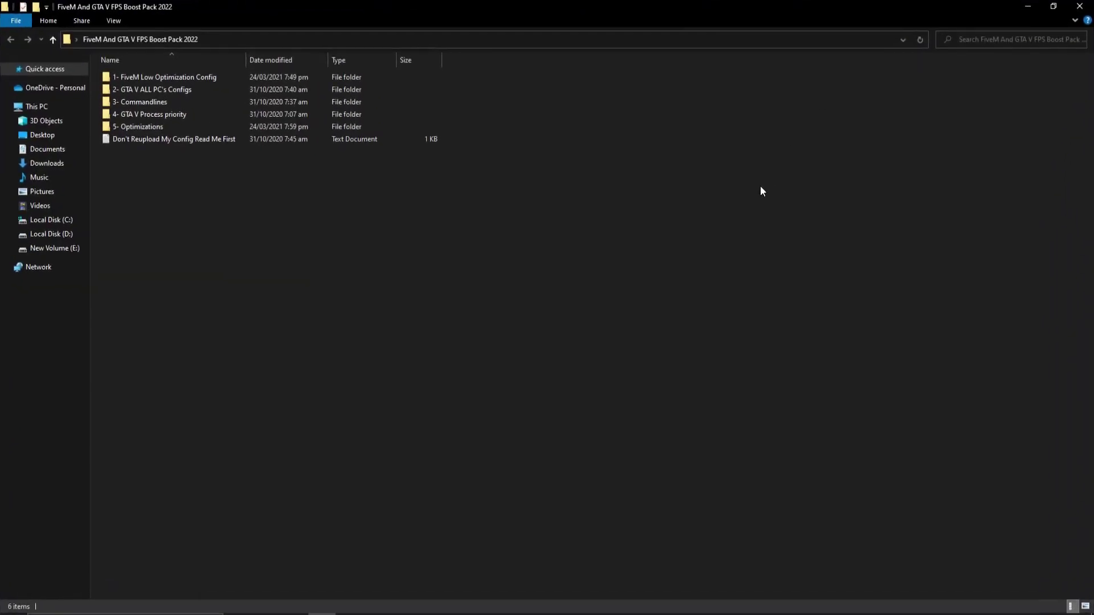
- Copy the citizen folder from the 1- FiveM Low Optimization Config folder and minimize the window
{"action": "double_click", "coordinate": [184, 80]}
{"action": "right_click", "coordinate": [121, 77]}
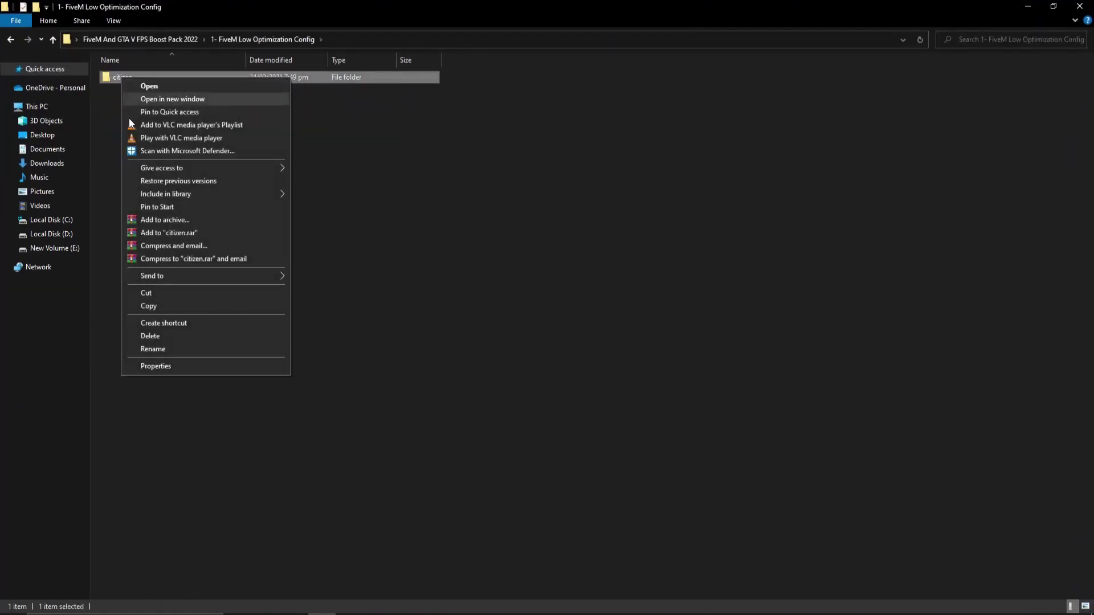
{"action": "left_click", "coordinate": [165, 309]}
{"action": "left_click", "coordinate": [1023, 6]}
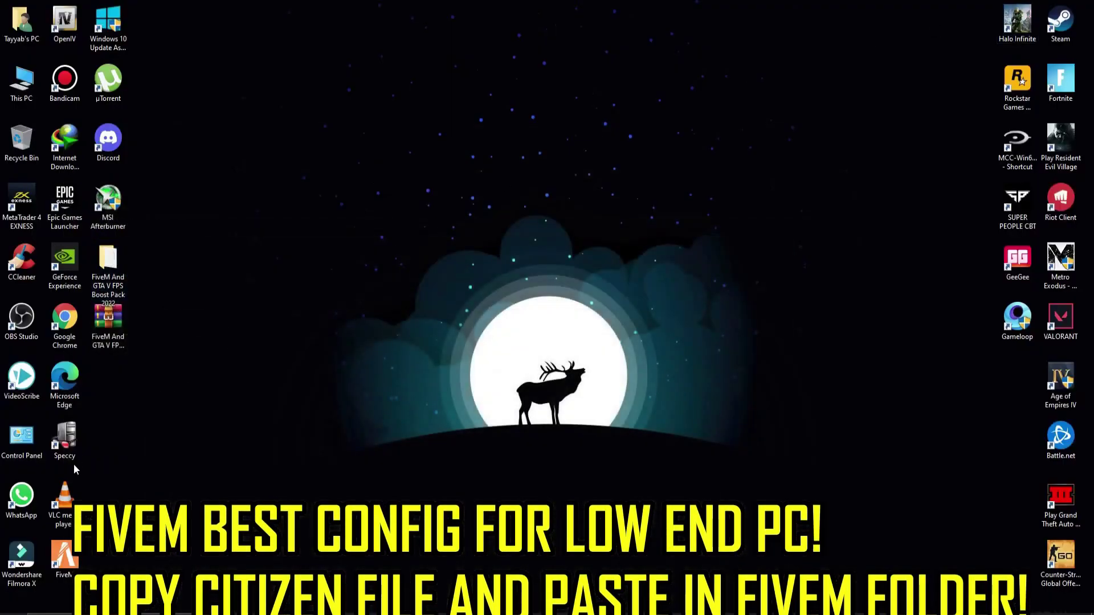
- Paste the citizen folder into FiveM Application Data at the FiveM shortcut's file location, replacing the existing files
{"action": "right_click", "coordinate": [68, 546]}
{"action": "left_click", "coordinate": [142, 262]}
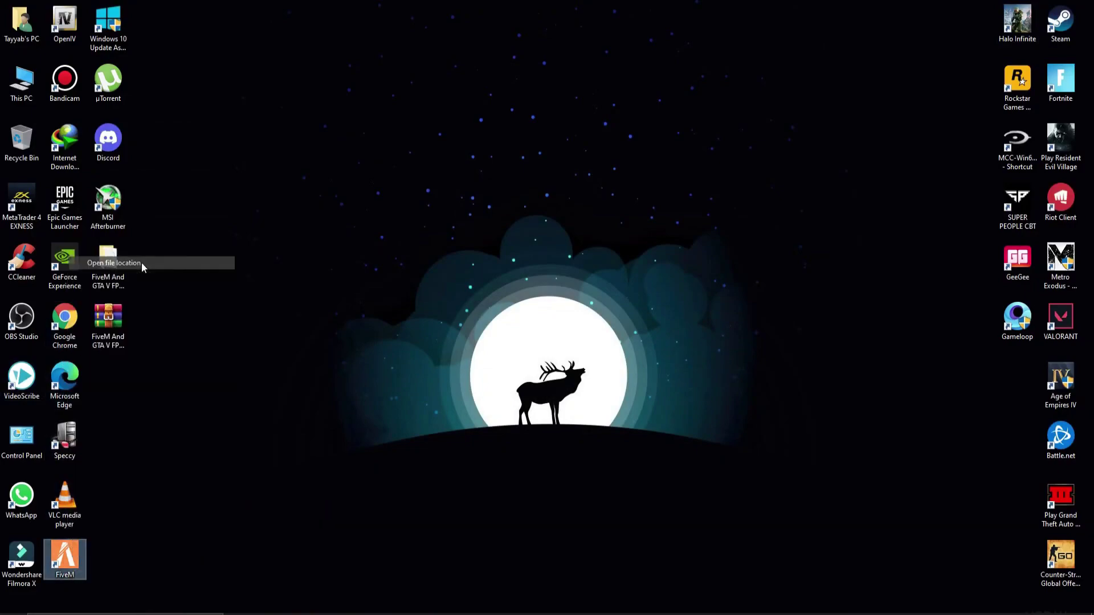
{"action": "left_click", "coordinate": [854, 71]}
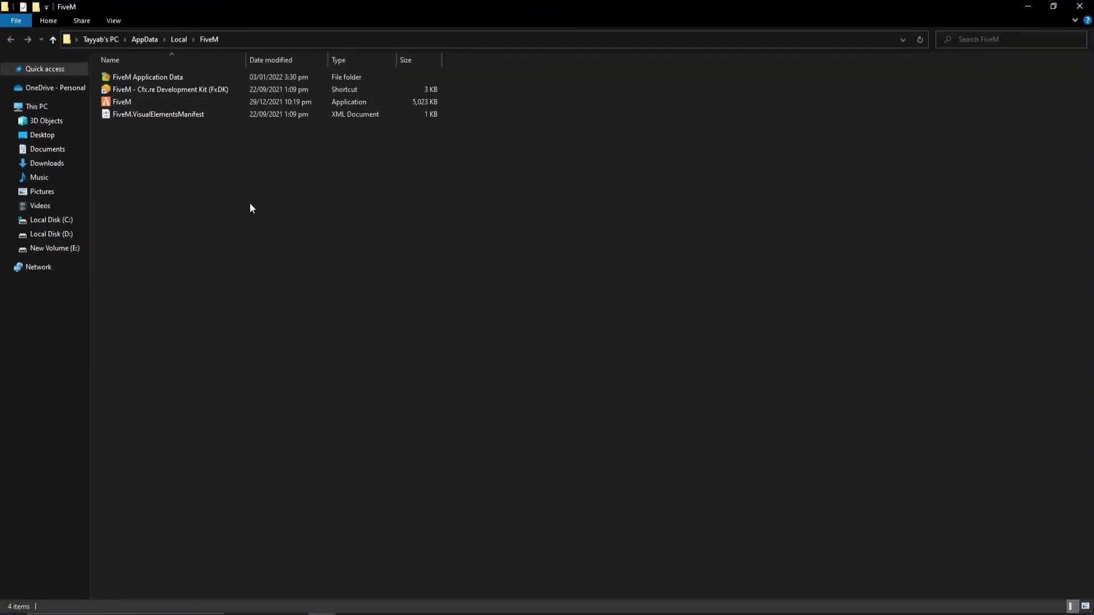
{"action": "double_click", "coordinate": [185, 80]}
{"action": "right_click", "coordinate": [595, 122]}
{"action": "left_click", "coordinate": [635, 203]}
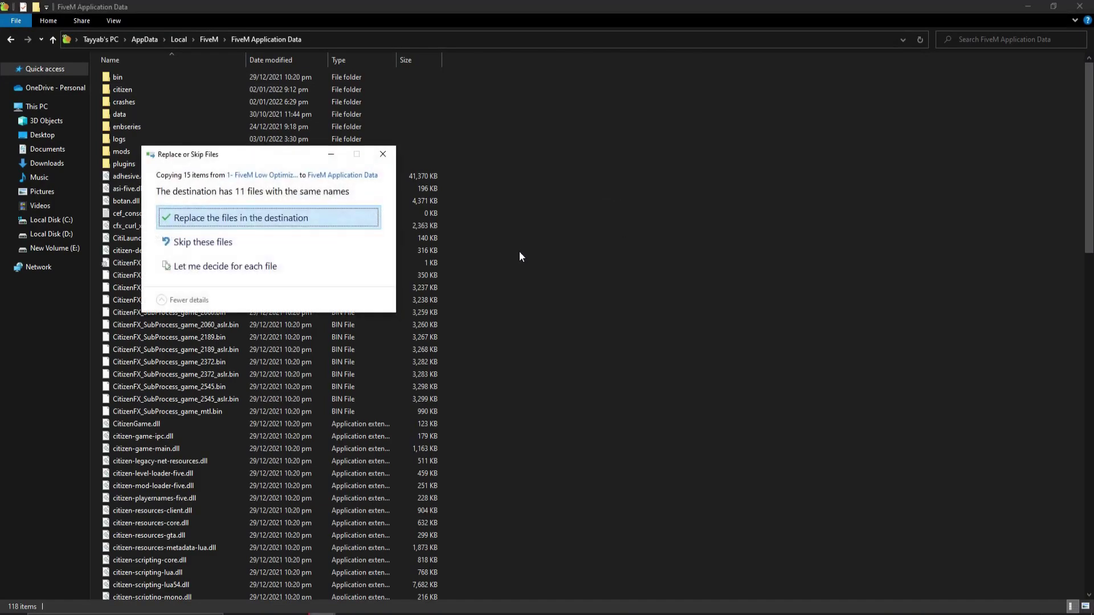
{"action": "left_click", "coordinate": [309, 218]}
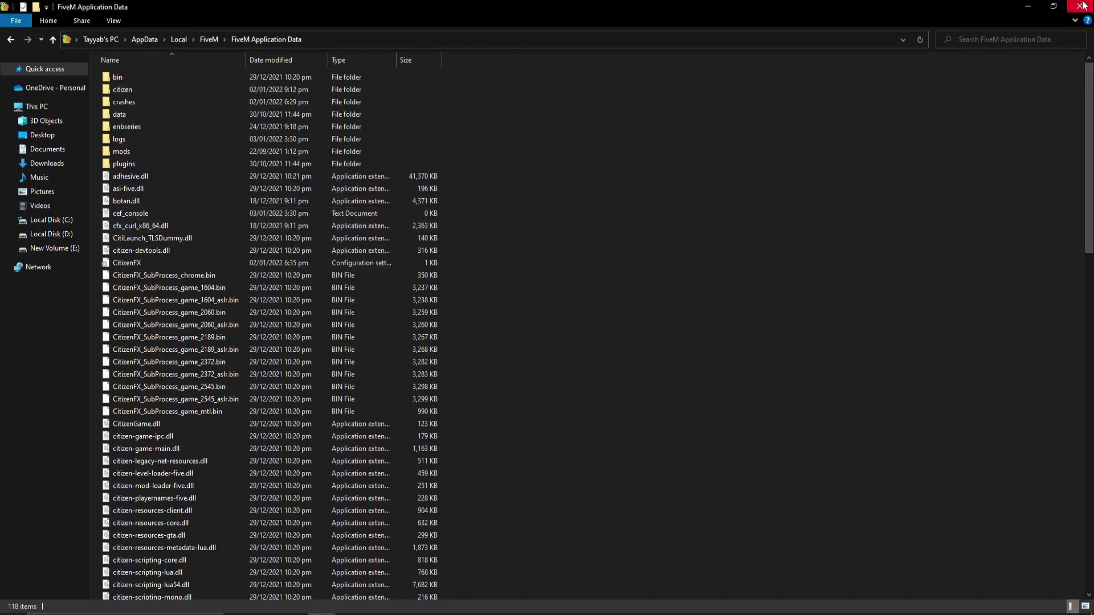
{"action": "left_click", "coordinate": [1028, 6]}
- Return to the boost pack folder and open its 2- GTA V ALL PC's Configs folder
{"action": "mouse_move", "coordinate": [322, 605]}
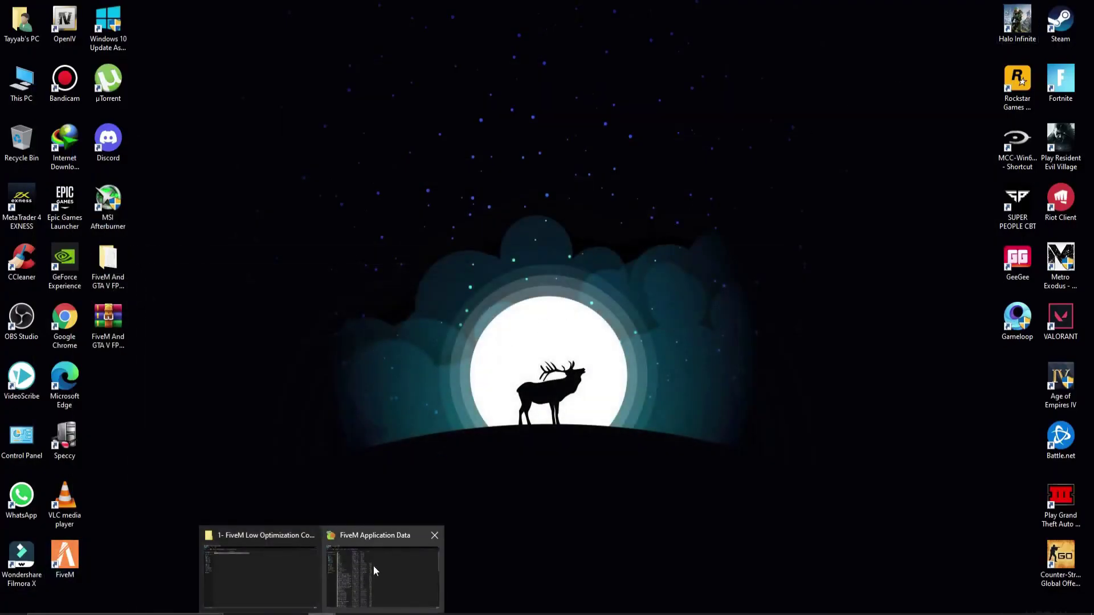
{"action": "left_click", "coordinate": [264, 566]}
{"action": "left_click", "coordinate": [52, 39]}
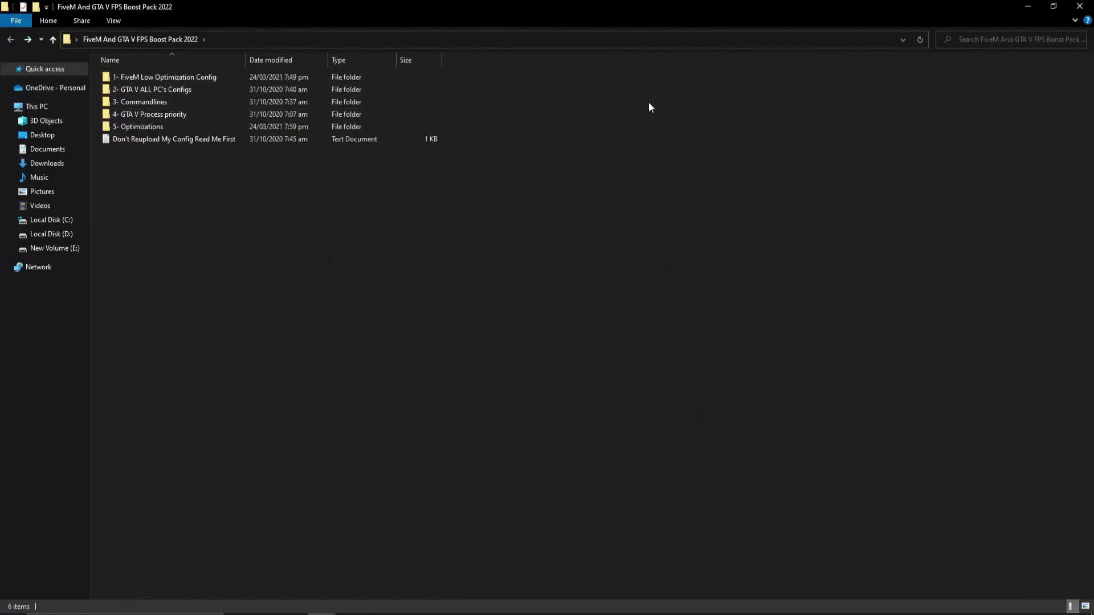
{"action": "double_click", "coordinate": [149, 88]}
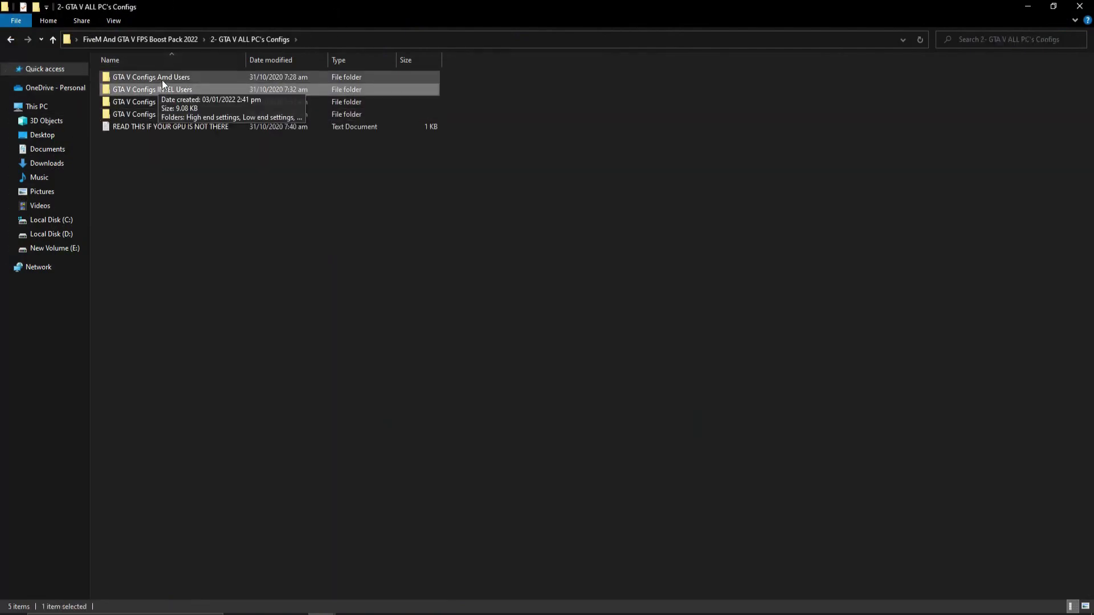
- Read the READ THIS IF YOUR GPU IS NOT THERE text file and close it
{"action": "left_click", "coordinate": [180, 128]}
{"action": "double_click", "coordinate": [180, 128]}
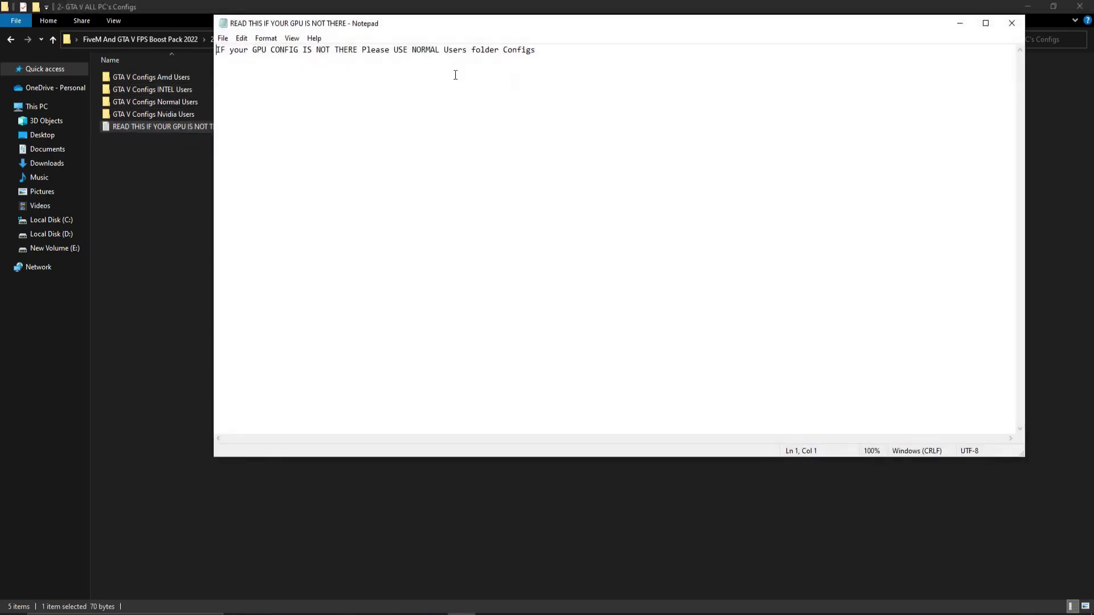
{"action": "left_click_drag", "start_coordinate": [538, 76], "coordinate": [217, 76]}
{"action": "left_click", "coordinate": [381, 82]}
{"action": "left_click", "coordinate": [1011, 24]}
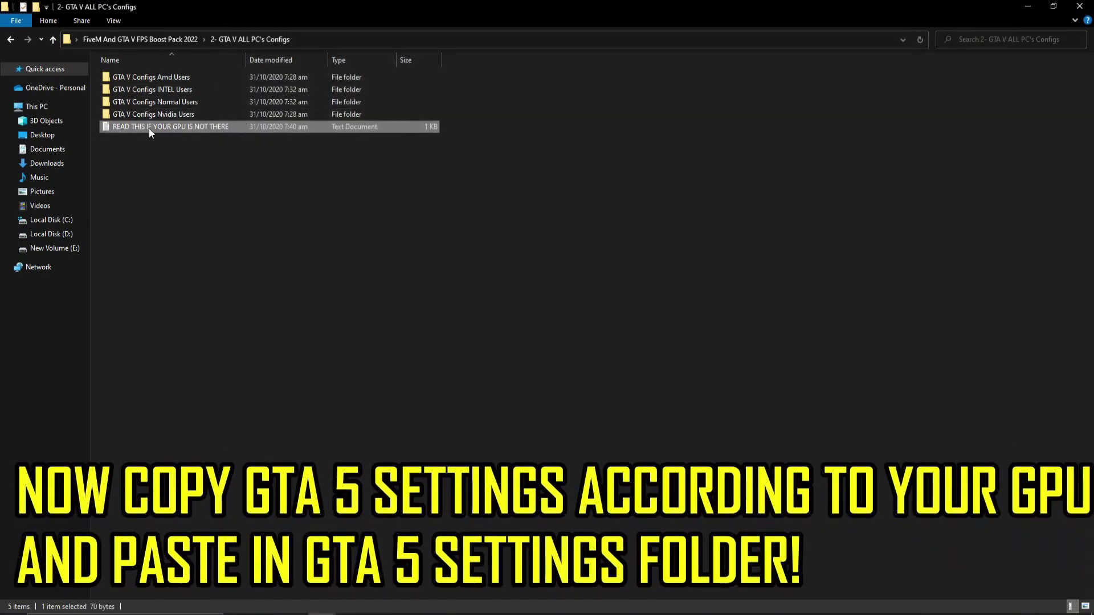
- Open the High end settings folder for the GTX 950 inside GTA V Configs Nvidia Users
{"action": "double_click", "coordinate": [149, 114]}
{"action": "double_click", "coordinate": [145, 78]}
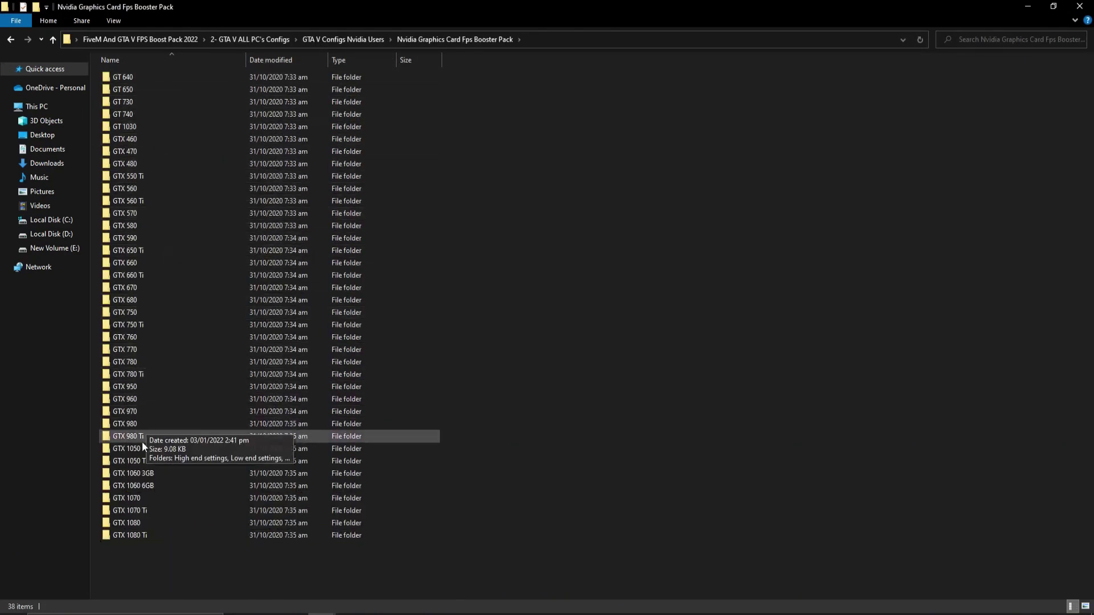
{"action": "double_click", "coordinate": [136, 386]}
{"action": "left_click", "coordinate": [146, 78]}
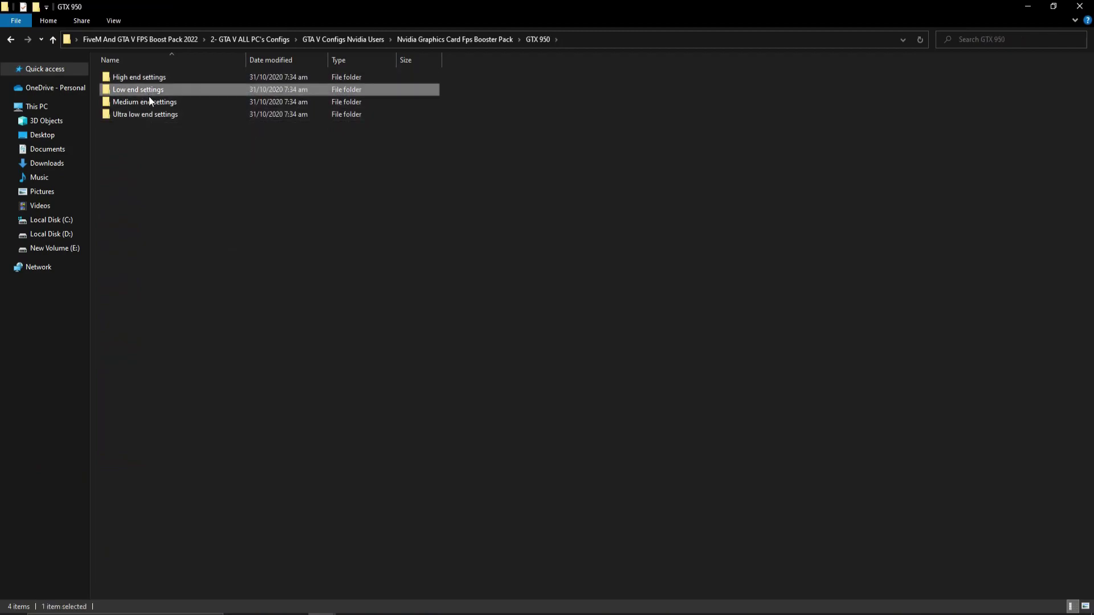
{"action": "left_click", "coordinate": [151, 114]}
{"action": "left_click", "coordinate": [151, 76]}
{"action": "left_click", "coordinate": [155, 111]}
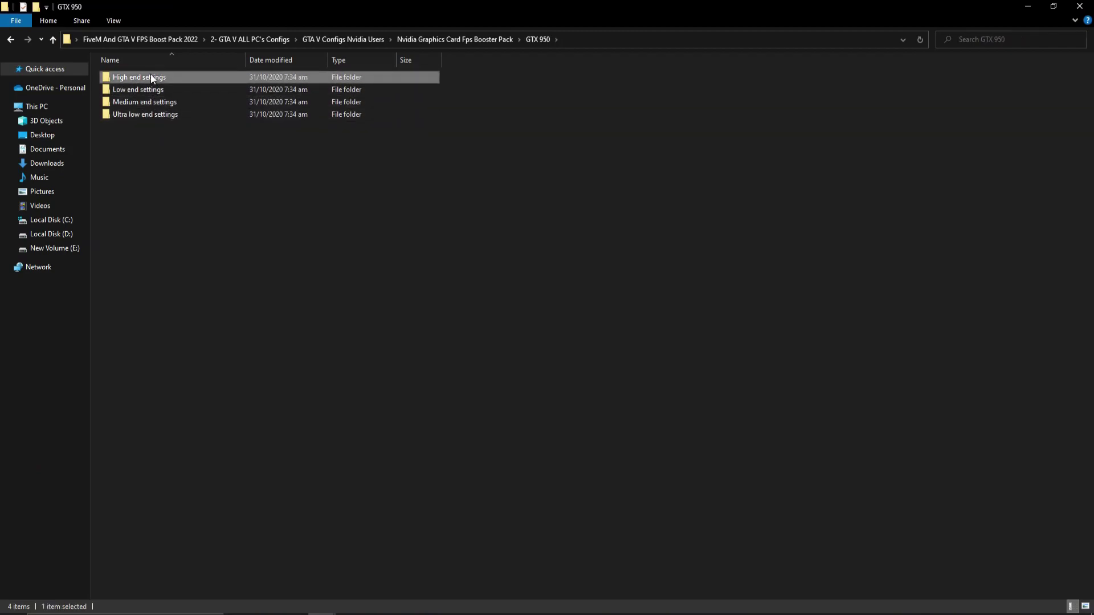
{"action": "double_click", "coordinate": [151, 74]}
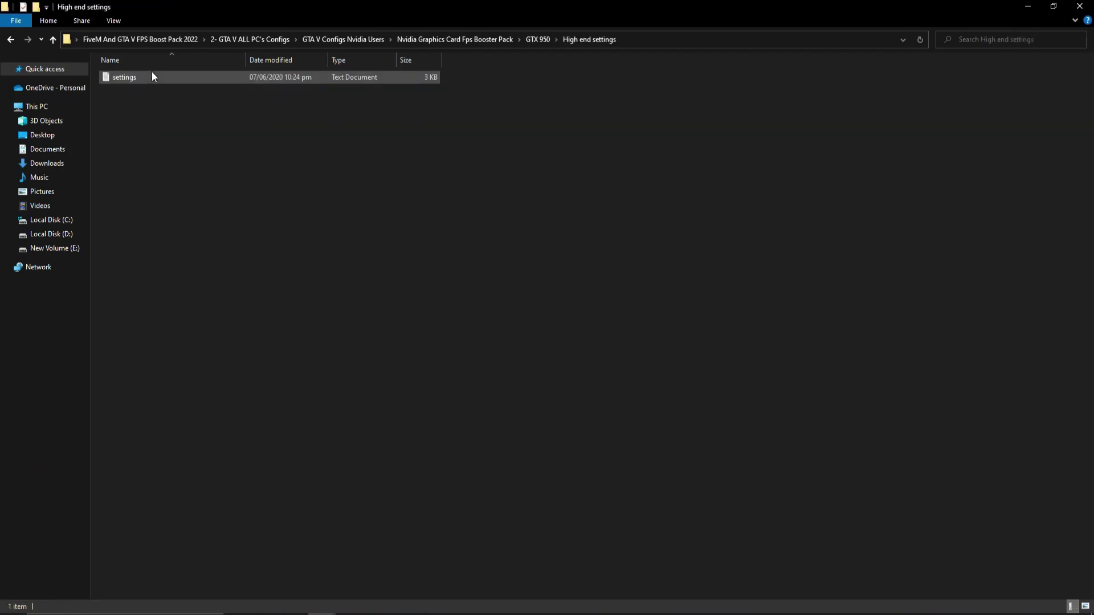
- Open the GTX 950 high end settings text file and copy its entire contents
{"action": "double_click", "coordinate": [122, 77]}
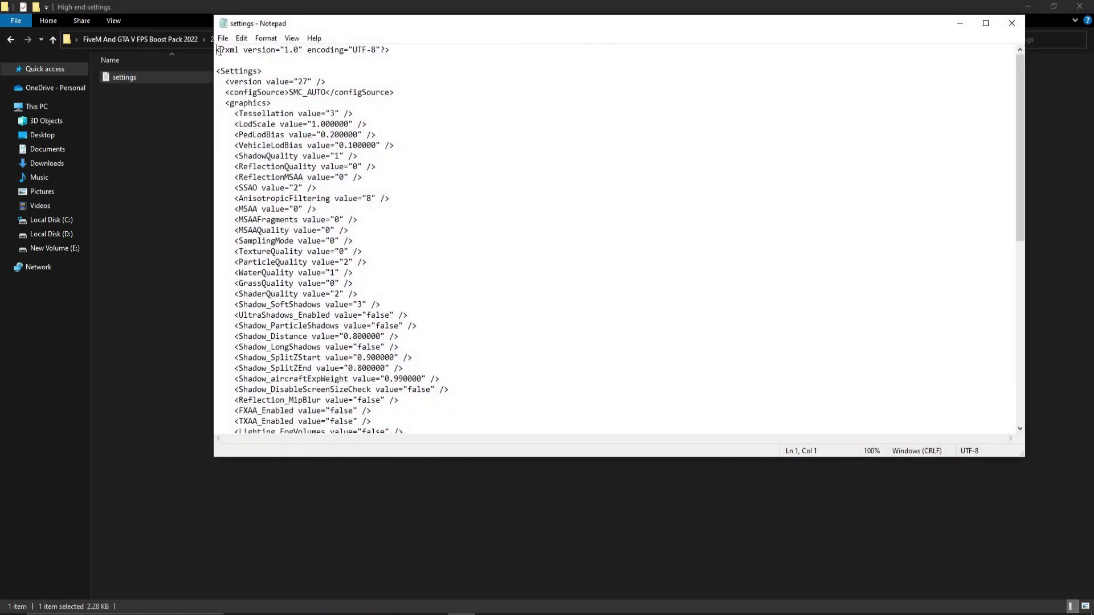
{"action": "left_click", "coordinate": [983, 22]}
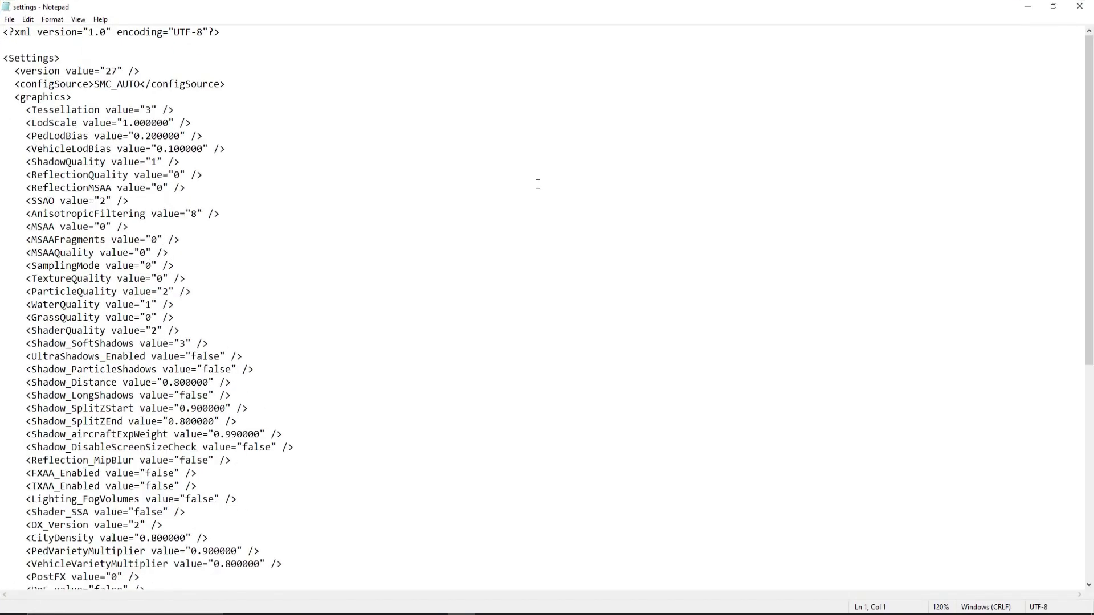
{"action": "scroll", "coordinate": [538, 183], "scroll_direction": "up", "scroll_amount": 5}
{"action": "left_click_drag", "start_coordinate": [22, 58], "coordinate": [376, 559]}
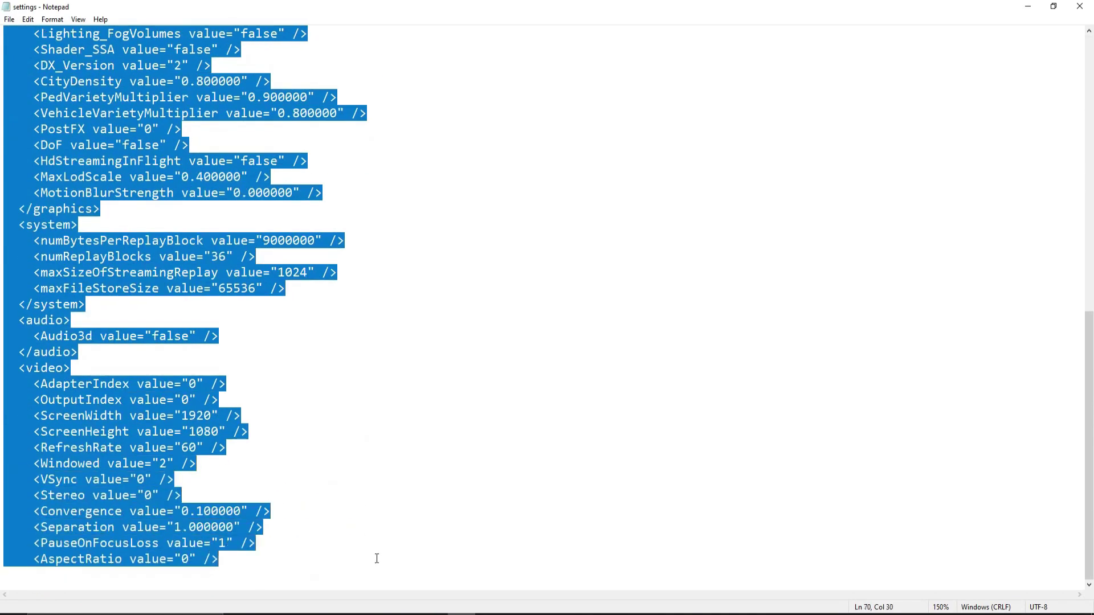
{"action": "right_click", "coordinate": [153, 371]}
{"action": "left_click", "coordinate": [210, 422]}
{"action": "scroll", "coordinate": [1092, 398], "scroll_direction": "up", "scroll_amount": 15}
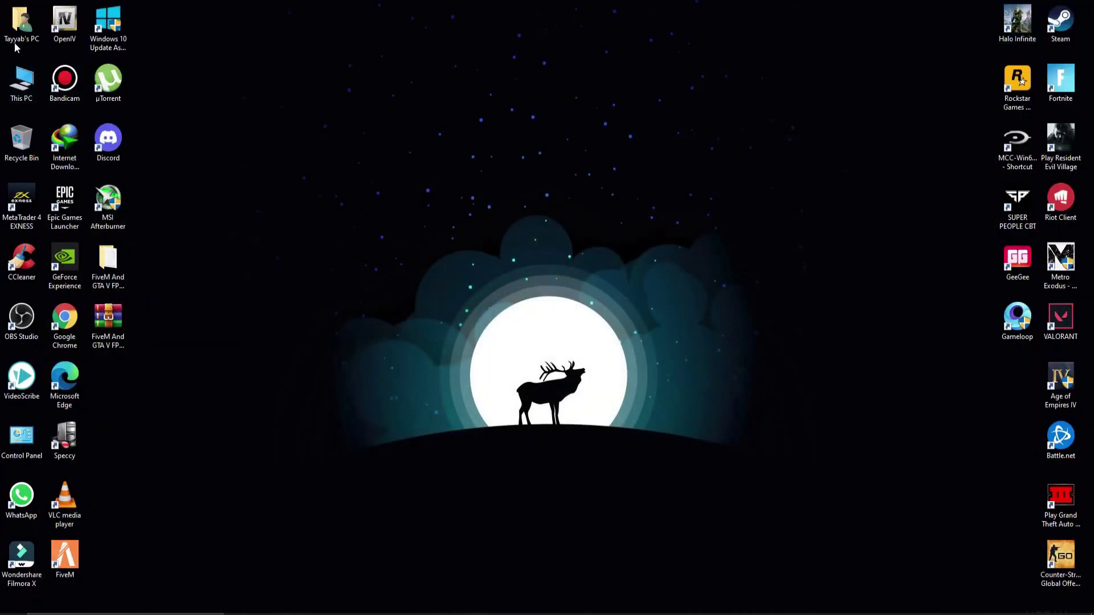
- Open the GTA V profile folder under Documents > Rockstar Games > GTA V > Profiles in the user's personal folder
{"action": "double_click", "coordinate": [18, 40]}
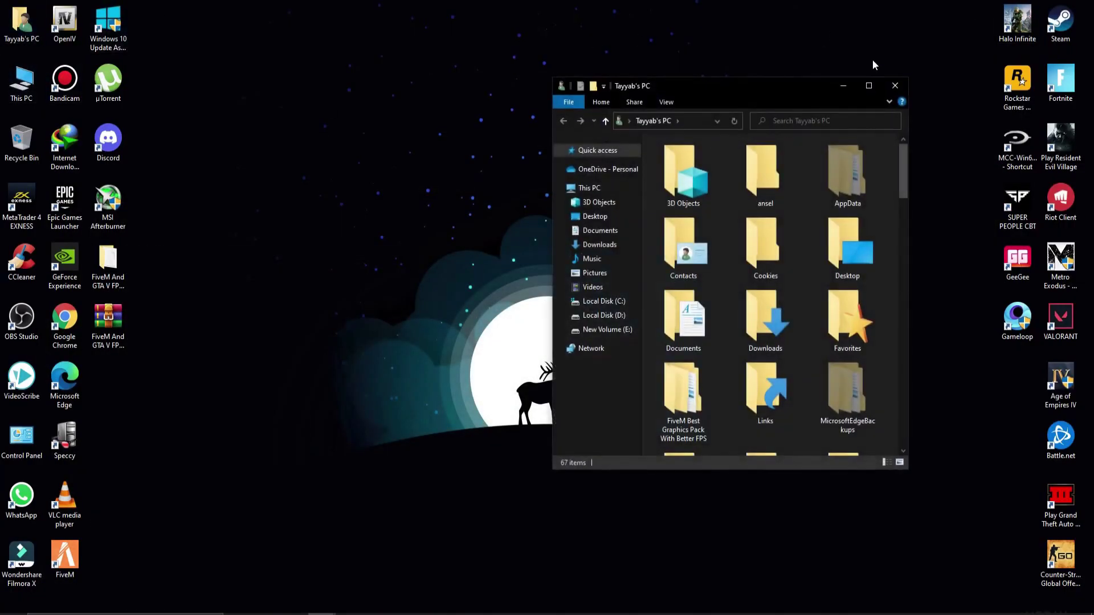
{"action": "left_click", "coordinate": [872, 89]}
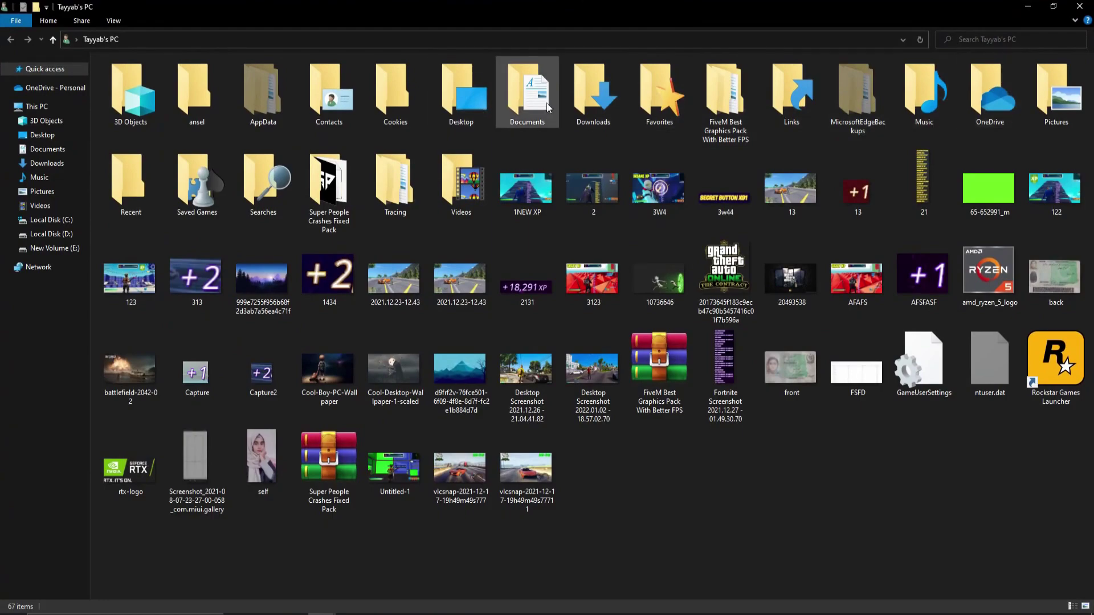
{"action": "double_click", "coordinate": [528, 98]}
{"action": "double_click", "coordinate": [681, 103]}
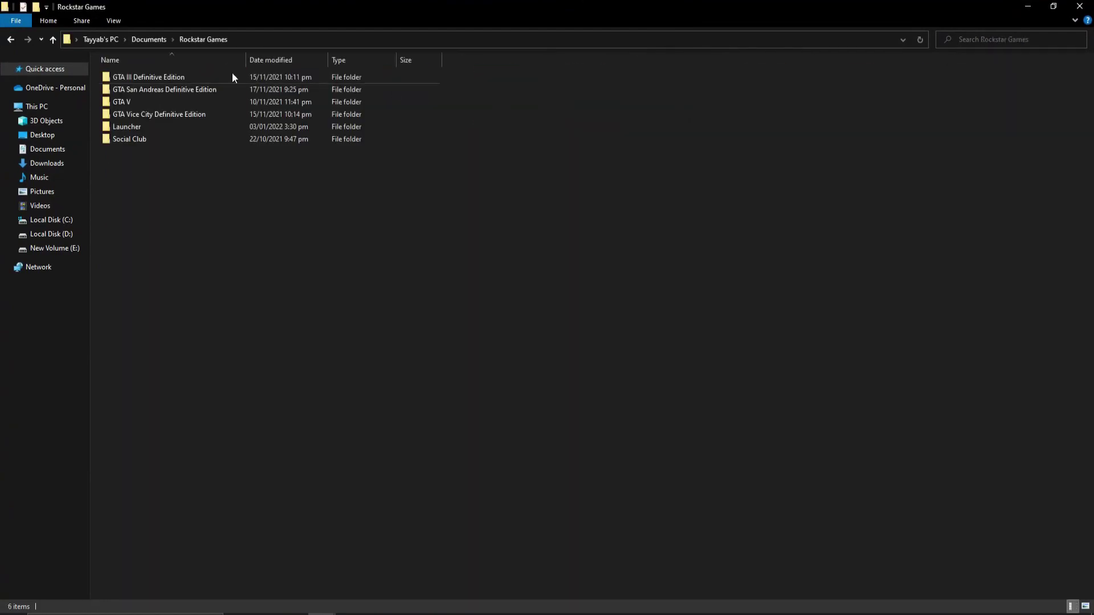
{"action": "left_click", "coordinate": [124, 100]}
{"action": "double_click", "coordinate": [124, 101]}
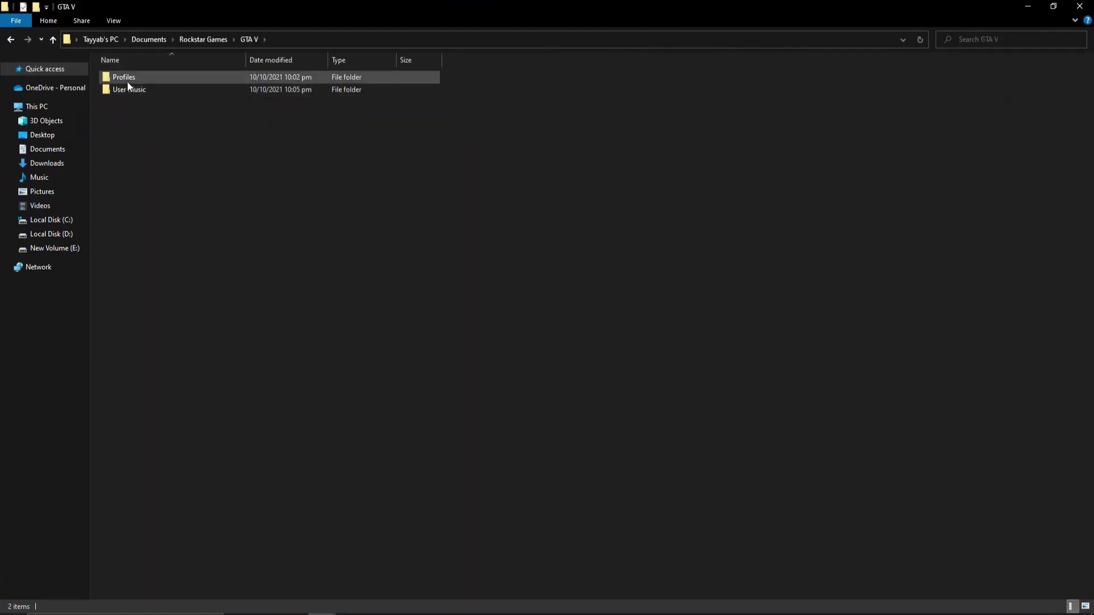
{"action": "double_click", "coordinate": [128, 81]}
{"action": "left_click", "coordinate": [132, 77]}
{"action": "double_click", "coordinate": [132, 77]}
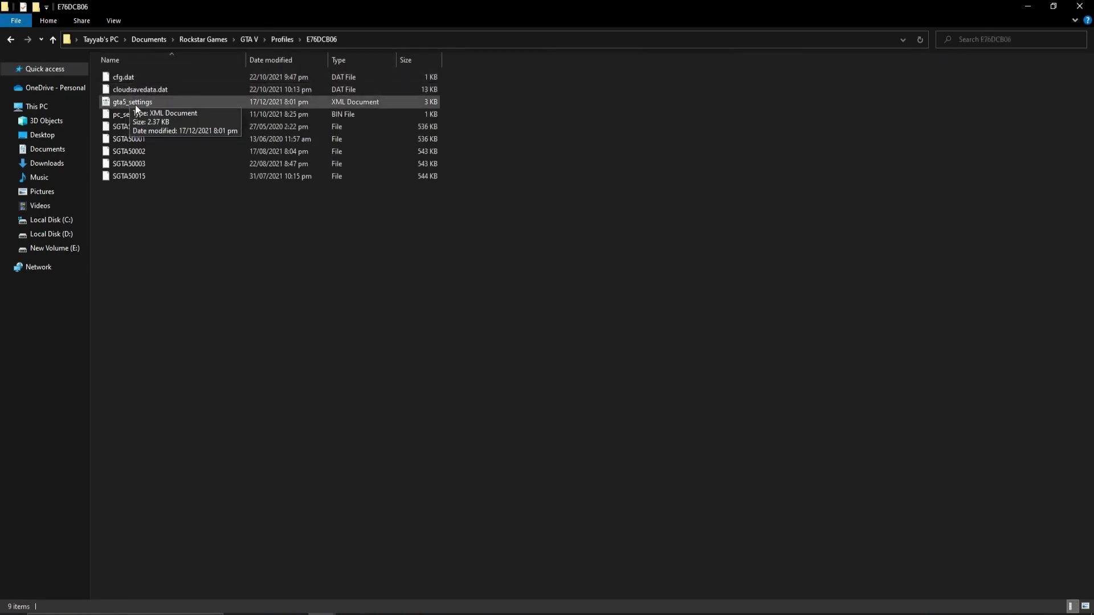
- Open the gta5_settings XML file from the profile folder in a maximized Notepad window
{"action": "right_click", "coordinate": [137, 106]}
{"action": "mouse_move", "coordinate": [275, 179]}
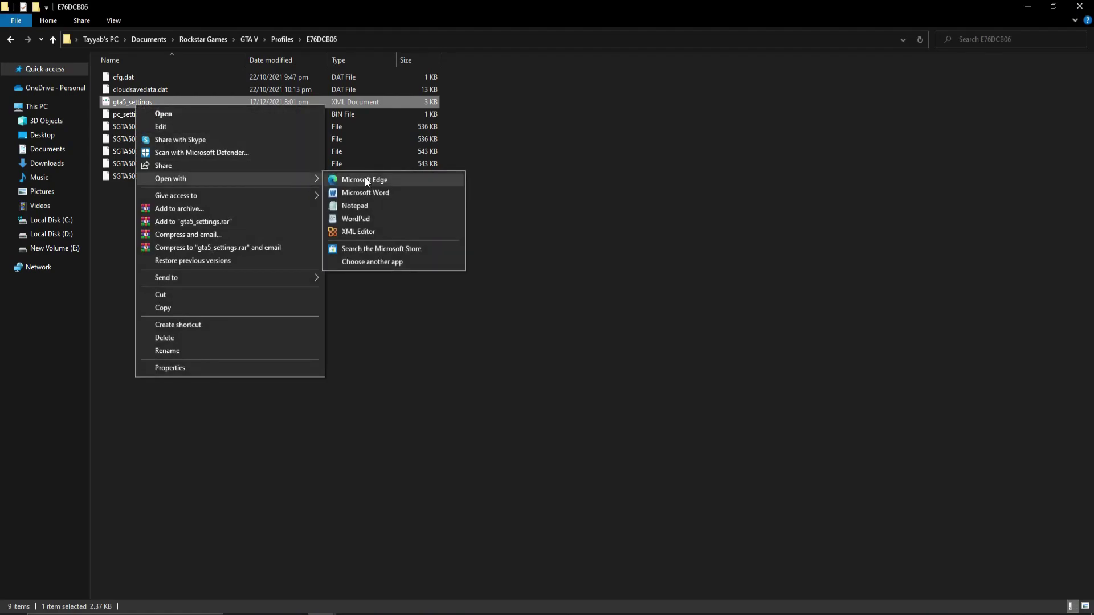
{"action": "left_click", "coordinate": [385, 208]}
{"action": "left_click", "coordinate": [985, 23]}
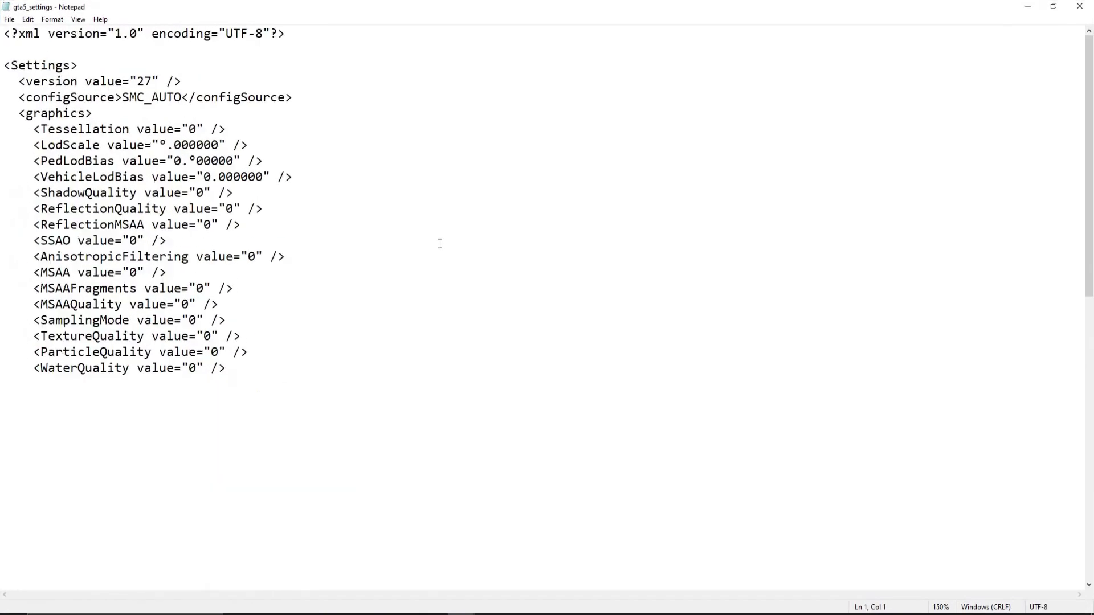
- Replace everything in gta5_settings except its last three lines with the copied GTX 950 high end settings
{"action": "scroll", "coordinate": [547, 308], "scroll_direction": "up", "scroll_amount": 9}
{"action": "left_click_drag", "start_coordinate": [4, 36], "coordinate": [425, 526]}
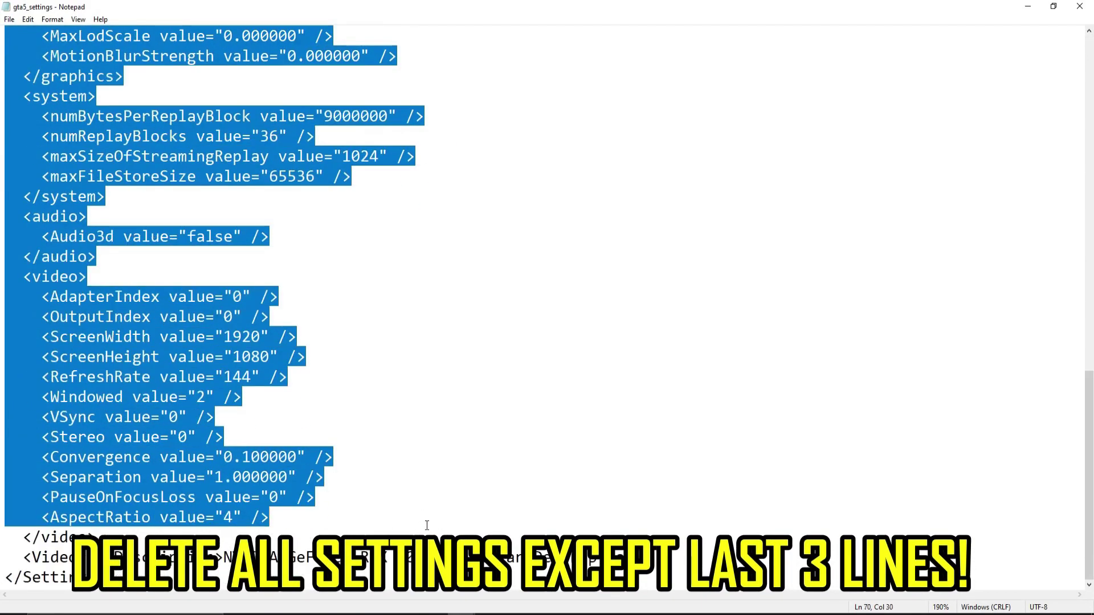
{"action": "key", "text": "Delete"}
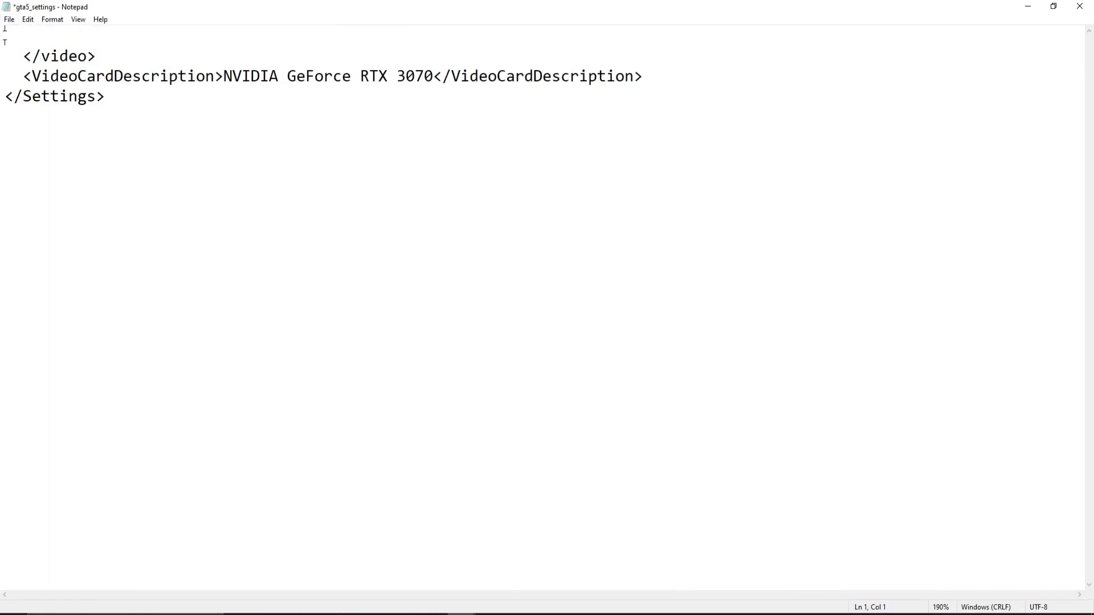
{"action": "right_click", "coordinate": [6, 34]}
{"action": "left_click", "coordinate": [66, 85]}
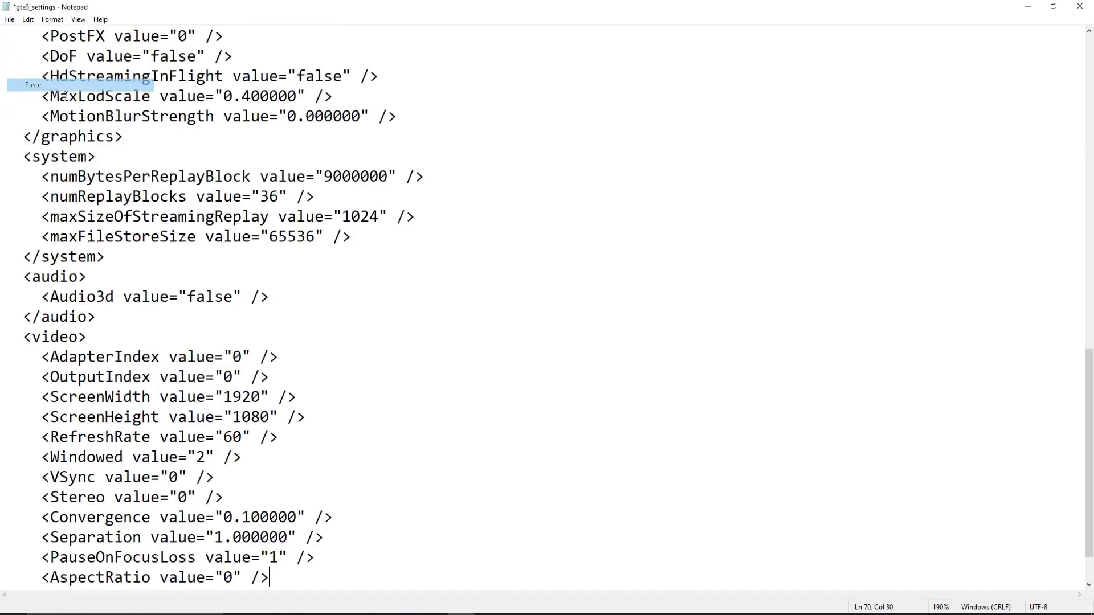
{"action": "left_click_drag", "start_coordinate": [1089, 477], "coordinate": [1092, 78]}
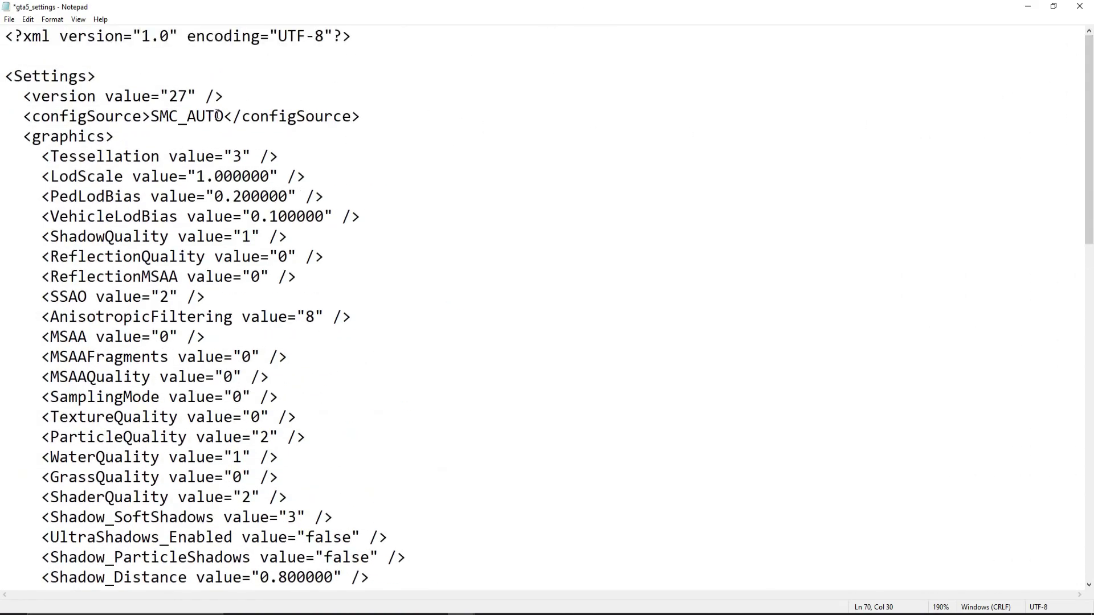
- Close the gta5_settings file with its changes saved, and close the profile folder window
{"action": "left_click", "coordinate": [1079, 6]}
{"action": "left_click", "coordinate": [518, 330]}
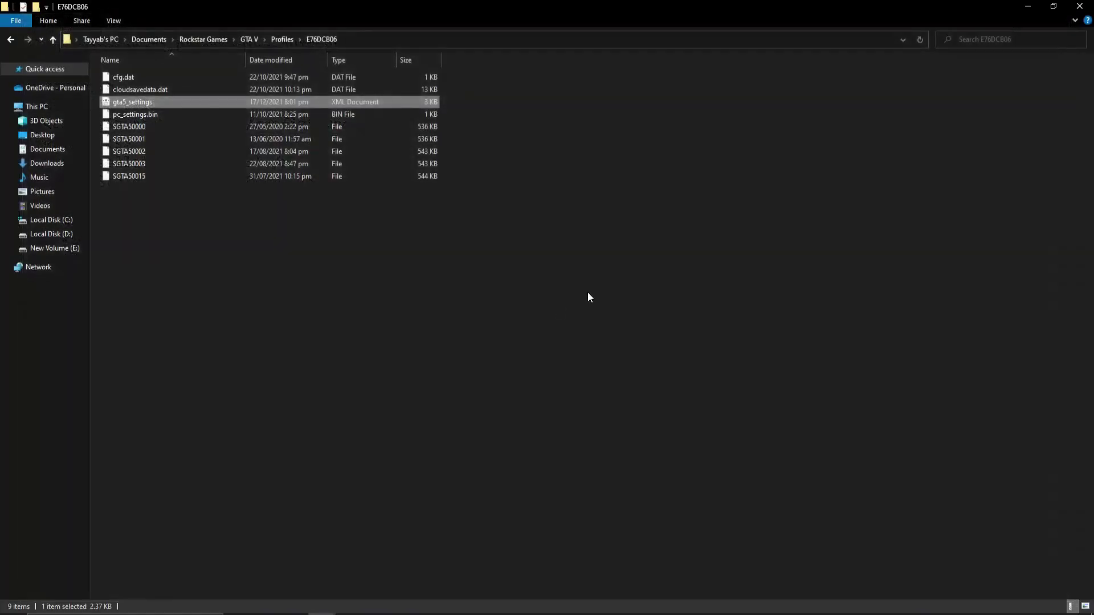
{"action": "left_click", "coordinate": [1079, 6]}
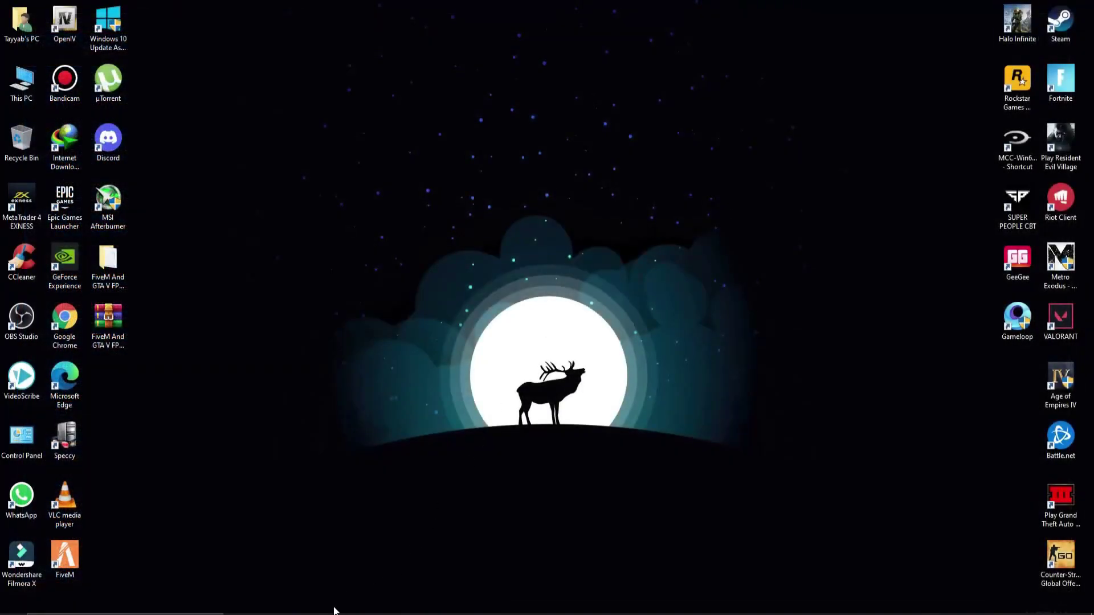
- Close the FiveM Application Data window and go back from High end settings to the boost pack's main folder
{"action": "mouse_move", "coordinate": [334, 611]}
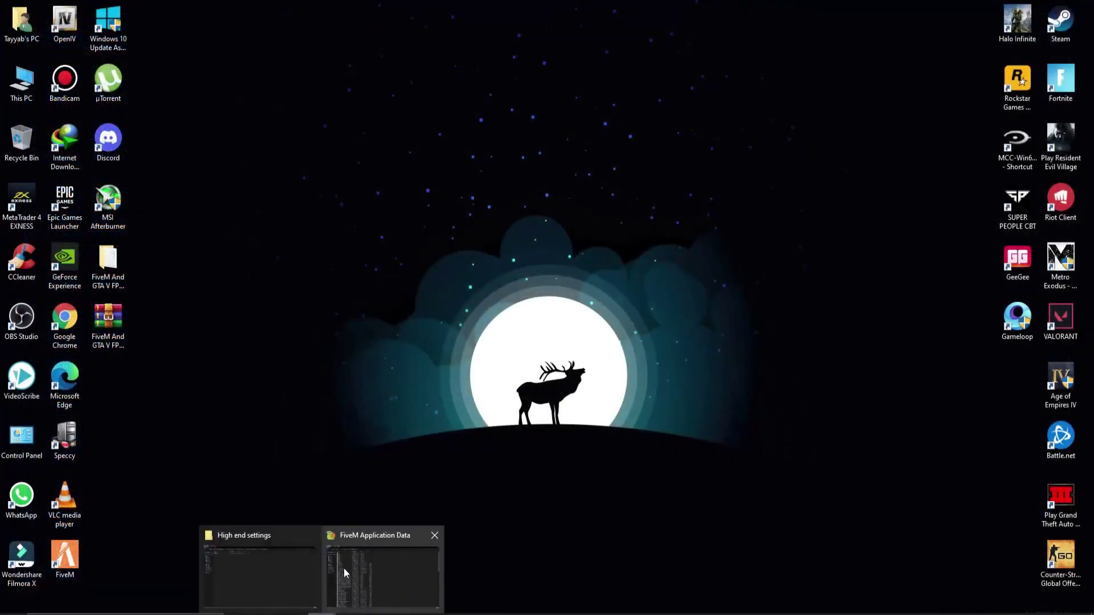
{"action": "left_click", "coordinate": [435, 535]}
{"action": "left_click", "coordinate": [282, 580]}
{"action": "left_click", "coordinate": [12, 40]}
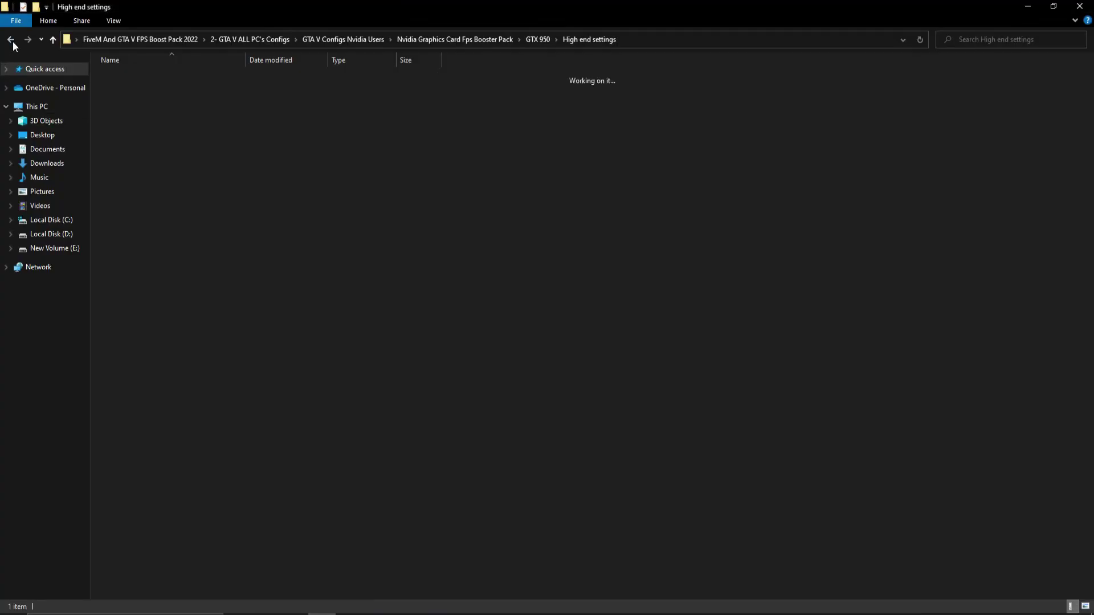
{"action": "left_click", "coordinate": [12, 40]}
{"action": "left_click", "coordinate": [12, 40]}
{"action": "left_click", "coordinate": [11, 40]}
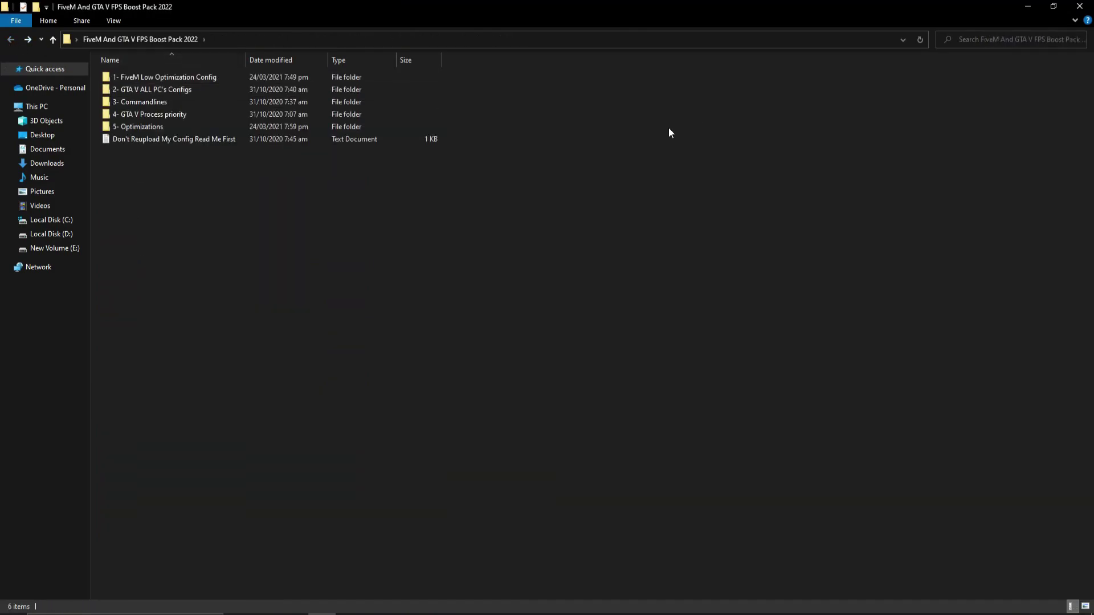
- Copy the commandline text file from the 1- Recommended folder inside 3- Commandlines
{"action": "double_click", "coordinate": [135, 102]}
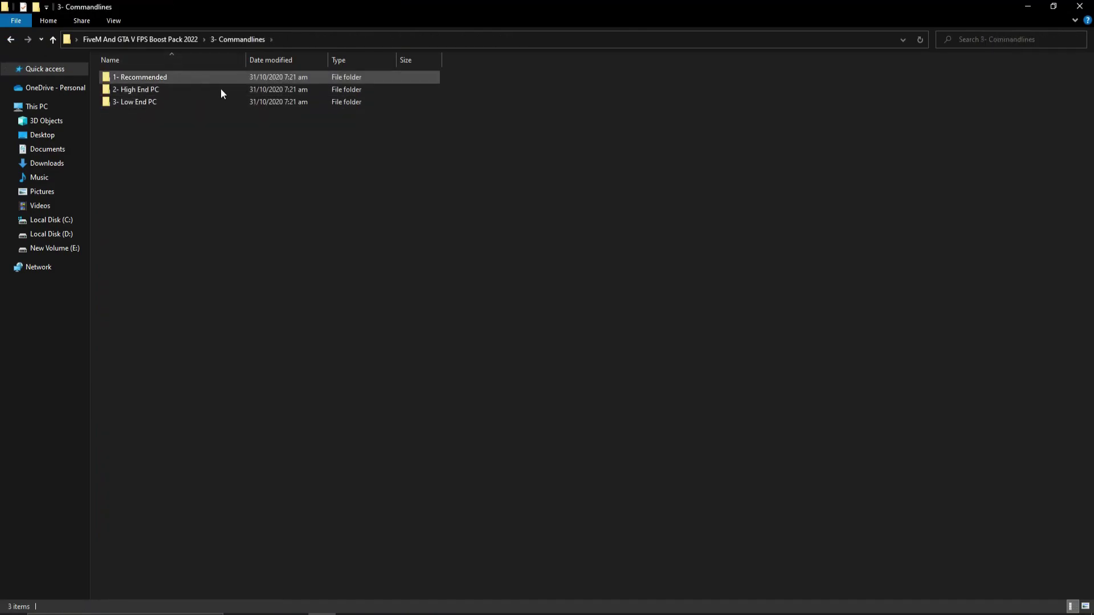
{"action": "left_click", "coordinate": [139, 90]}
{"action": "left_click", "coordinate": [137, 101]}
{"action": "double_click", "coordinate": [142, 76]}
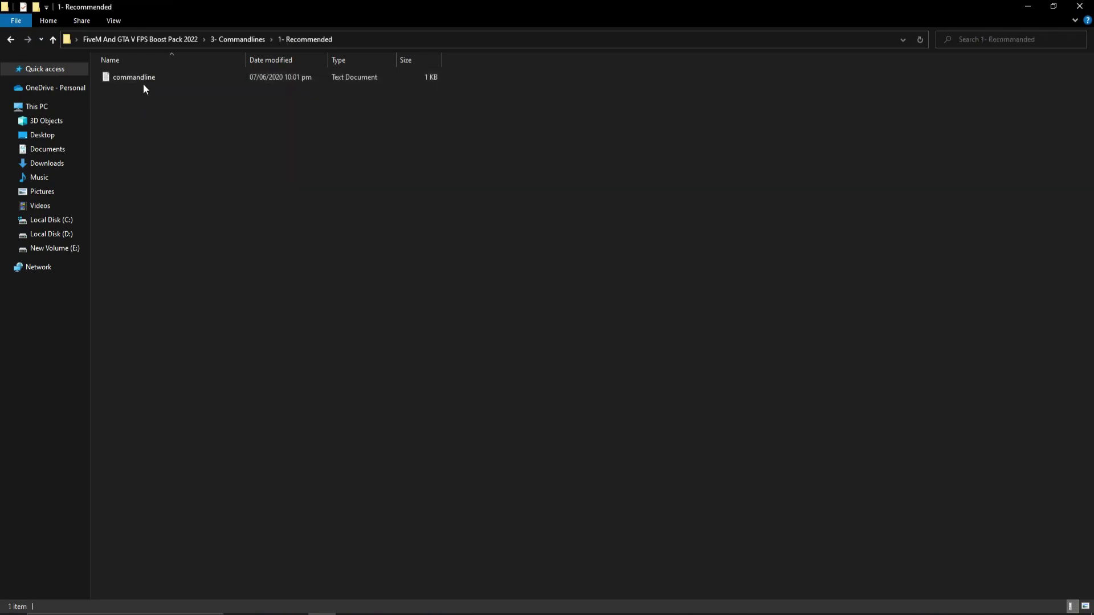
{"action": "right_click", "coordinate": [137, 80]}
{"action": "left_click", "coordinate": [165, 293]}
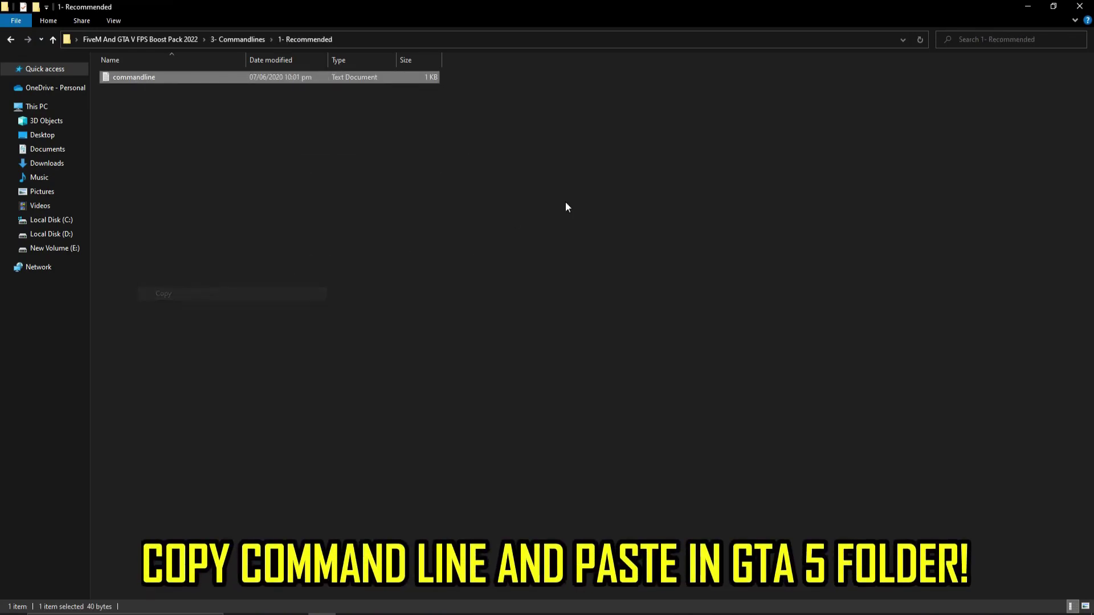
- Minimize the boost pack window and open the GTAV game folder on New Volume (E:)
{"action": "left_click", "coordinate": [1029, 6]}
{"action": "double_click", "coordinate": [22, 82]}
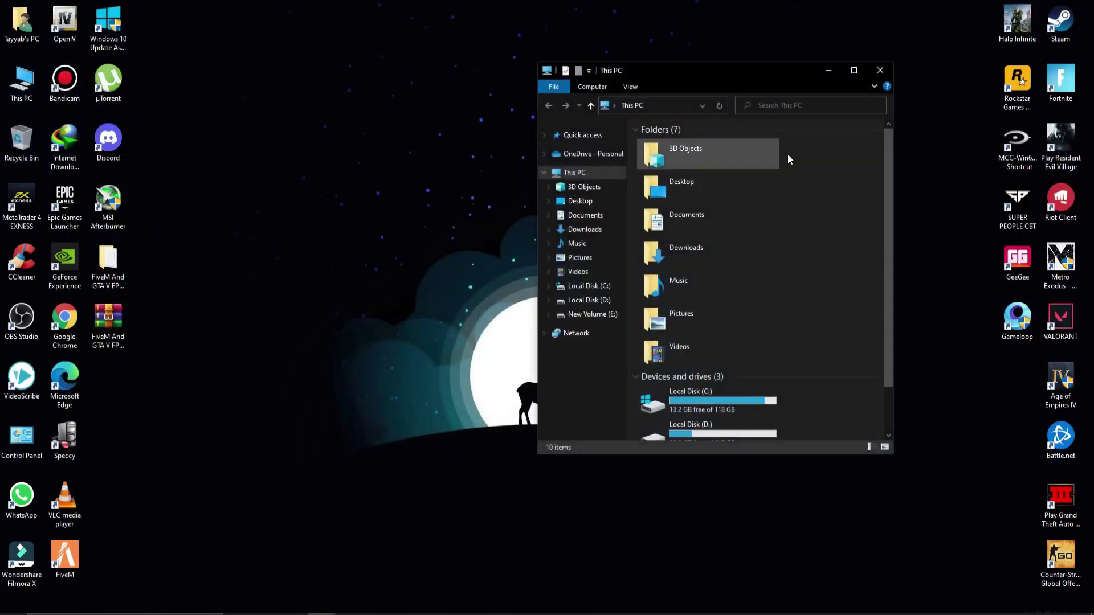
{"action": "left_click", "coordinate": [852, 69]}
{"action": "double_click", "coordinate": [453, 178]}
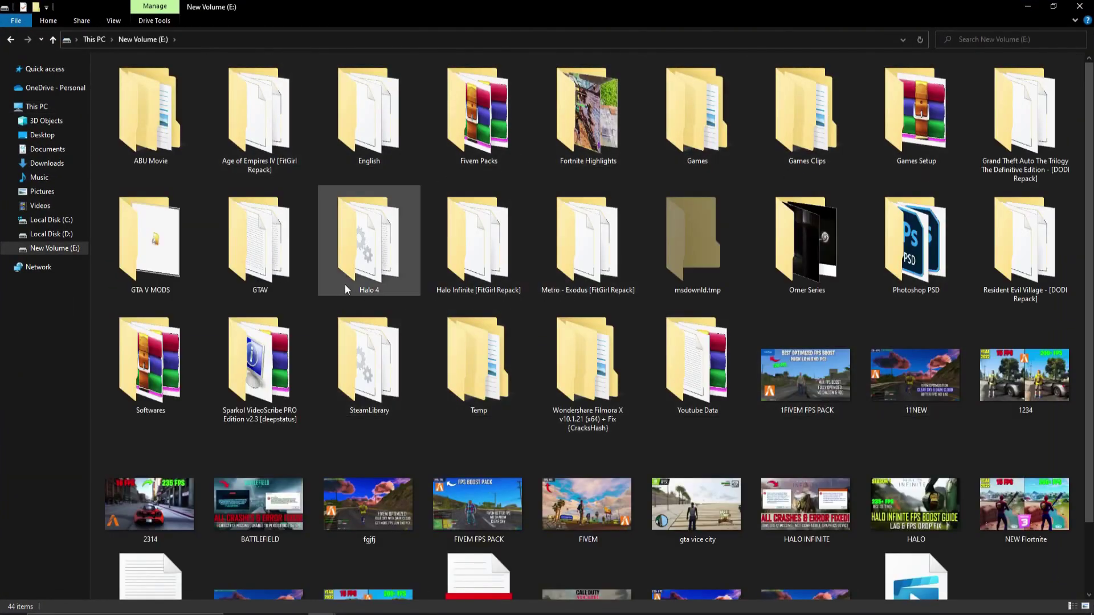
{"action": "double_click", "coordinate": [235, 247]}
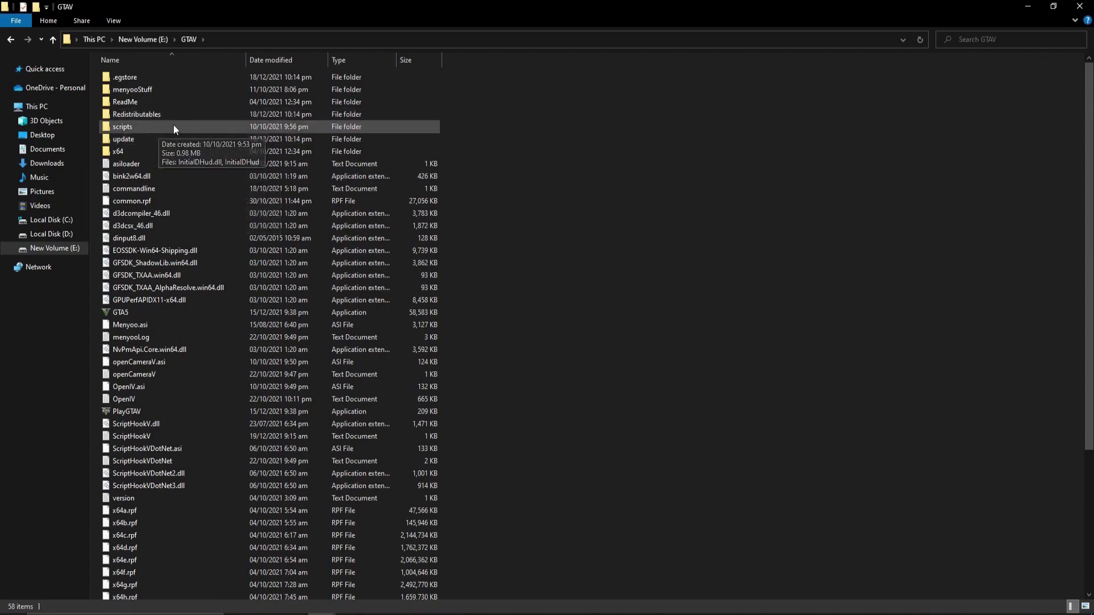
- Paste the copied commandline file into the GTAV game folder
{"action": "right_click", "coordinate": [558, 120]}
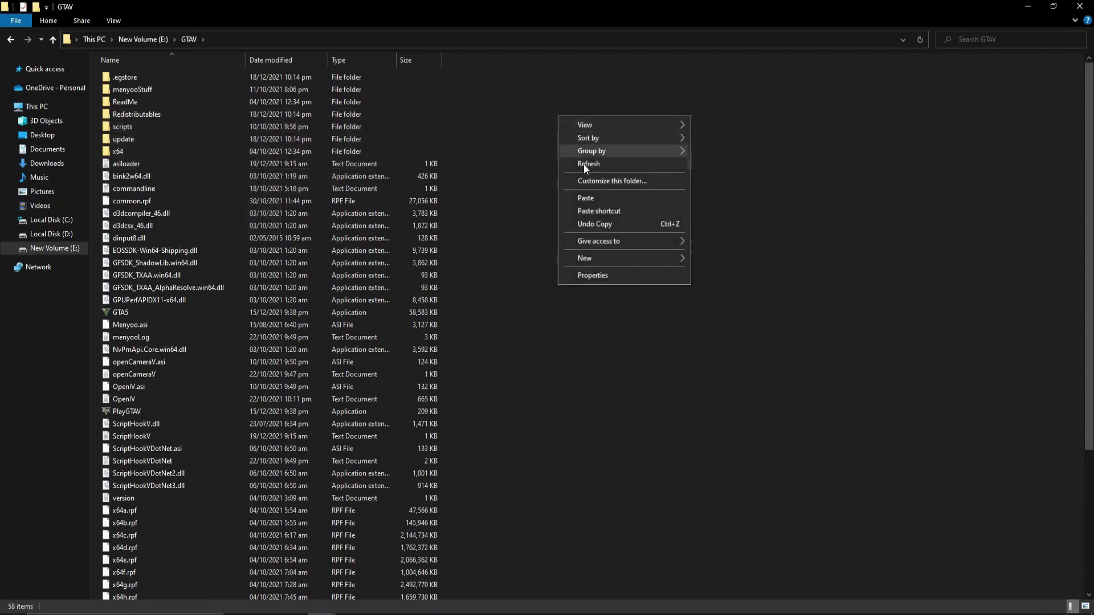
{"action": "left_click", "coordinate": [600, 196]}
{"action": "left_click", "coordinate": [550, 232]}
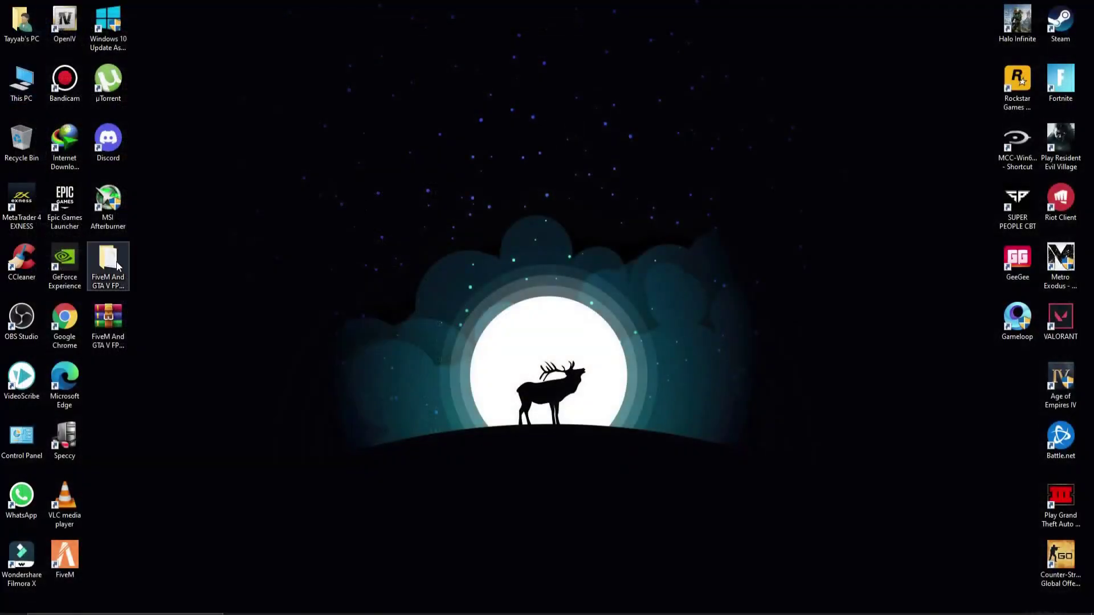
- Open the boost pack's 4- GTA V Process priority folder and enlarge its file icons
{"action": "double_click", "coordinate": [118, 266]}
{"action": "left_click", "coordinate": [160, 114]}
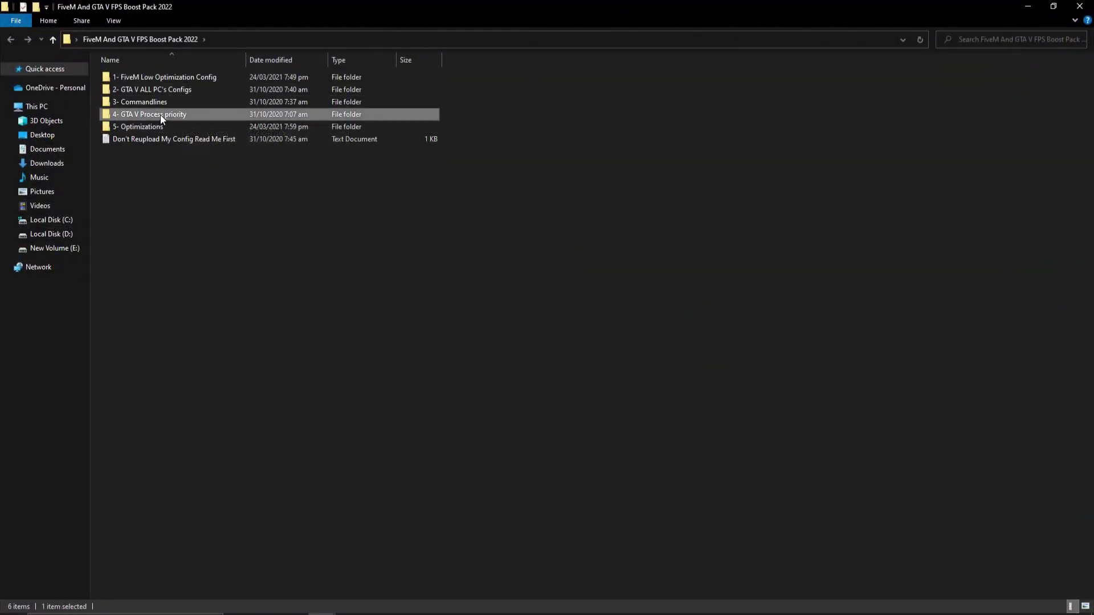
{"action": "double_click", "coordinate": [159, 115]}
{"action": "scroll", "coordinate": [269, 182], "scroll_direction": "up", "scroll_amount": 2, "text": "ctrl"}
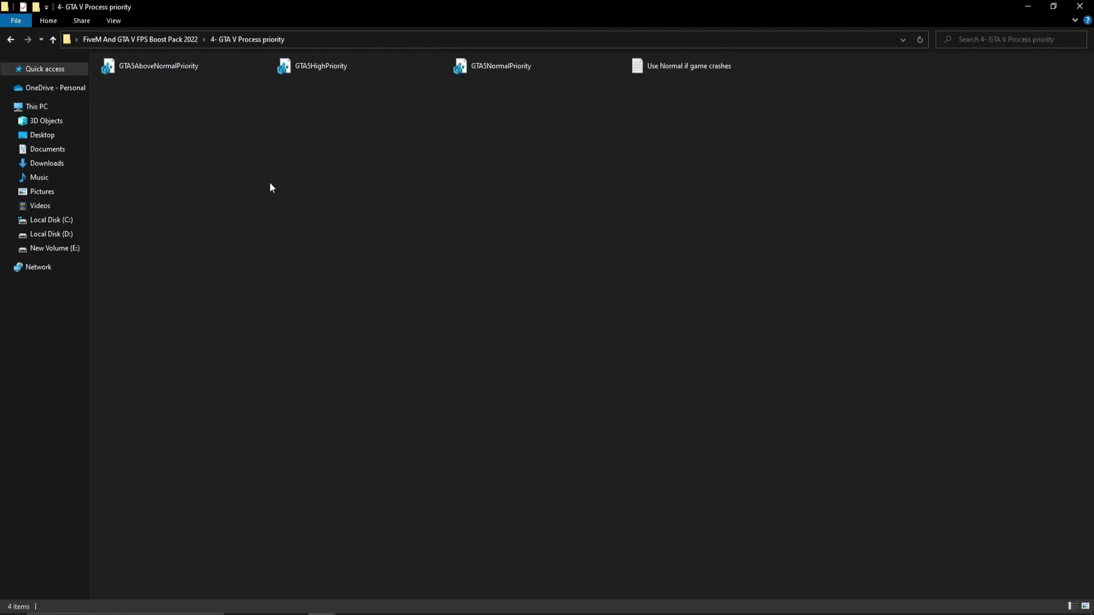
{"action": "scroll", "coordinate": [300, 241], "scroll_direction": "up", "scroll_amount": 3, "text": "ctrl"}
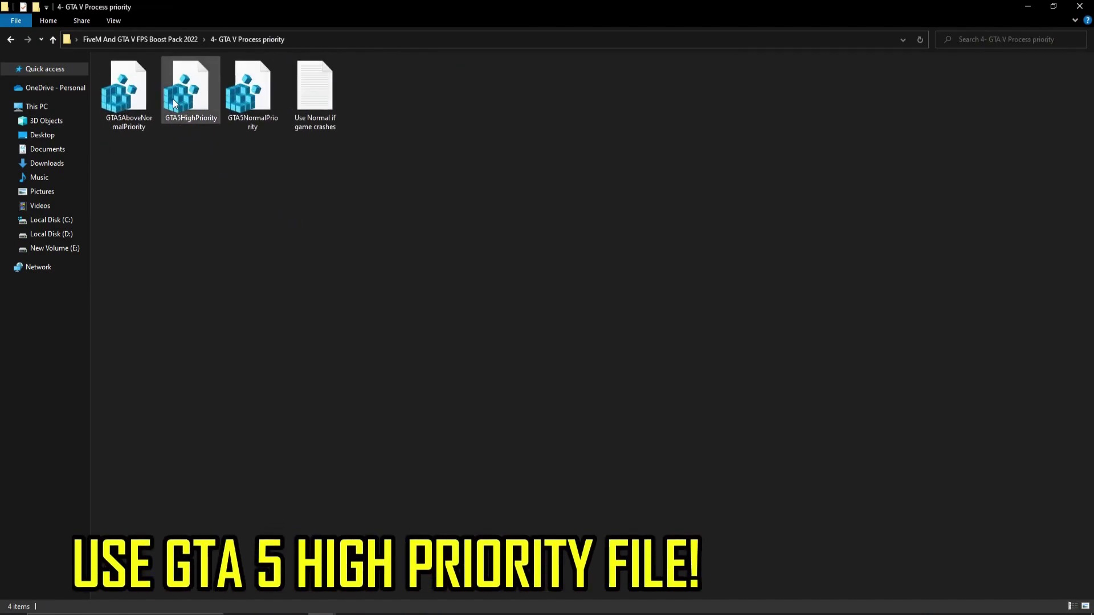
- Merge the GTA5HighPriority registry file into the Windows registry and accept the confirmations
{"action": "left_click", "coordinate": [143, 103]}
{"action": "left_click", "coordinate": [188, 97]}
{"action": "right_click", "coordinate": [182, 101]}
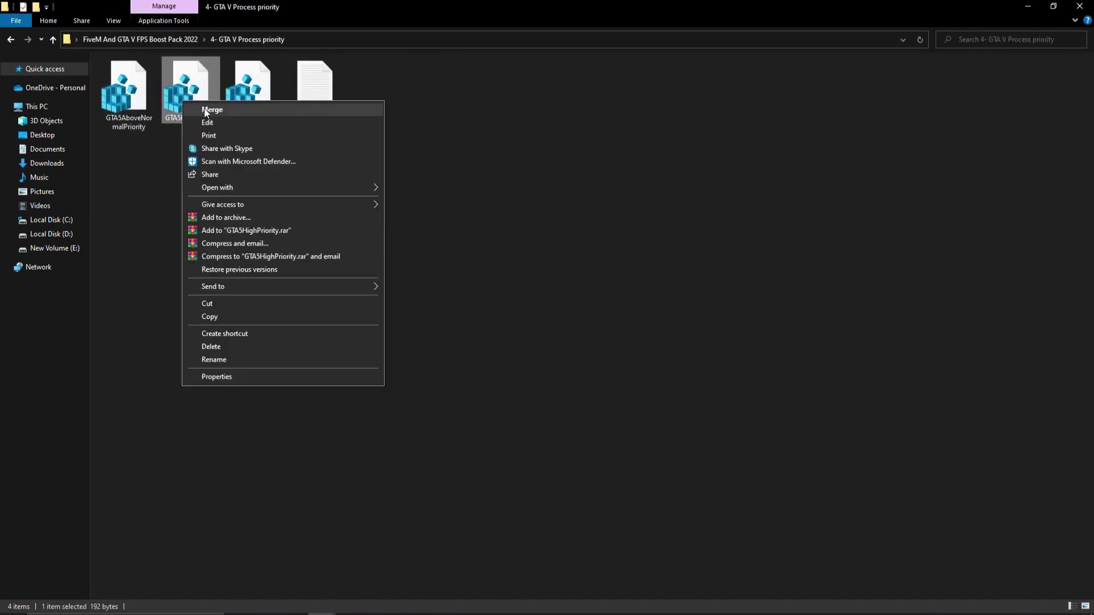
{"action": "left_click", "coordinate": [204, 109]}
{"action": "left_click", "coordinate": [486, 386]}
{"action": "left_click", "coordinate": [629, 329]}
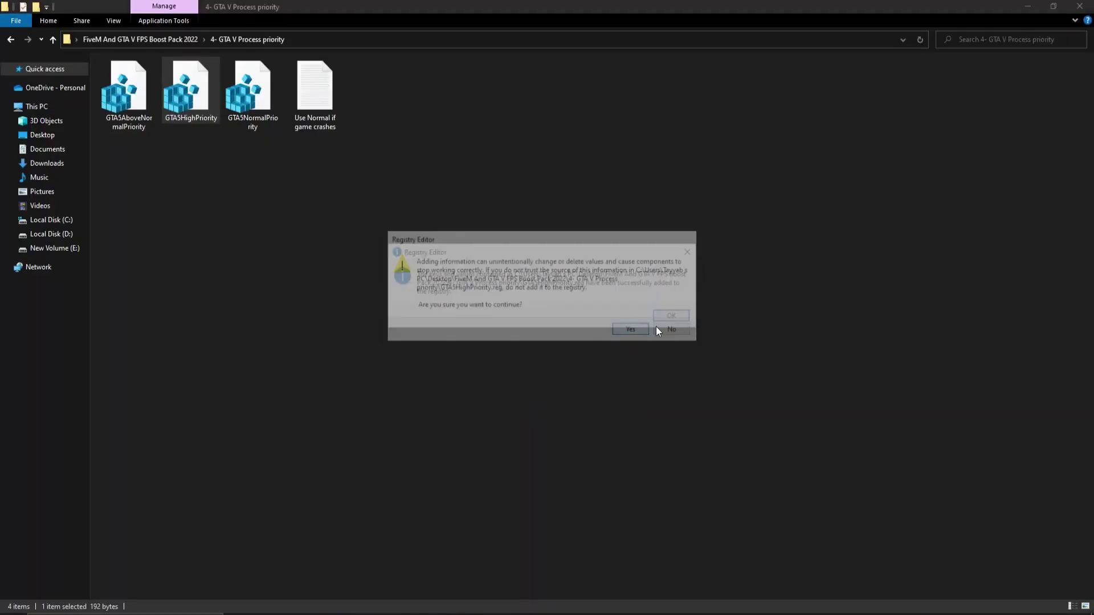
{"action": "key", "text": "Return"}
- Return to the boost pack's main folder and show the contents of 5- Optimizations as large icons
{"action": "left_click", "coordinate": [11, 39]}
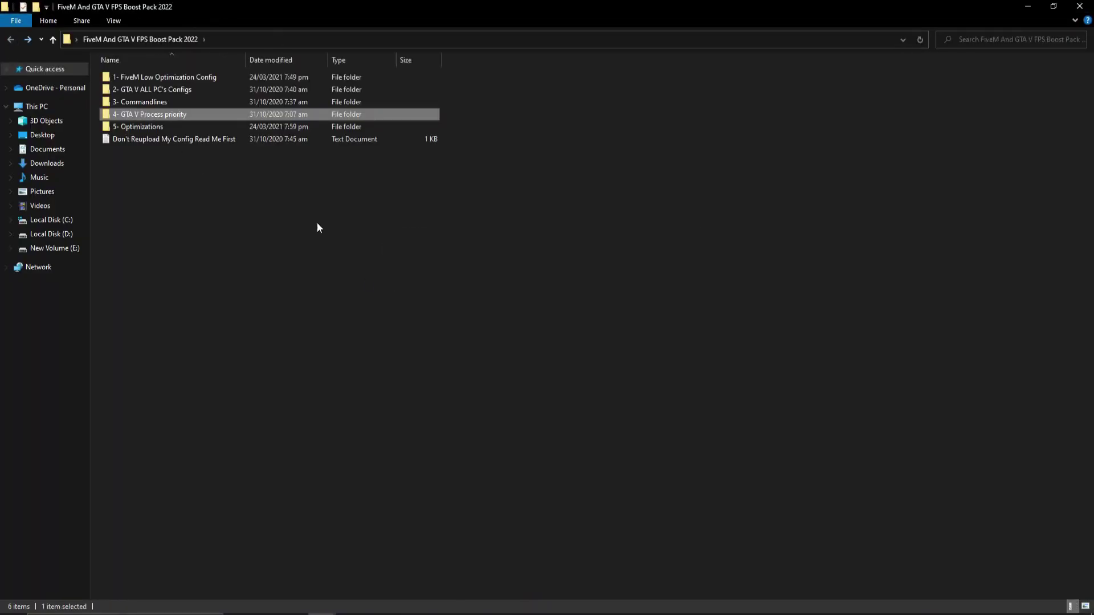
{"action": "left_click", "coordinate": [329, 233]}
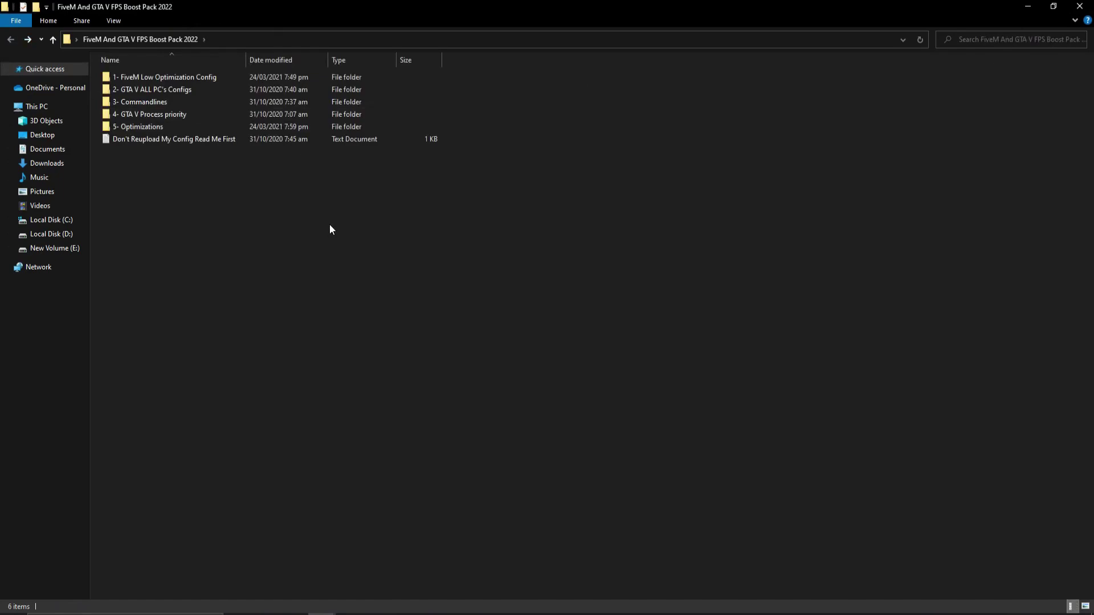
{"action": "double_click", "coordinate": [138, 126]}
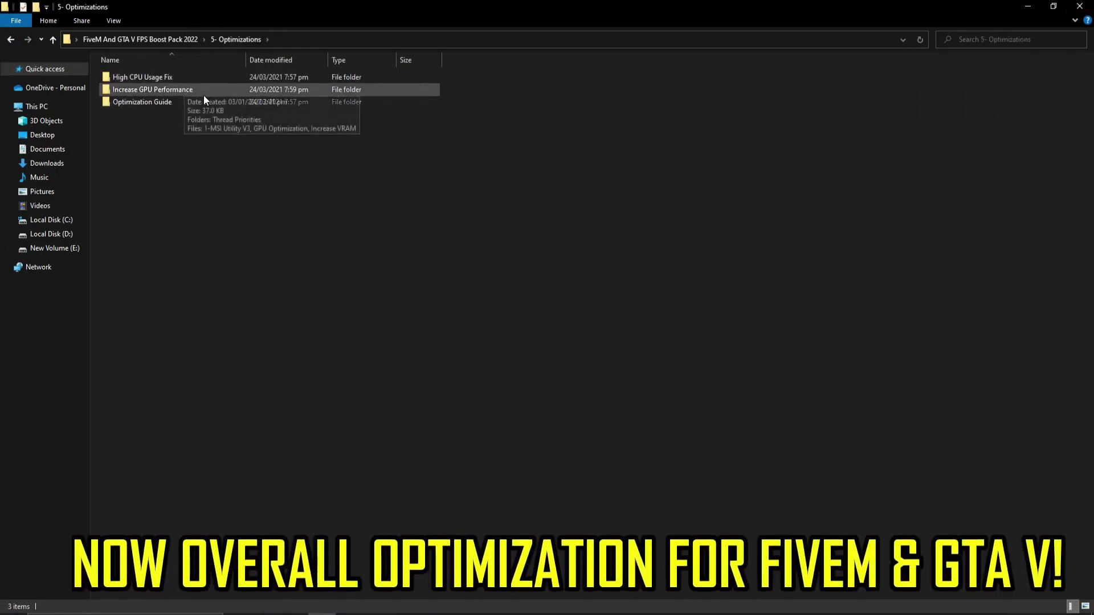
{"action": "scroll", "coordinate": [216, 126], "scroll_direction": "up", "scroll_amount": 2}
{"action": "scroll", "coordinate": [232, 148], "scroll_direction": "up", "scroll_amount": 3}
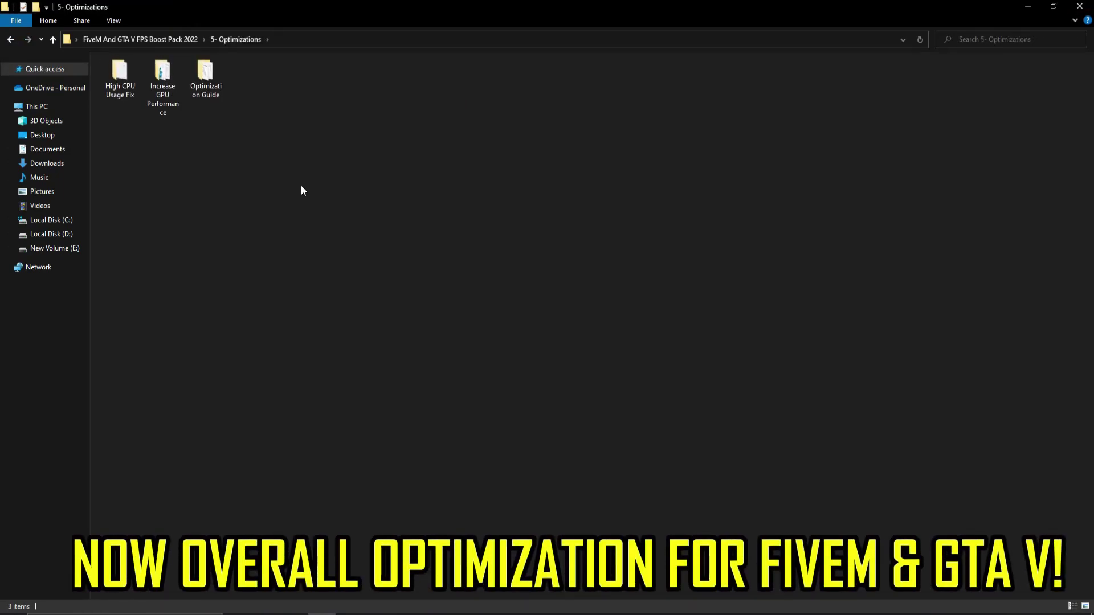
{"action": "scroll", "coordinate": [302, 183], "scroll_direction": "up", "scroll_amount": 2}
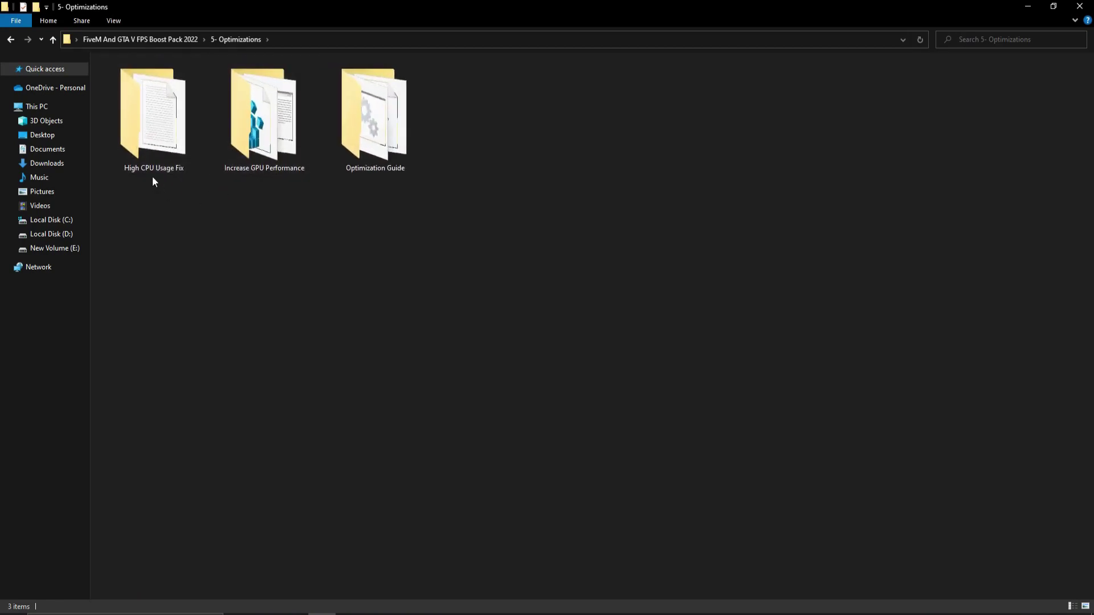
{"action": "double_click", "coordinate": [266, 146]}
{"action": "left_click", "coordinate": [10, 40]}
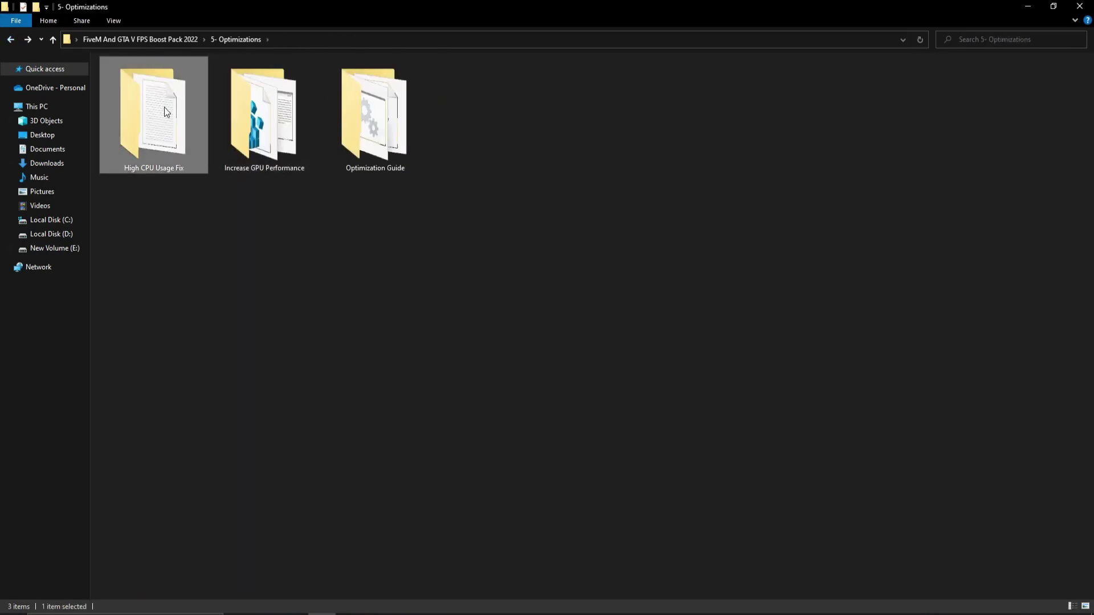
- Open the Disabling HPET text file from the High CPU Usage Fix folder and enlarge its text to 200%
{"action": "double_click", "coordinate": [153, 85]}
{"action": "double_click", "coordinate": [134, 76]}
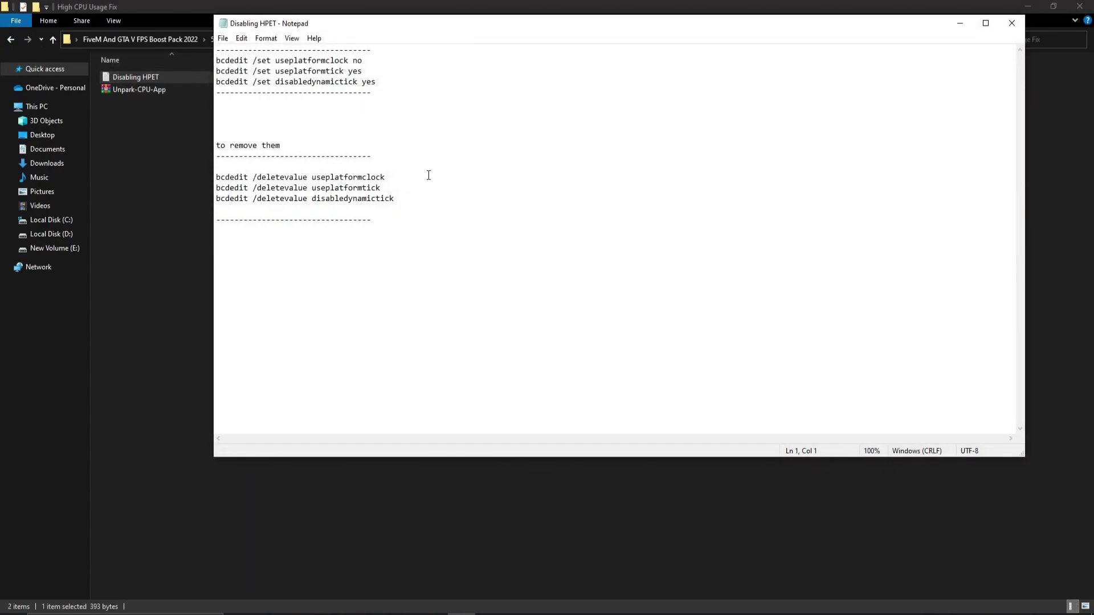
{"action": "scroll", "coordinate": [450, 176], "scroll_direction": "up", "scroll_amount": 10}
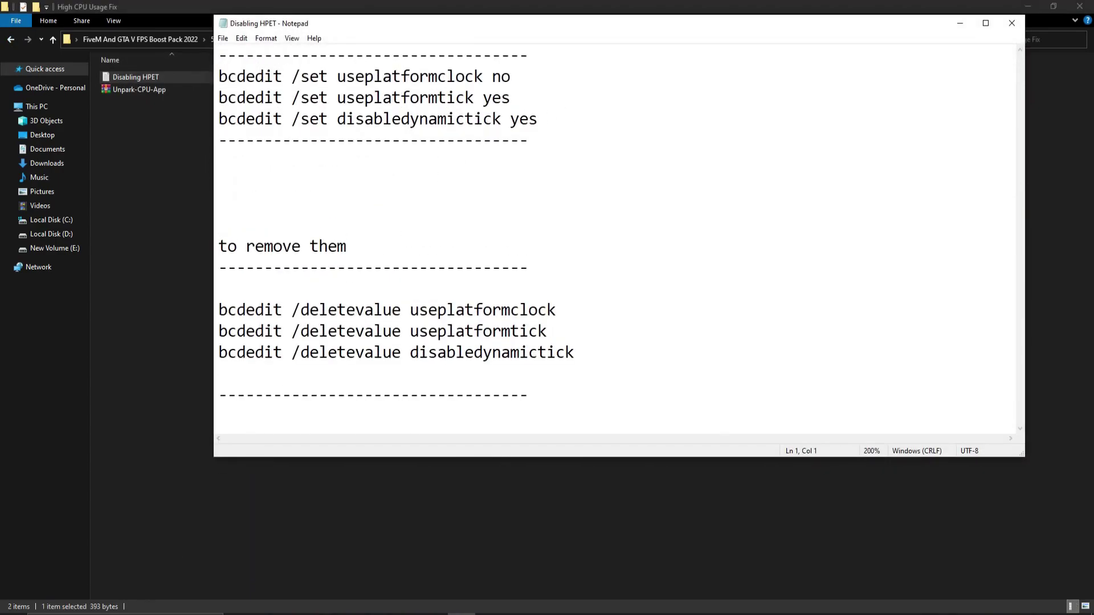
- Find Command Prompt through Windows search and start it with administrator rights
{"action": "key", "text": "super"}
{"action": "type", "text": "comma"}
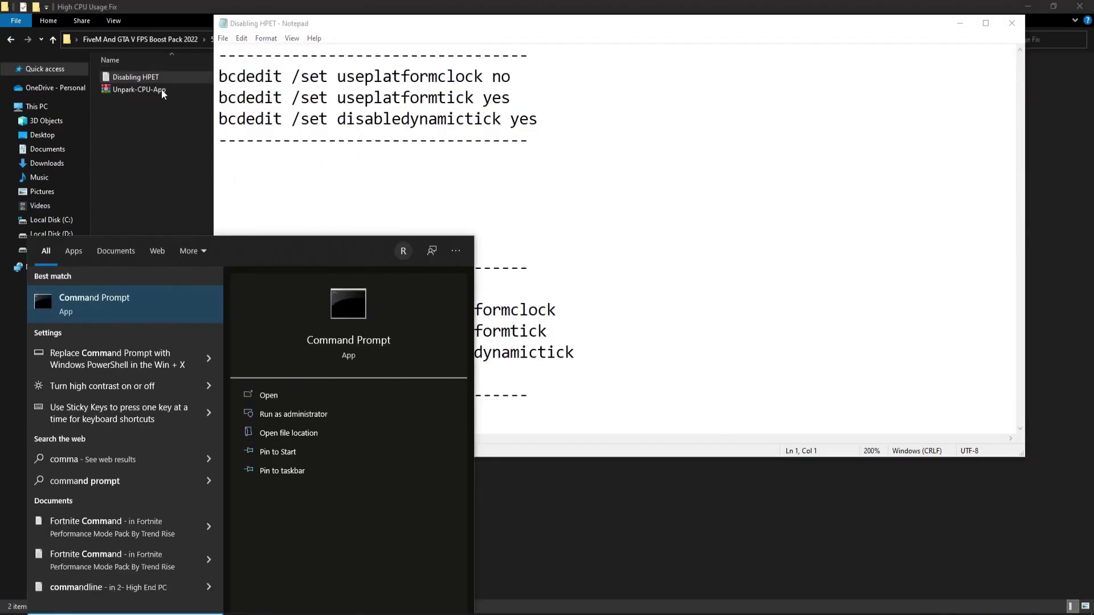
{"action": "left_click", "coordinate": [155, 314]}
{"action": "left_click", "coordinate": [490, 387]}
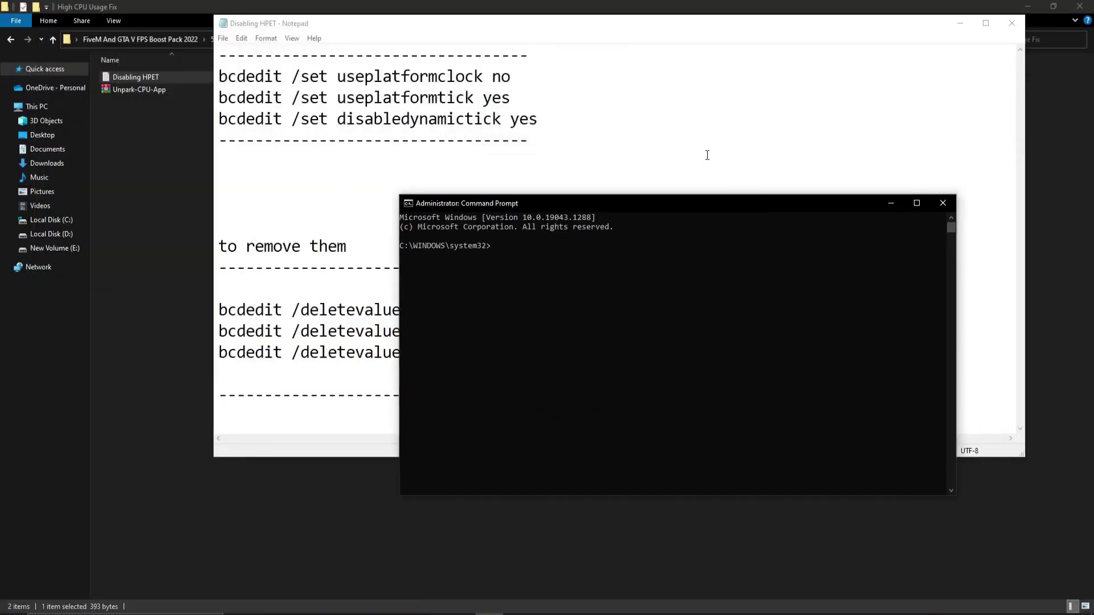
- Copy "bcdedit /set useplatformclock no" from the Disabling HPET note and run it in the Command Prompt
{"action": "left_click", "coordinate": [572, 34]}
{"action": "left_click_drag", "start_coordinate": [513, 77], "coordinate": [218, 76]}
{"action": "right_click", "coordinate": [303, 77]}
{"action": "left_click", "coordinate": [360, 117]}
{"action": "key", "text": "alt+Tab"}
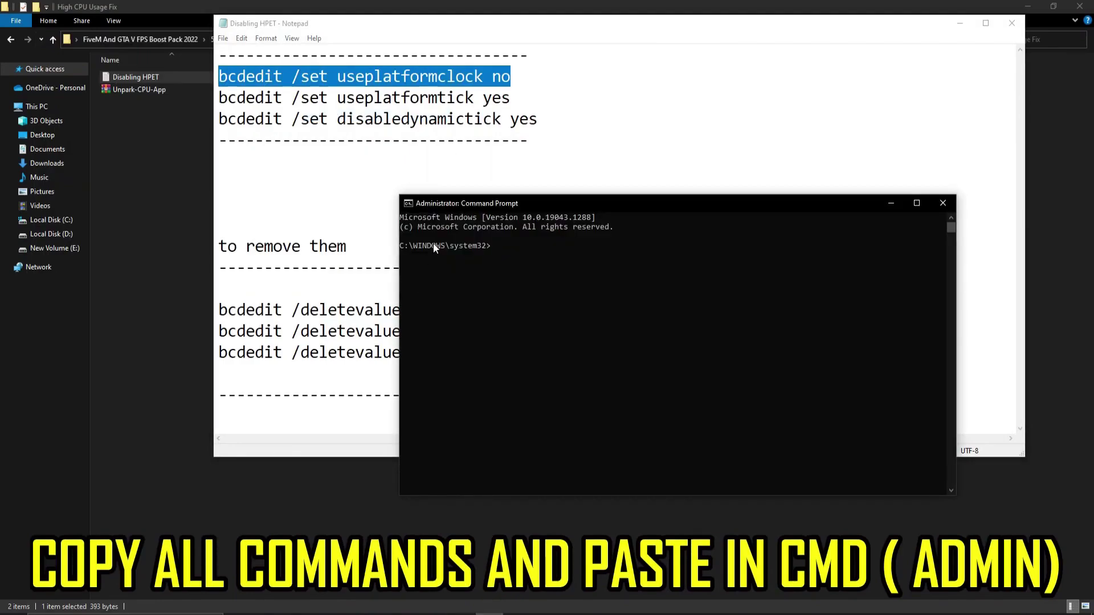
{"action": "key", "text": "Return"}
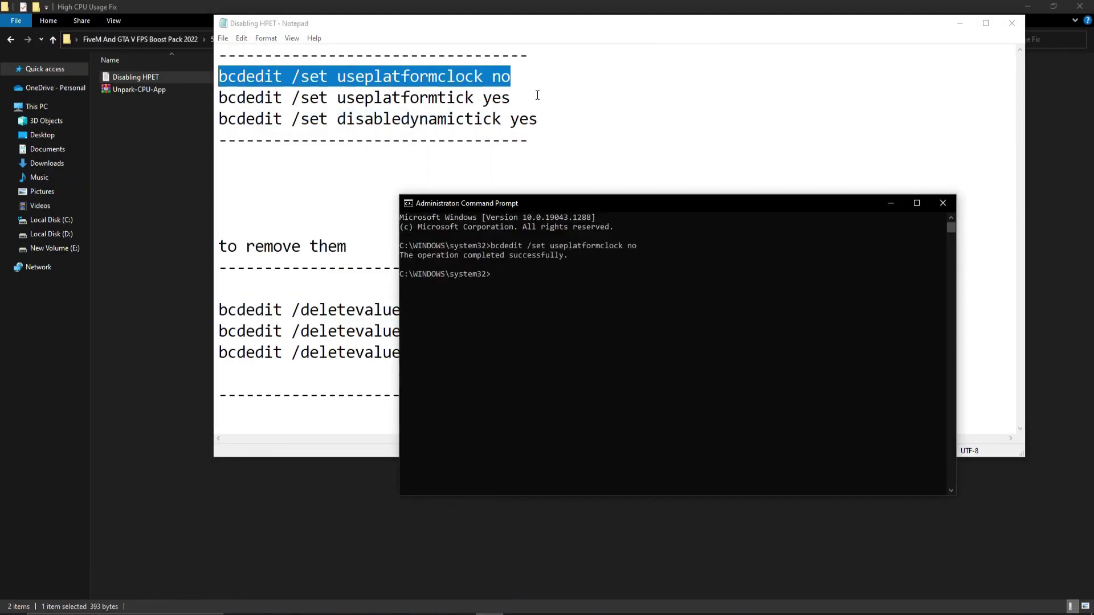
- Copy "bcdedit /set useplatformtick yes" from the note and run it in the Command Prompt
{"action": "left_click_drag", "start_coordinate": [537, 95], "coordinate": [219, 97]}
{"action": "right_click", "coordinate": [305, 98]}
{"action": "left_click", "coordinate": [330, 130]}
{"action": "key", "text": "alt+Tab"}
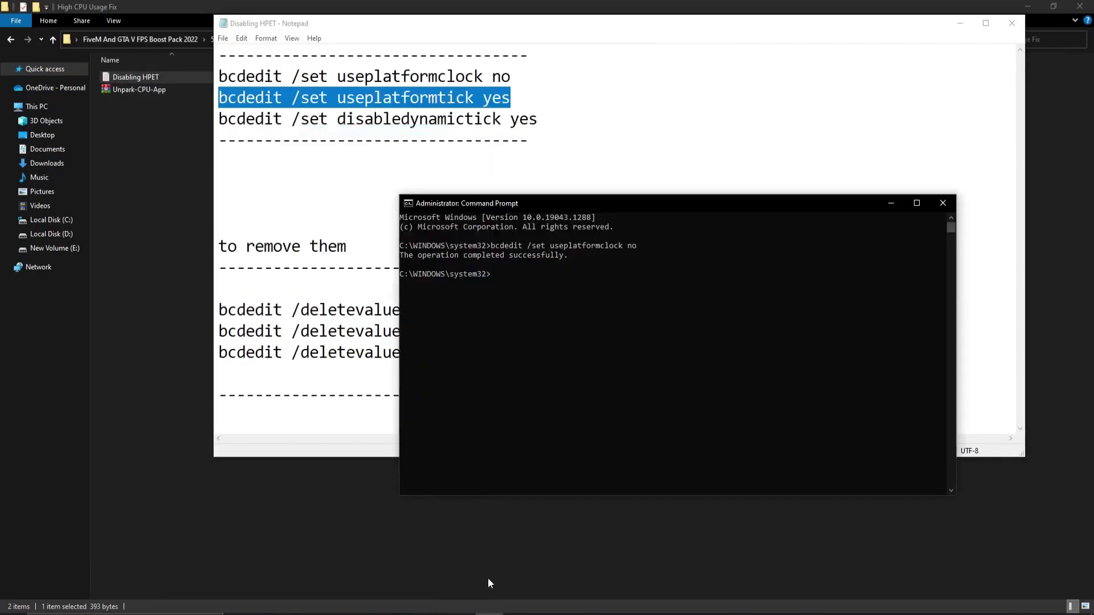
- Copy "bcdedit /set disabledynamictick yes" from the note and run it in the Command Prompt
{"action": "left_click", "coordinate": [537, 119]}
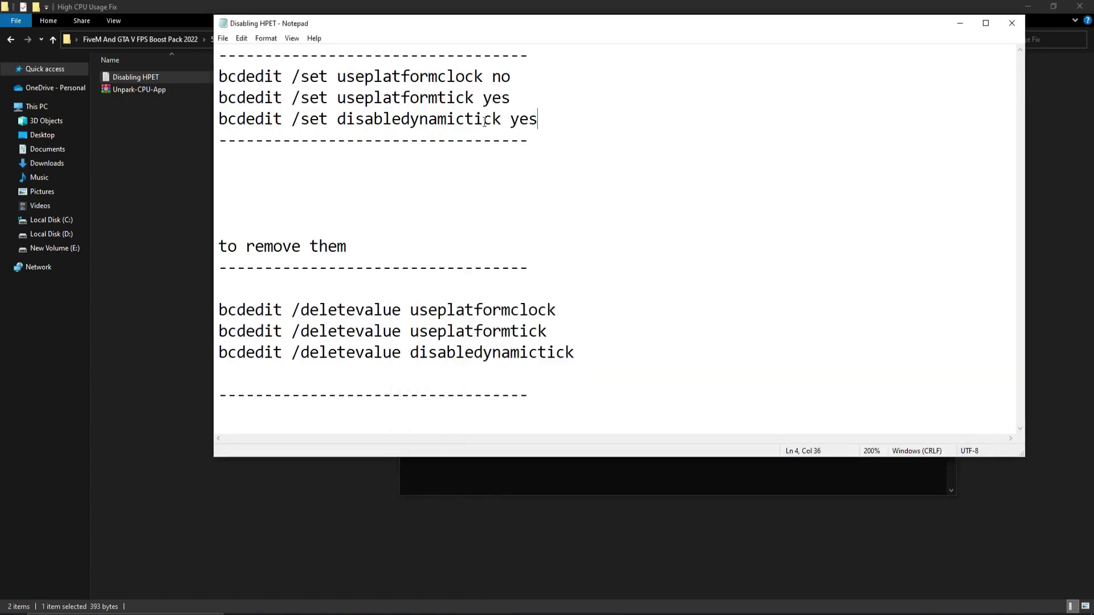
{"action": "left_click_drag", "start_coordinate": [537, 119], "coordinate": [219, 118]}
{"action": "right_click", "coordinate": [498, 114]}
{"action": "left_click", "coordinate": [519, 155]}
{"action": "key", "text": "alt+Tab"}
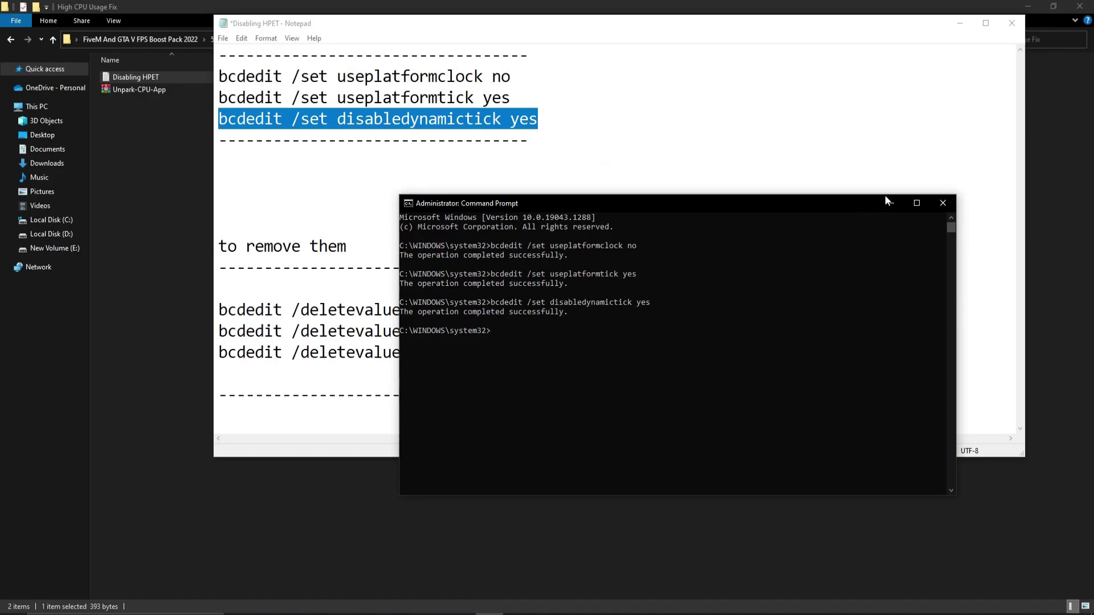
- Close the Command Prompt and the Disabling HPET note without saving the note
{"action": "left_click", "coordinate": [943, 203]}
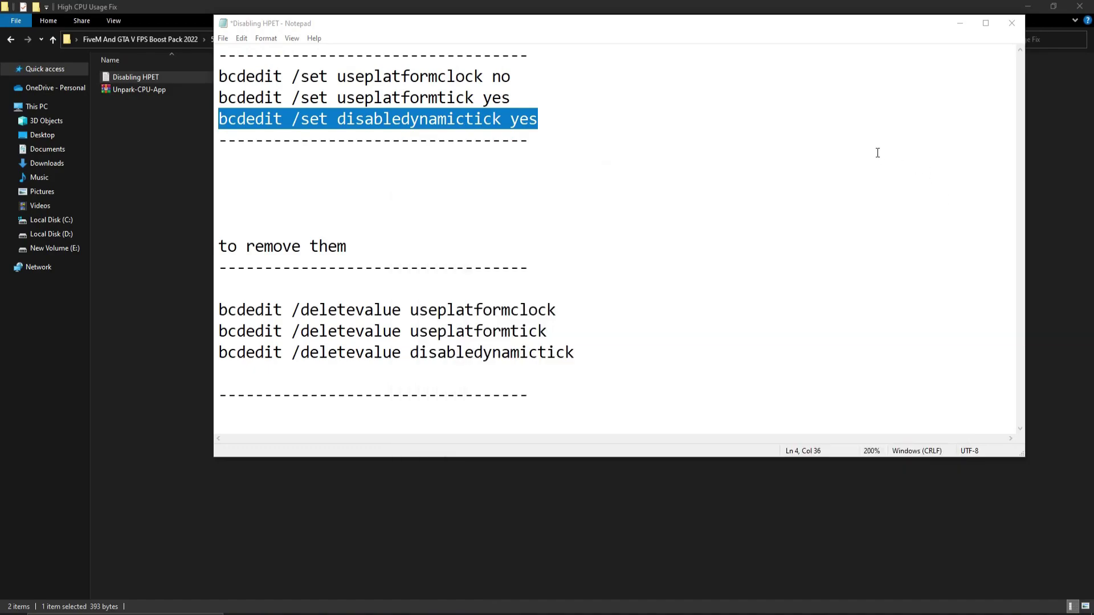
{"action": "left_click", "coordinate": [1011, 24]}
{"action": "left_click", "coordinate": [573, 333]}
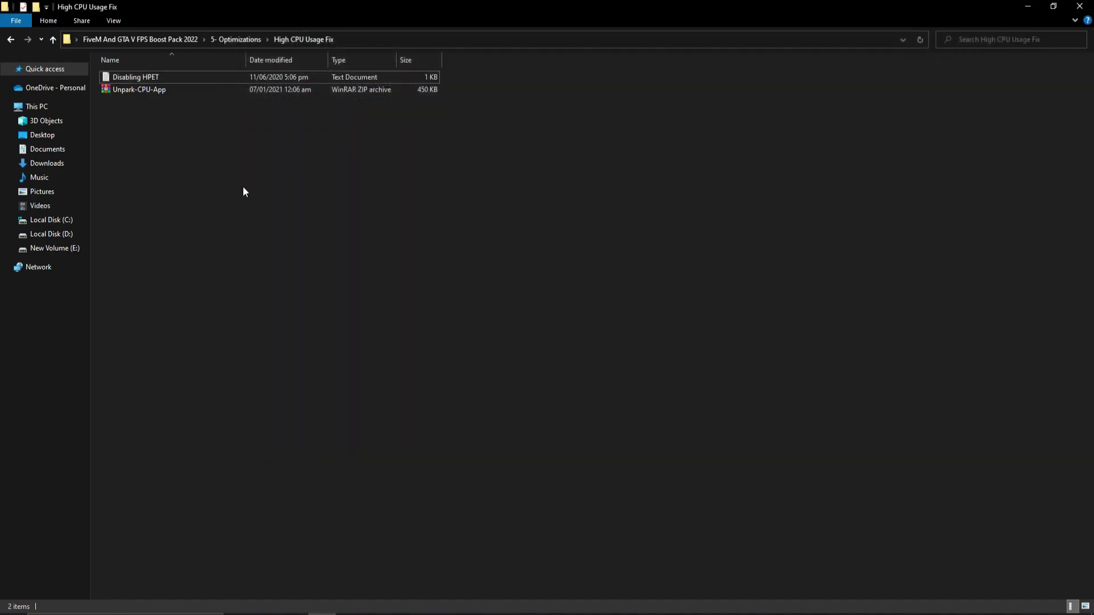
- Extract the Unpark-CPU-App archive into the High CPU Usage Fix folder and launch UnparkCpu, allowing it to make changes
{"action": "right_click", "coordinate": [139, 91]}
{"action": "left_click", "coordinate": [192, 147]}
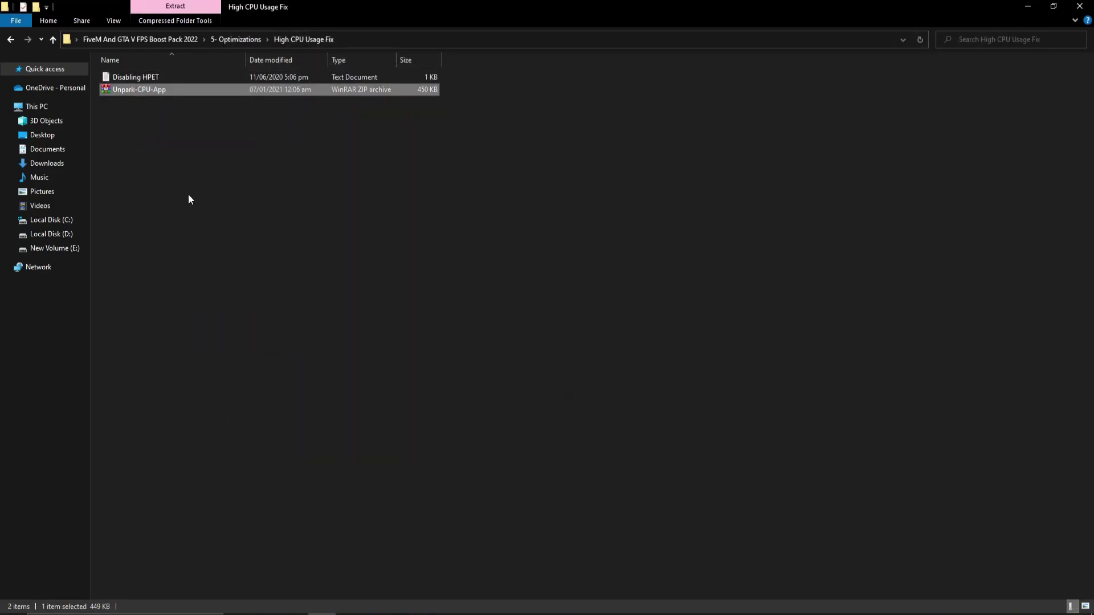
{"action": "right_click", "coordinate": [138, 89]}
{"action": "left_click", "coordinate": [201, 104]}
{"action": "left_click", "coordinate": [509, 387]}
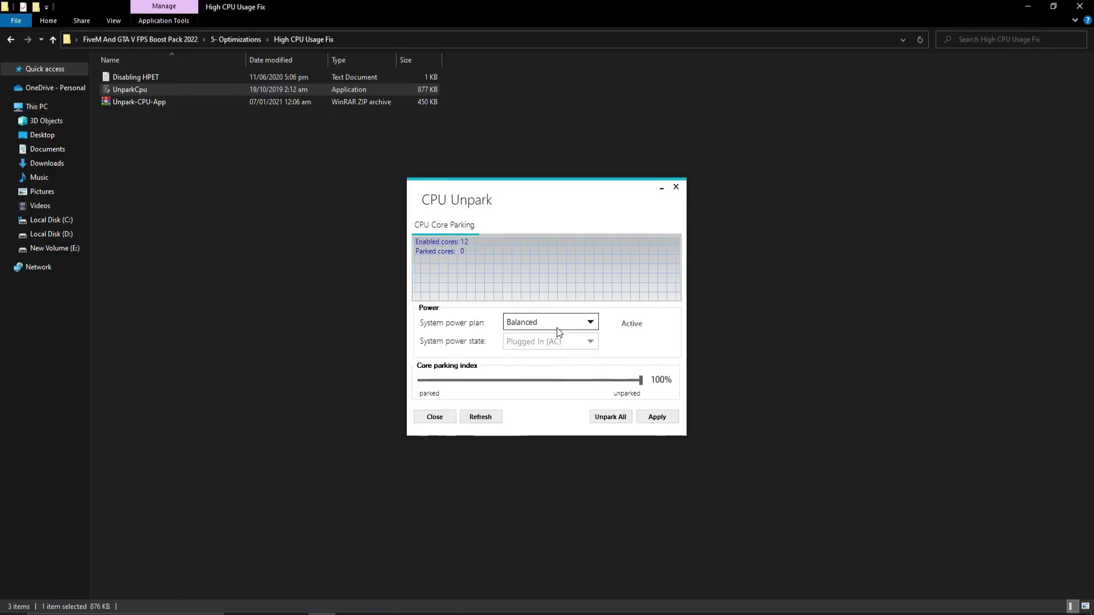
- Choose the High performance system power plan in CPU Unpark and set the core parking index to 100%
{"action": "left_click", "coordinate": [554, 325]}
{"action": "left_click", "coordinate": [550, 353]}
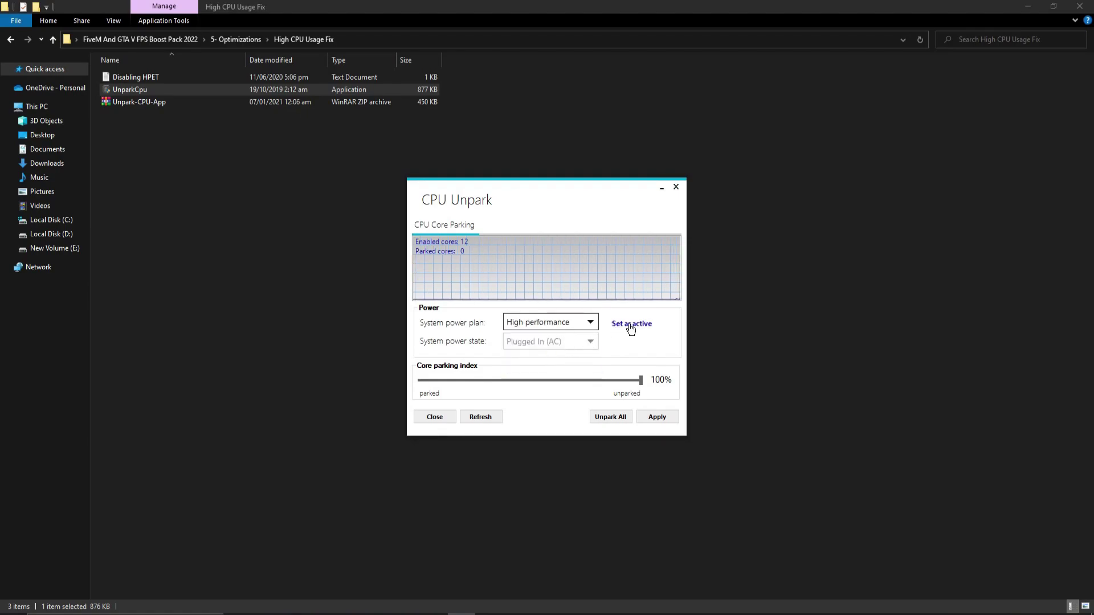
{"action": "left_click_drag", "start_coordinate": [640, 371], "coordinate": [661, 356]}
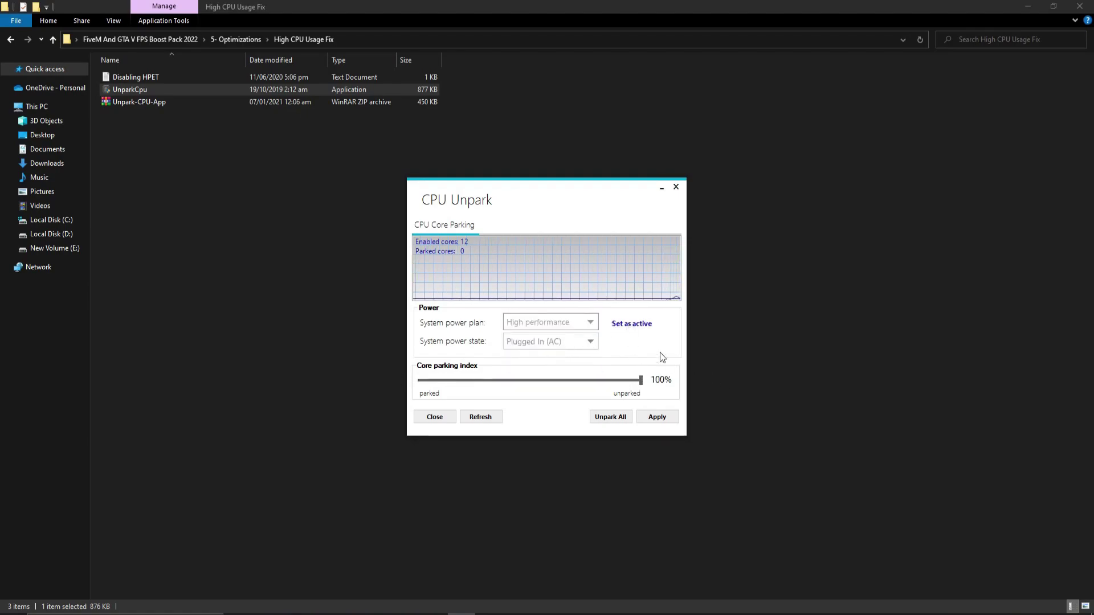
- Unpark all CPU cores, apply the changes and close CPU Unpark
{"action": "left_click", "coordinate": [611, 416]}
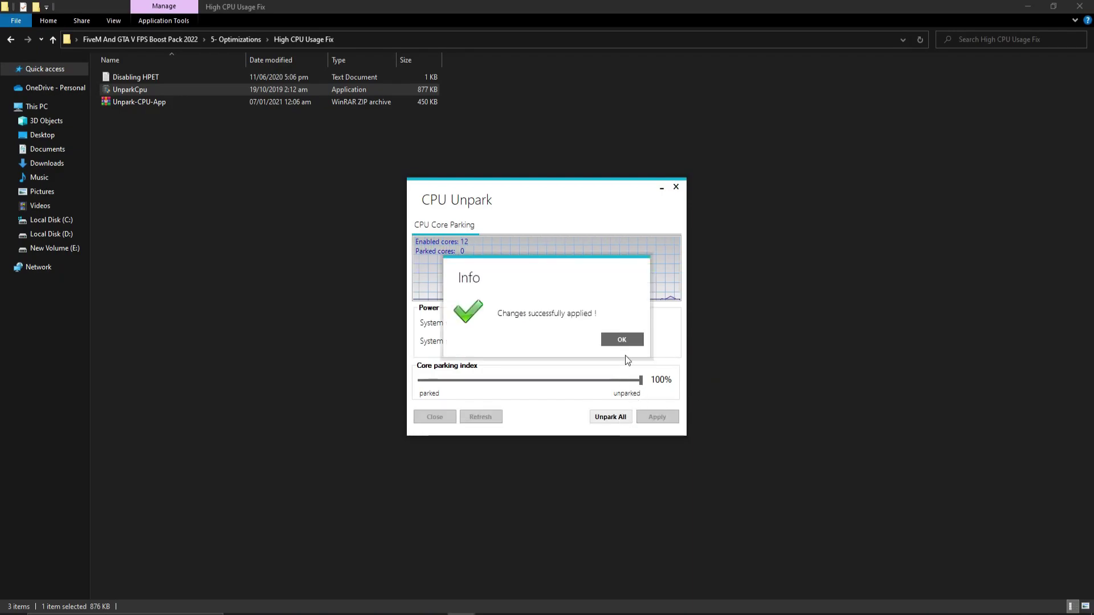
{"action": "left_click", "coordinate": [622, 339]}
{"action": "left_click", "coordinate": [659, 418]}
{"action": "left_click", "coordinate": [622, 340]}
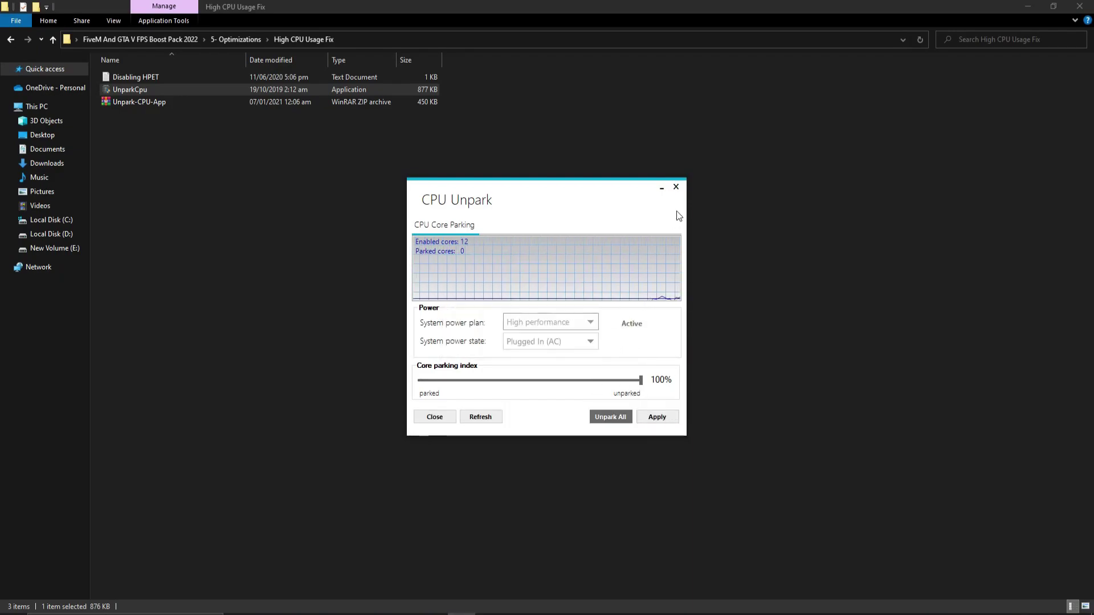
{"action": "left_click", "coordinate": [677, 187]}
- Merge the 2-Disable Full Screen Opt registry file from the Optimization Guide folder into the registry and accept the confirmations
{"action": "left_click", "coordinate": [11, 40]}
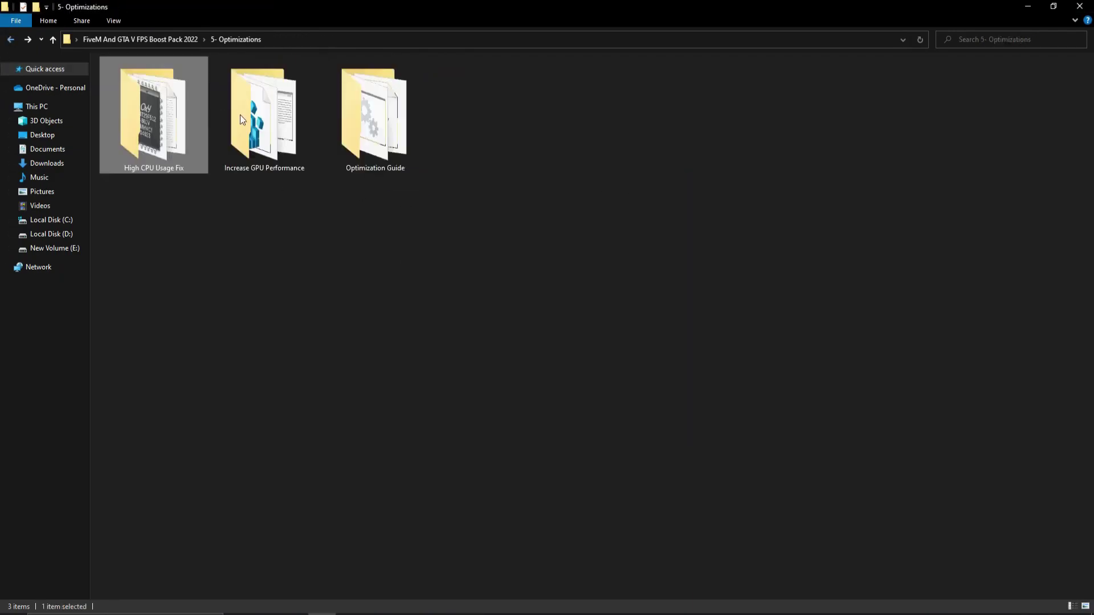
{"action": "double_click", "coordinate": [389, 149]}
{"action": "right_click", "coordinate": [151, 75]}
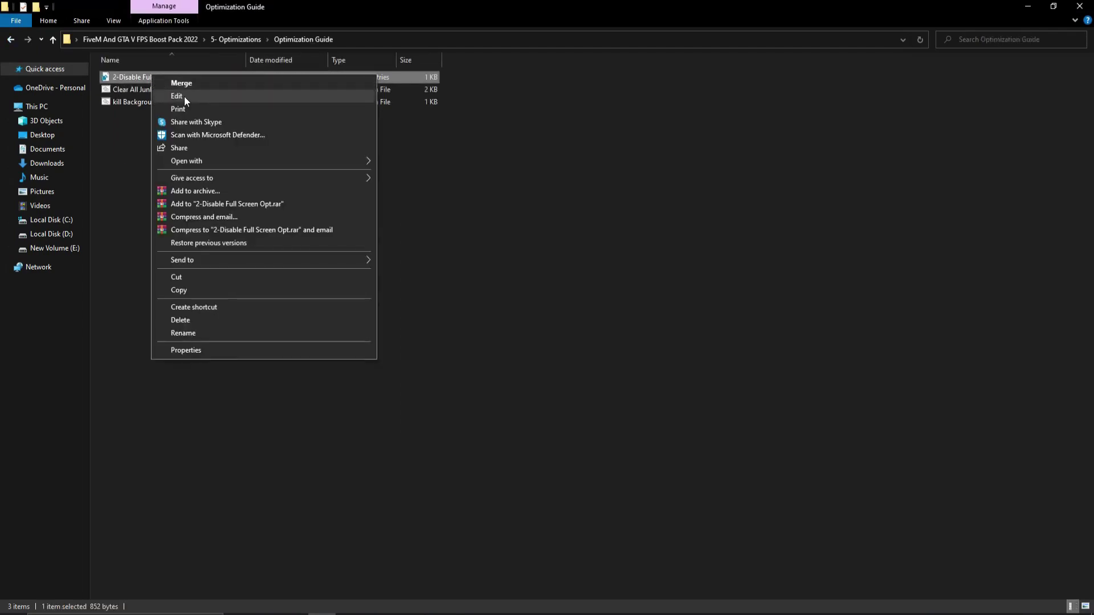
{"action": "left_click", "coordinate": [183, 82]}
{"action": "left_click", "coordinate": [488, 385]}
{"action": "left_click", "coordinate": [631, 332]}
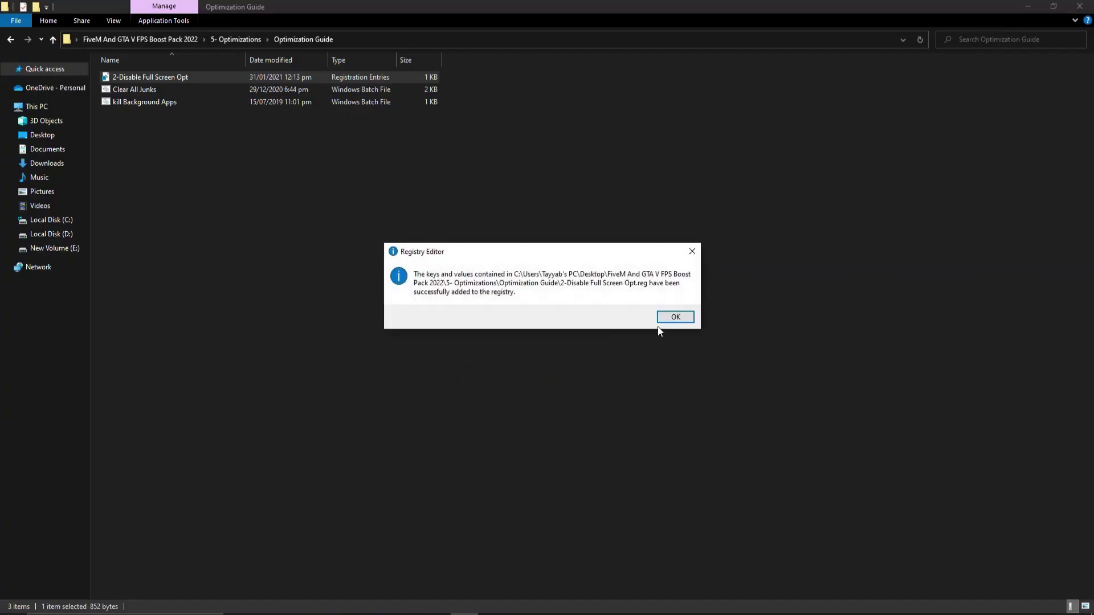
{"action": "left_click", "coordinate": [675, 319]}
- Run the Clear All Junks and kill Background Apps batch files
{"action": "left_click", "coordinate": [135, 90]}
{"action": "right_click", "coordinate": [134, 90]}
{"action": "left_click", "coordinate": [169, 98]}
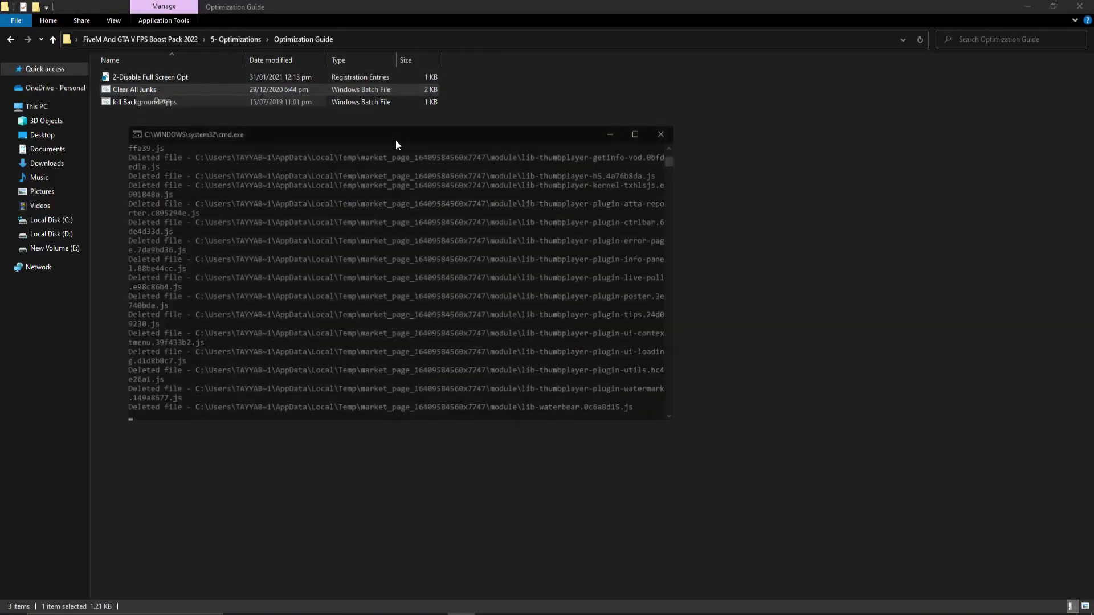
{"action": "right_click", "coordinate": [135, 101]}
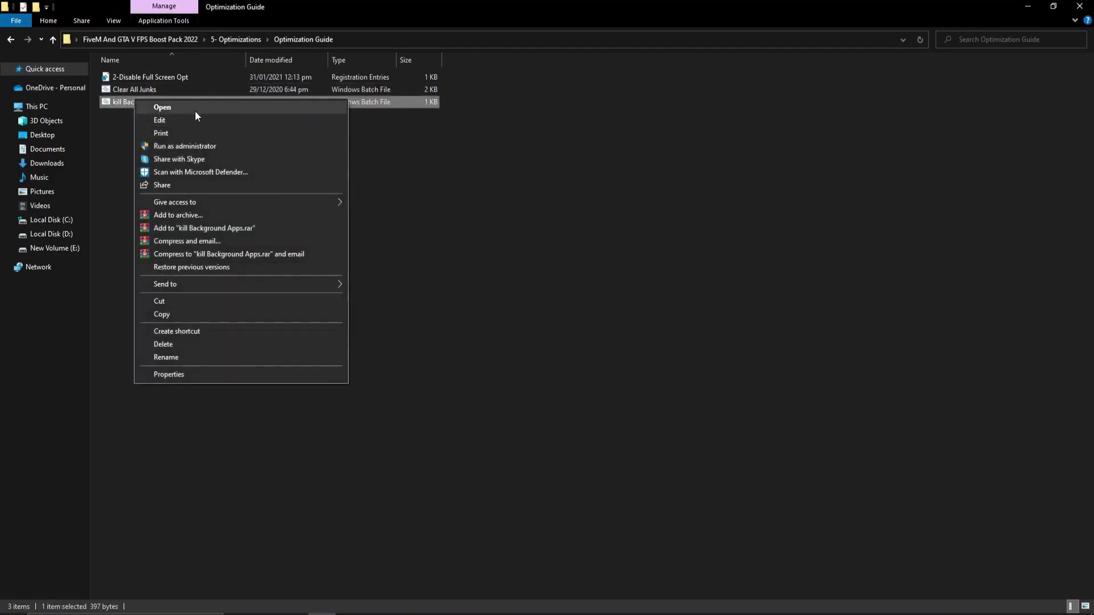
{"action": "left_click", "coordinate": [195, 110]}
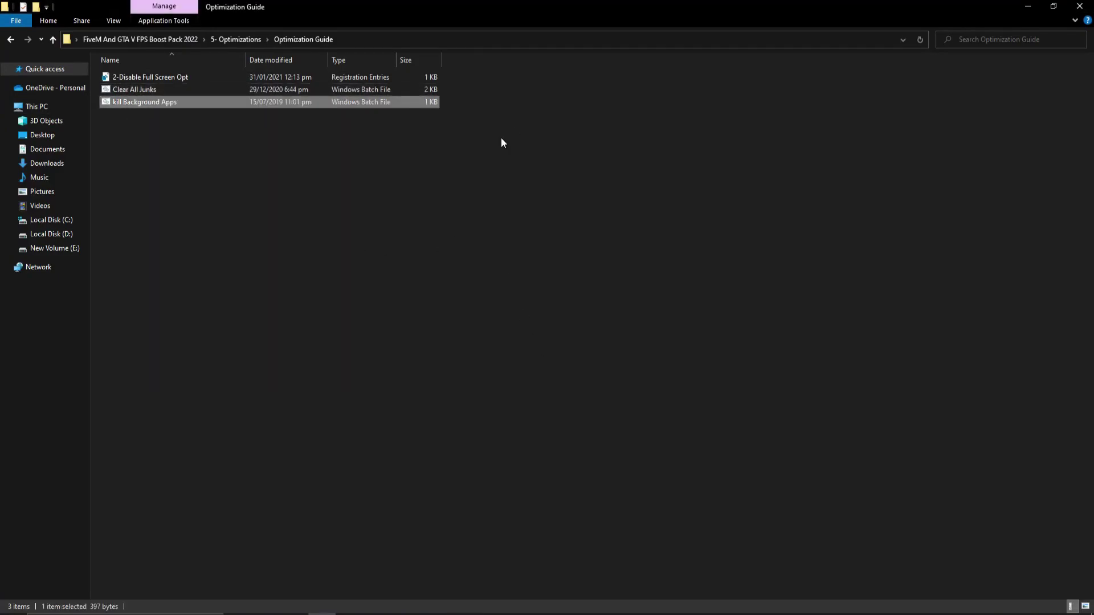
- Merge the GPU Optimization registry file from the Increase GPU Performance folder into the registry and accept the confirmations
{"action": "left_click", "coordinate": [10, 39]}
{"action": "double_click", "coordinate": [248, 122]}
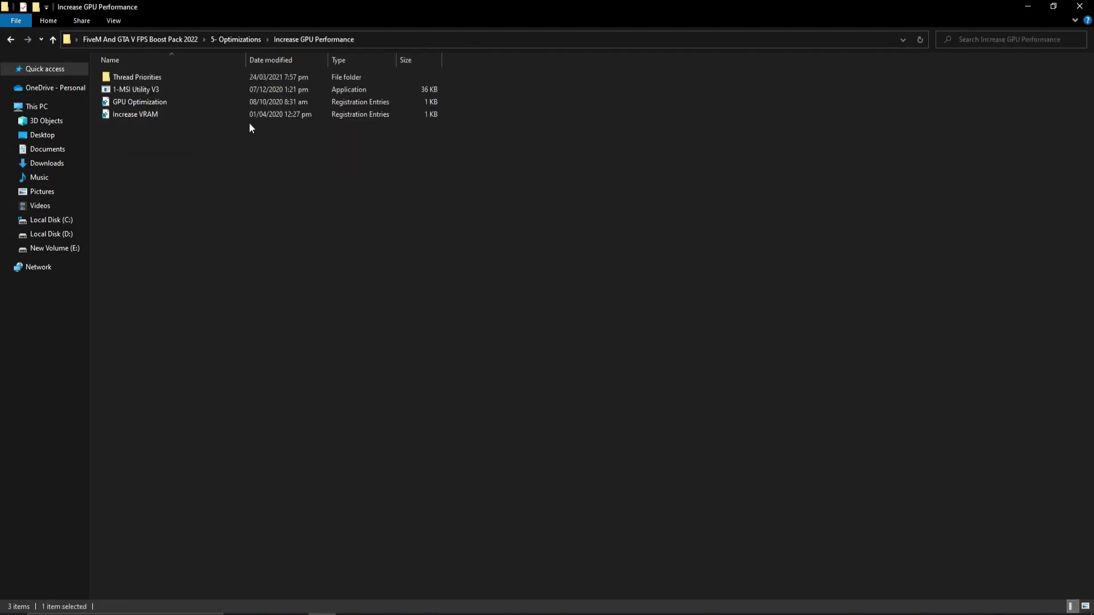
{"action": "right_click", "coordinate": [142, 102]}
{"action": "left_click", "coordinate": [181, 110]}
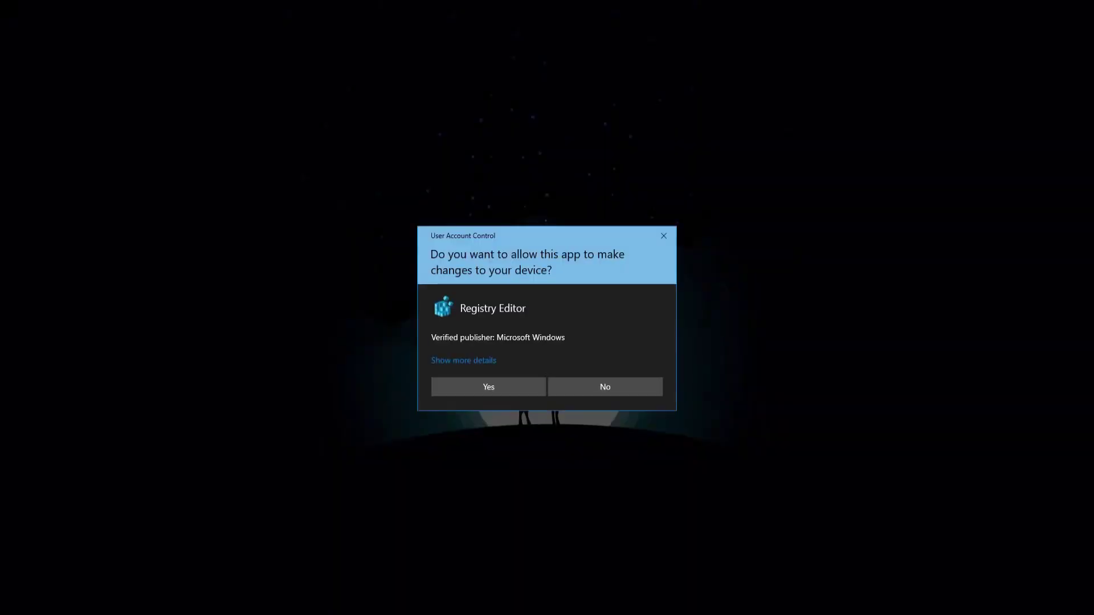
{"action": "left_click", "coordinate": [520, 381]}
{"action": "left_click", "coordinate": [644, 331]}
{"action": "key", "text": "Return"}
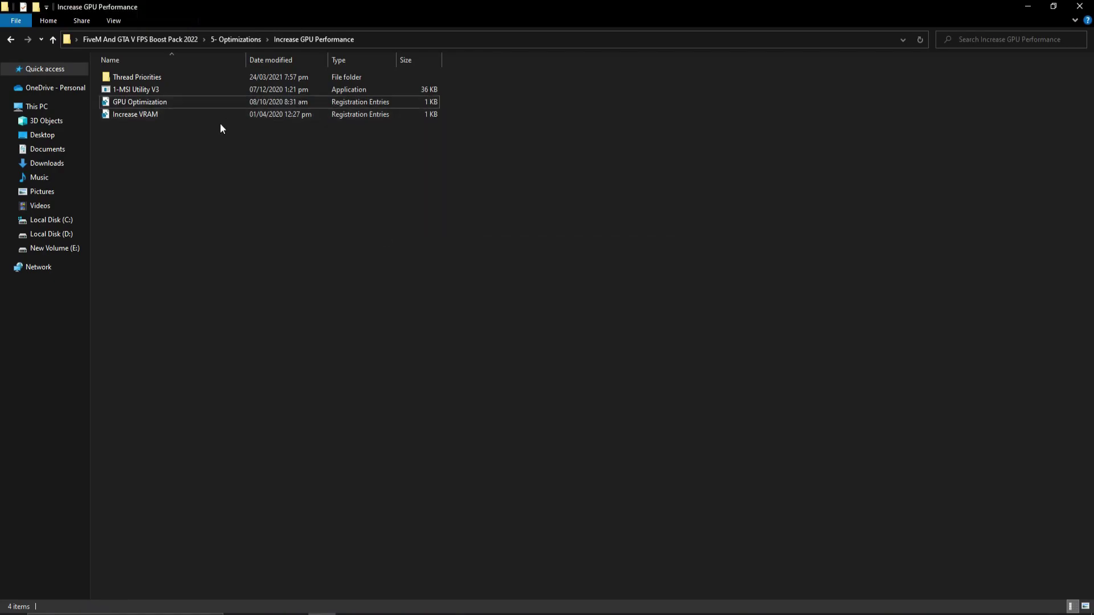
- Merge the Increase VRAM registry file into the registry and accept the confirmations
{"action": "left_click", "coordinate": [132, 114]}
{"action": "right_click", "coordinate": [132, 114]}
{"action": "left_click", "coordinate": [165, 120]}
{"action": "left_click", "coordinate": [491, 386]}
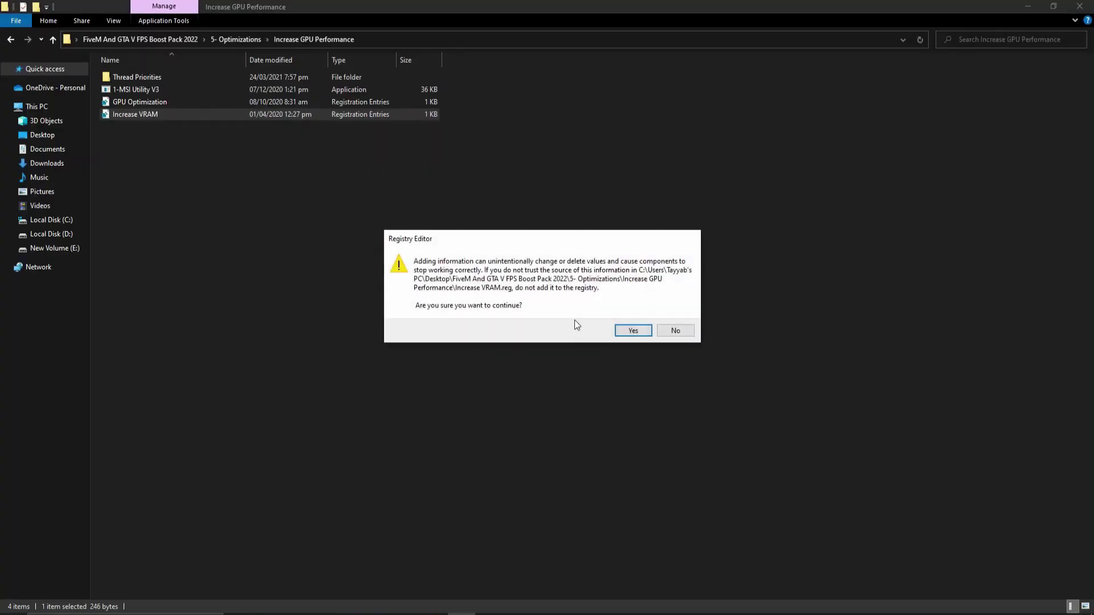
{"action": "left_click", "coordinate": [633, 331]}
{"action": "key", "text": "Return"}
{"action": "left_click", "coordinate": [240, 202]}
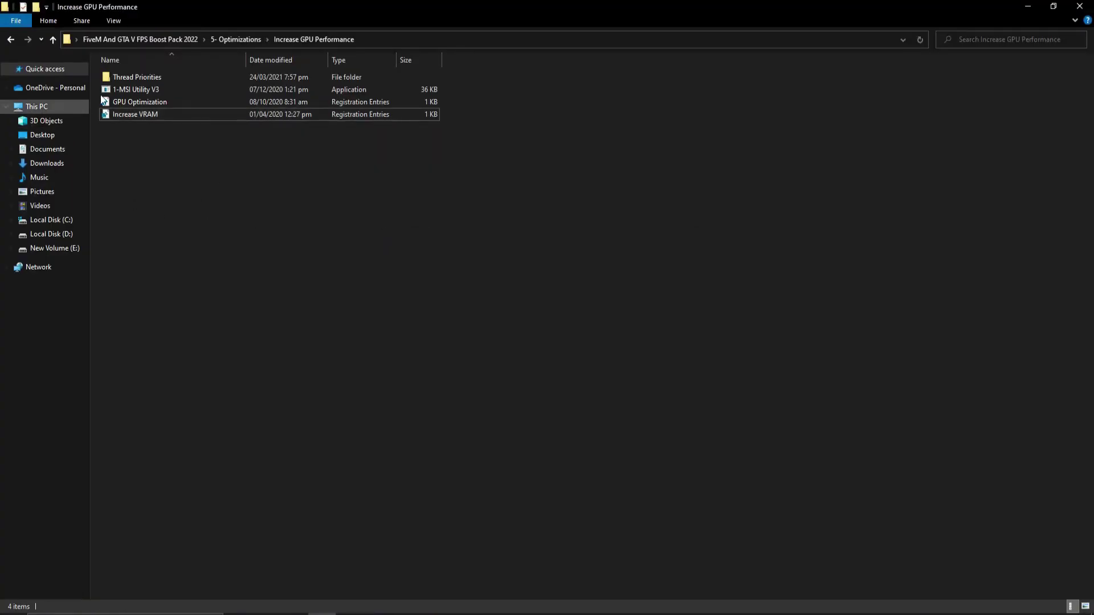
- Open the Thread Priorities folder and enlarge its file icons
{"action": "double_click", "coordinate": [114, 78]}
{"action": "left_click", "coordinate": [160, 89]}
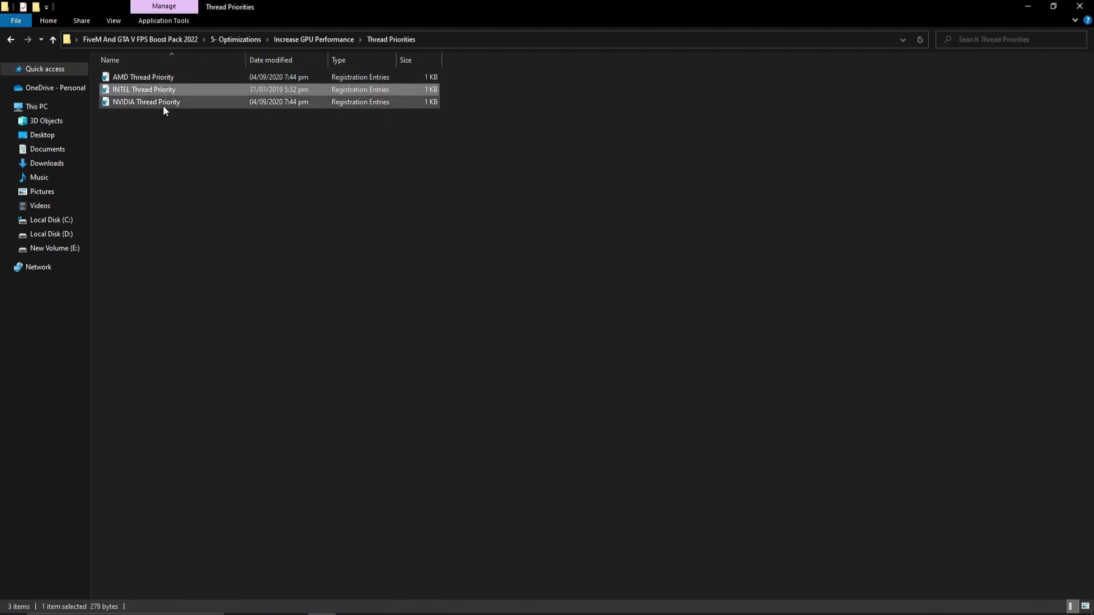
{"action": "left_click", "coordinate": [163, 107]}
{"action": "scroll", "coordinate": [197, 125], "scroll_direction": "up", "scroll_amount": 4, "text": "ctrl"}
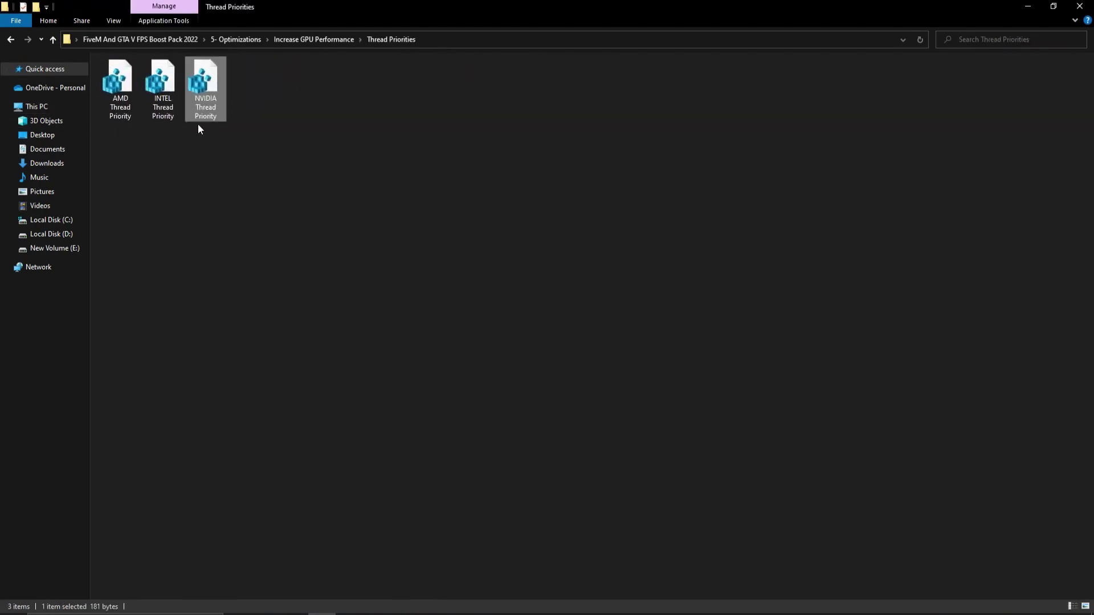
{"action": "scroll", "coordinate": [197, 125], "scroll_direction": "up", "scroll_amount": 3, "text": "ctrl"}
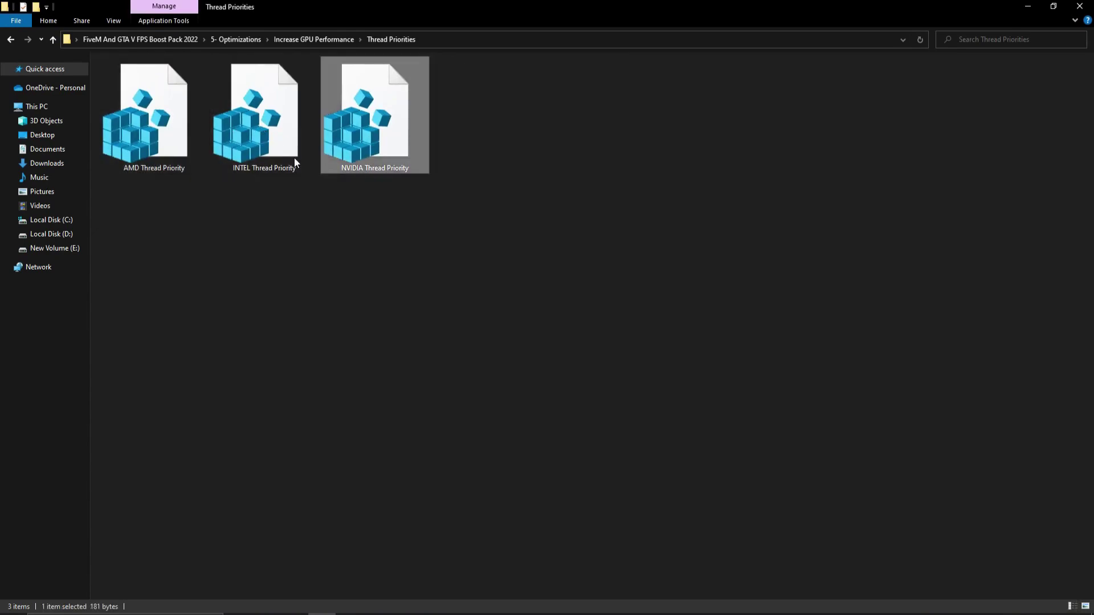
- Merge the NVIDIA Thread Priority registry file into the registry and accept the confirmations
{"action": "left_click", "coordinate": [387, 182]}
{"action": "left_click", "coordinate": [368, 124]}
{"action": "right_click", "coordinate": [367, 125]}
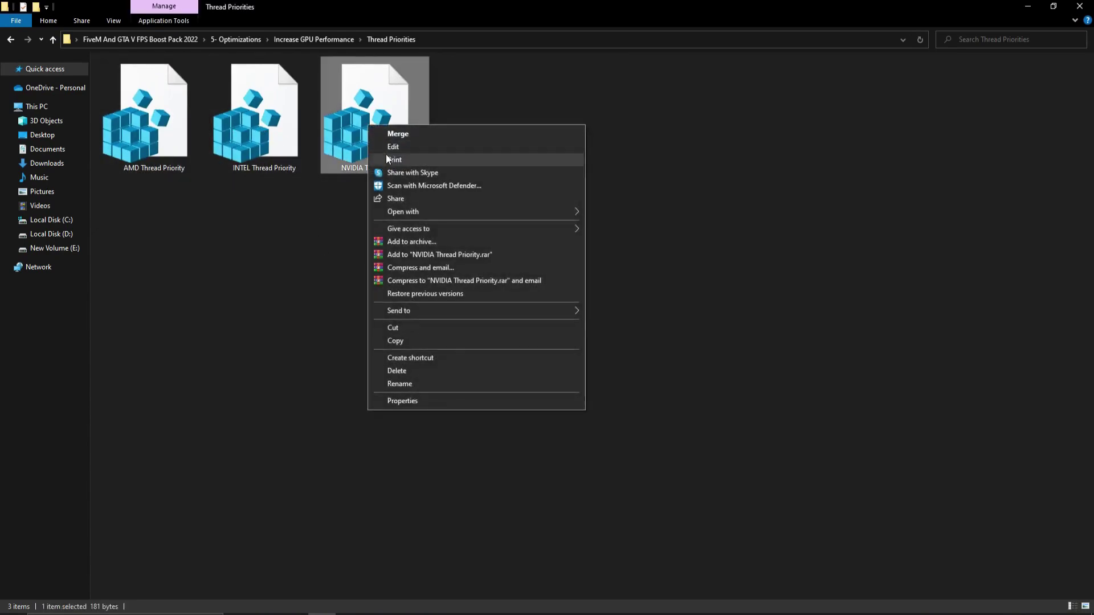
{"action": "left_click", "coordinate": [424, 135]}
{"action": "left_click", "coordinate": [488, 386]}
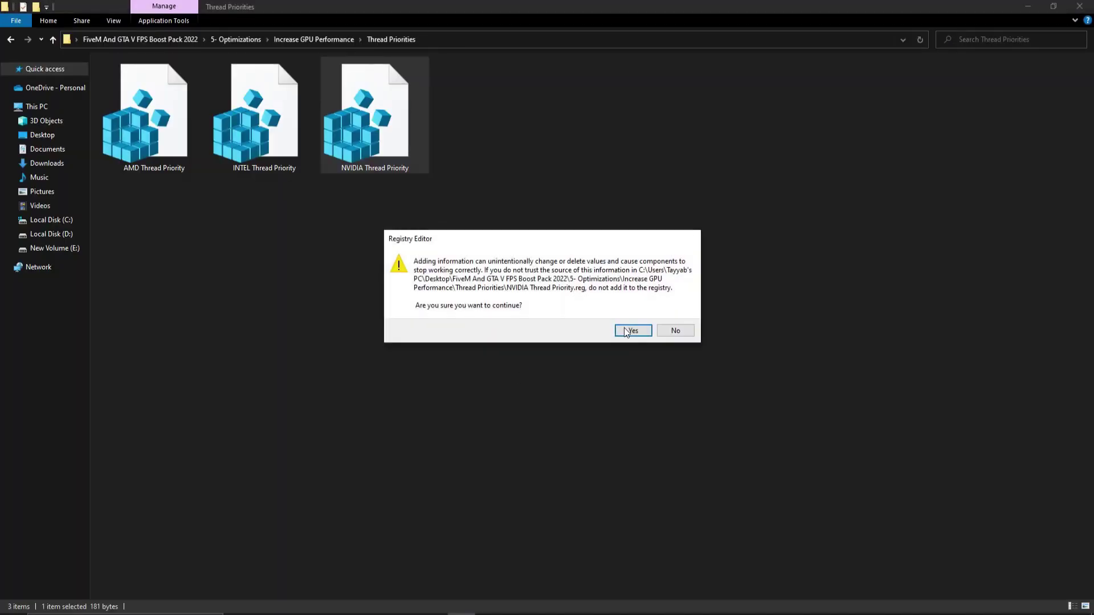
{"action": "left_click", "coordinate": [626, 330]}
{"action": "left_click", "coordinate": [676, 318]}
- Return to the Increase GPU Performance folder and launch 1-MSI Utility V3, allowing it to make changes to the device
{"action": "left_click", "coordinate": [11, 39]}
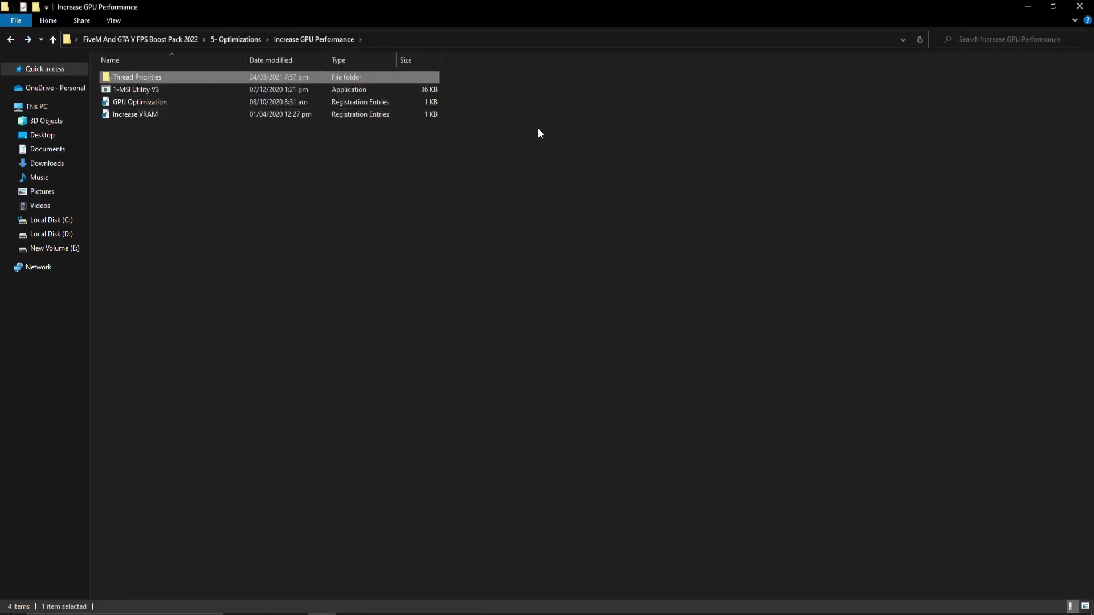
{"action": "right_click", "coordinate": [137, 89]}
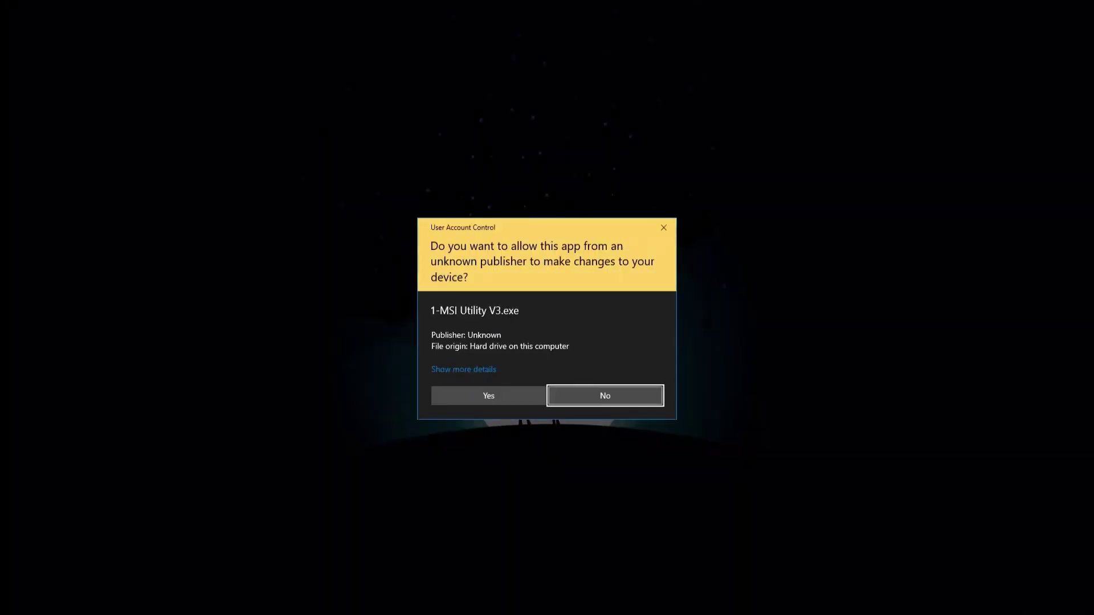
{"action": "left_click", "coordinate": [487, 386]}
{"action": "left_click_drag", "start_coordinate": [514, 153], "coordinate": [585, 154]}
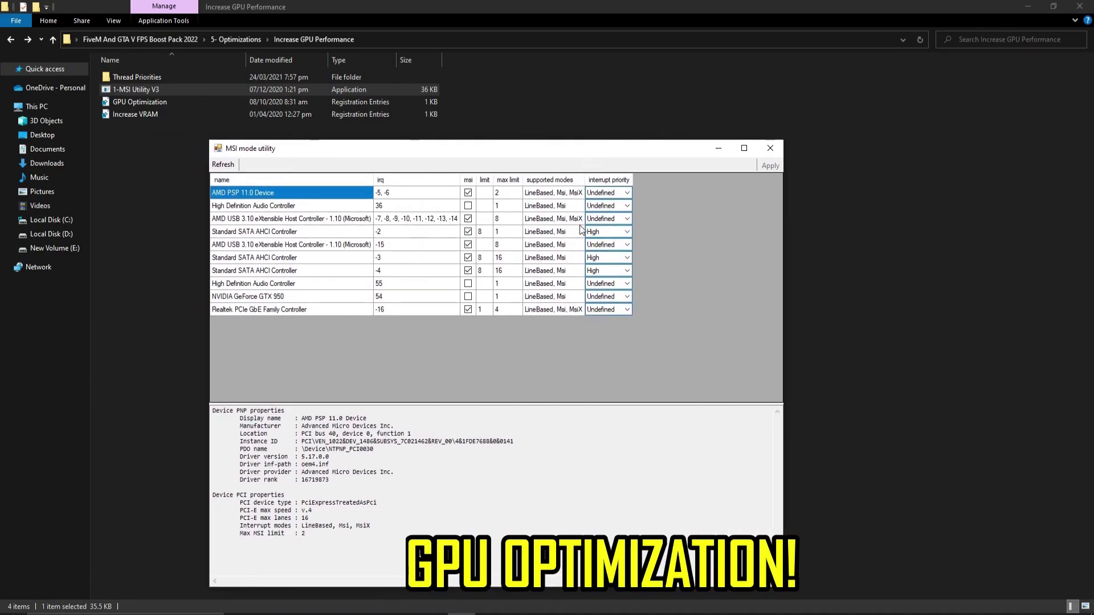
- Enable MSI for the NVIDIA GeForce GTX 950, set its interrupt priority to High, and close the MSI mode utility
{"action": "left_click", "coordinate": [287, 205]}
{"action": "left_click", "coordinate": [282, 219]}
{"action": "left_click", "coordinate": [280, 232]}
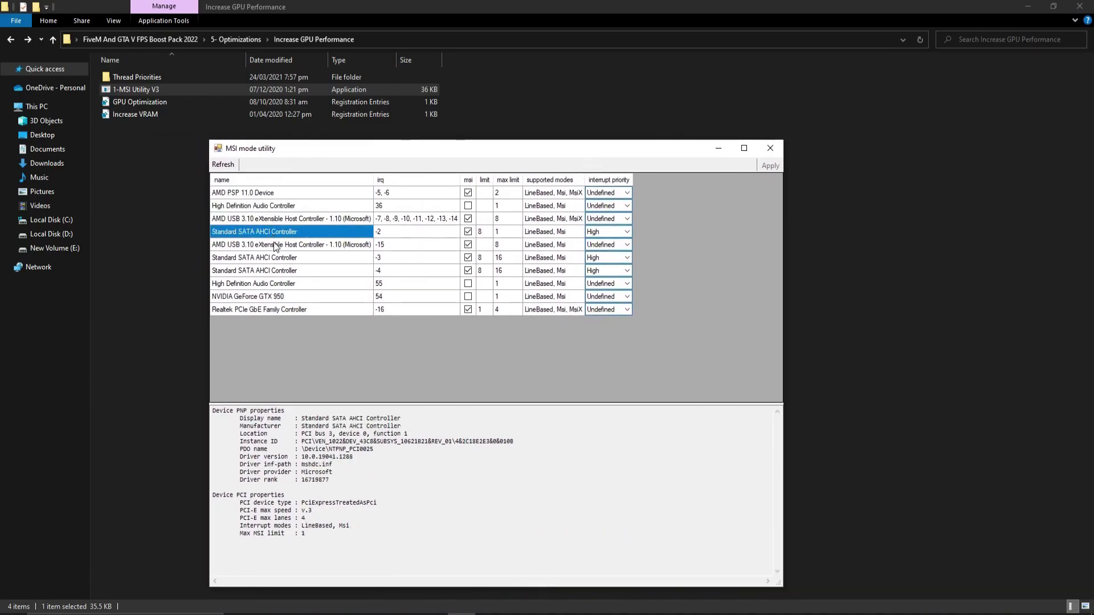
{"action": "left_click", "coordinate": [285, 296]}
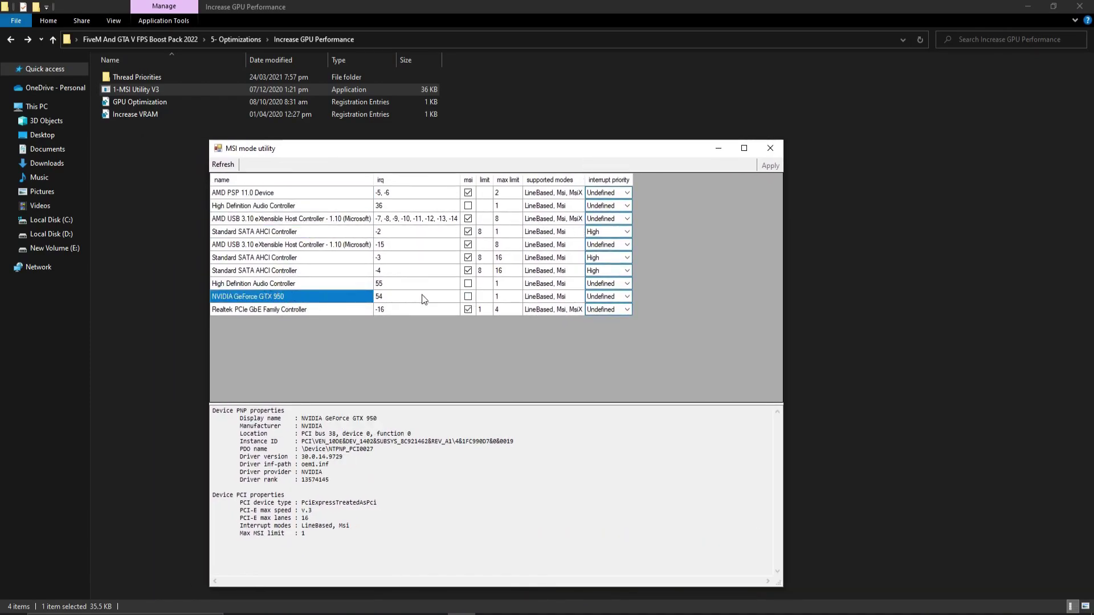
{"action": "left_click", "coordinate": [472, 299]}
{"action": "left_click", "coordinate": [468, 297]}
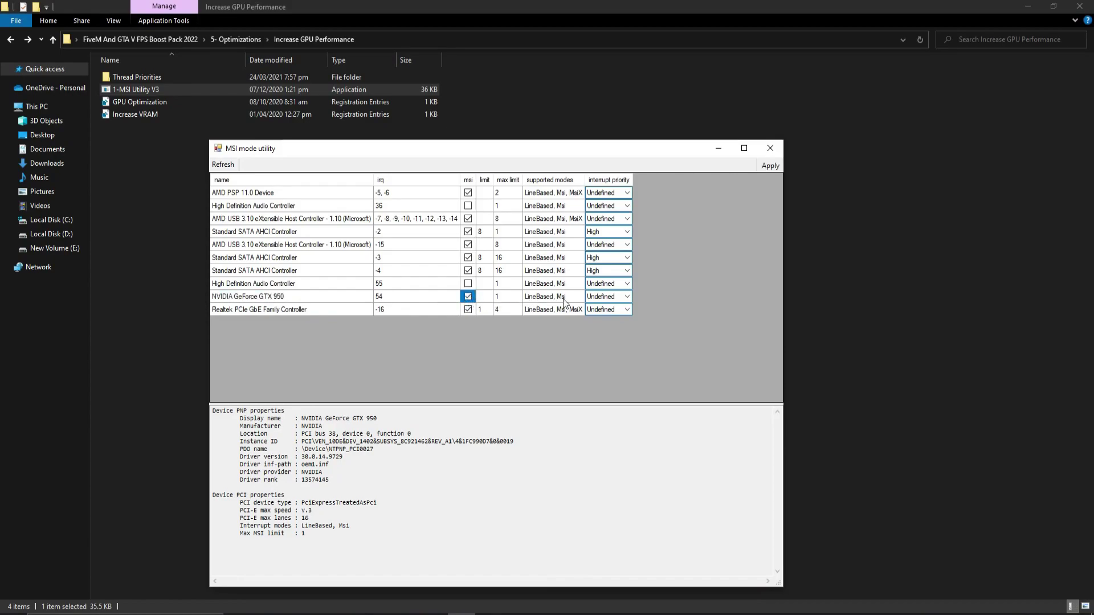
{"action": "left_click", "coordinate": [603, 330]}
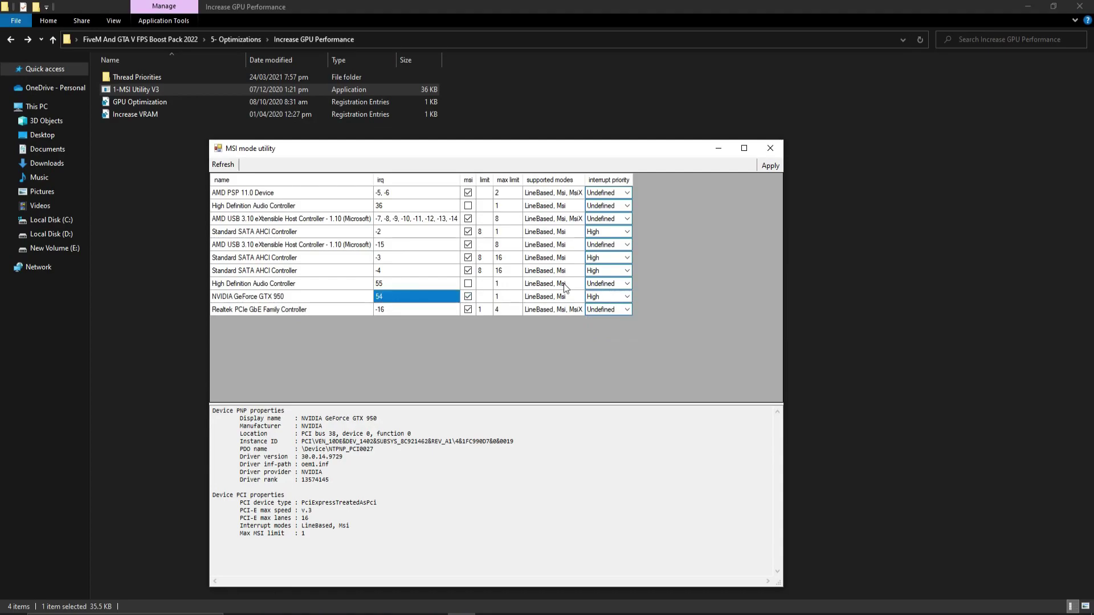
{"action": "left_click", "coordinate": [770, 148]}
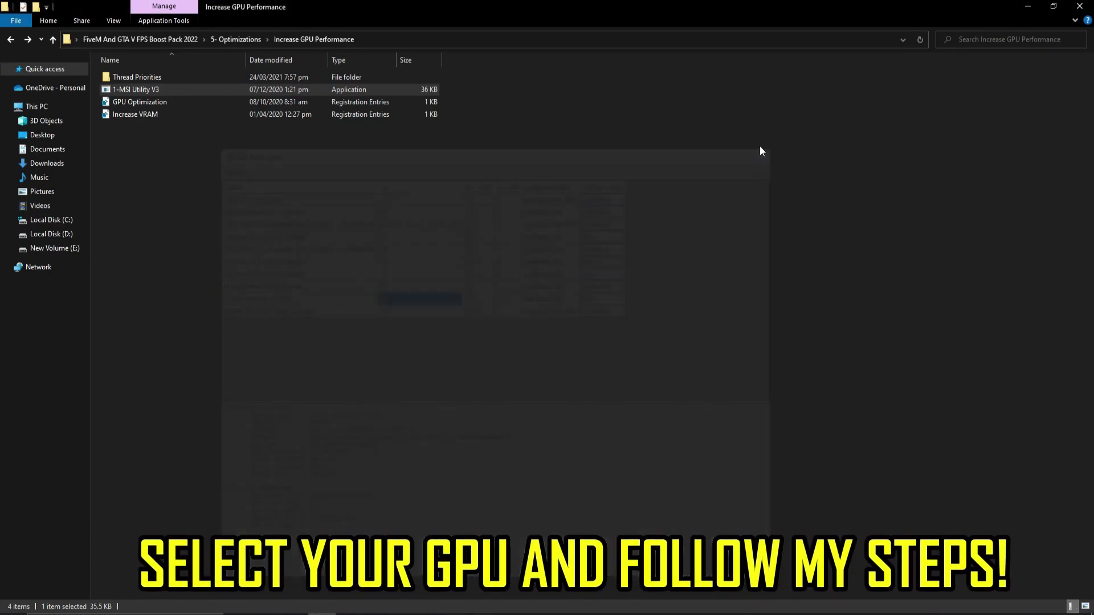
- Leave the optimization folders for the desktop and bring up the available actions for the FiveM shortcut
{"action": "left_click", "coordinate": [11, 39]}
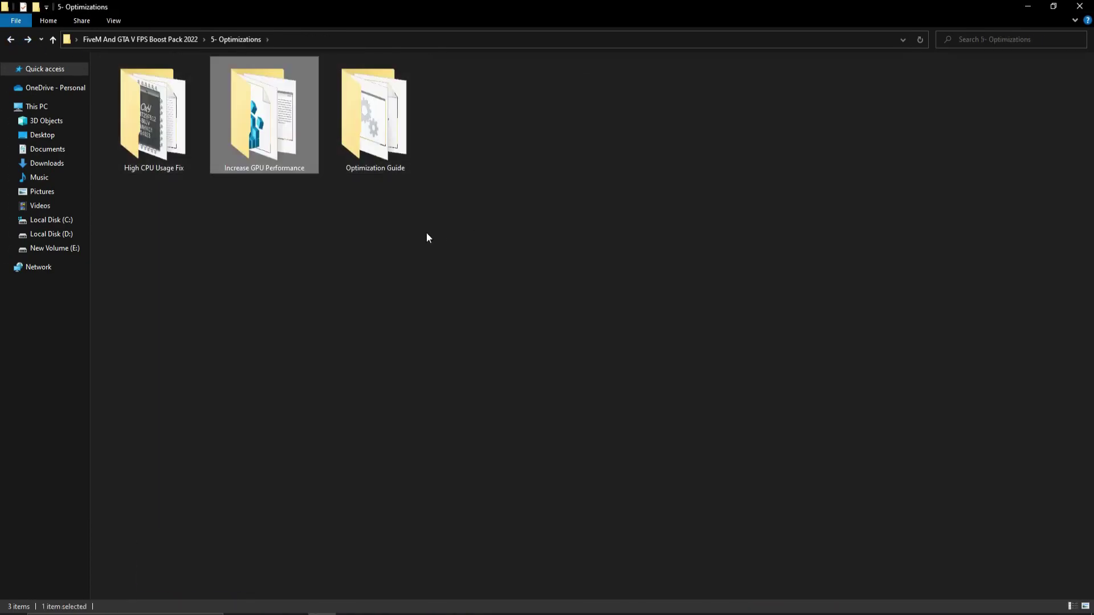
{"action": "left_click", "coordinate": [11, 39]}
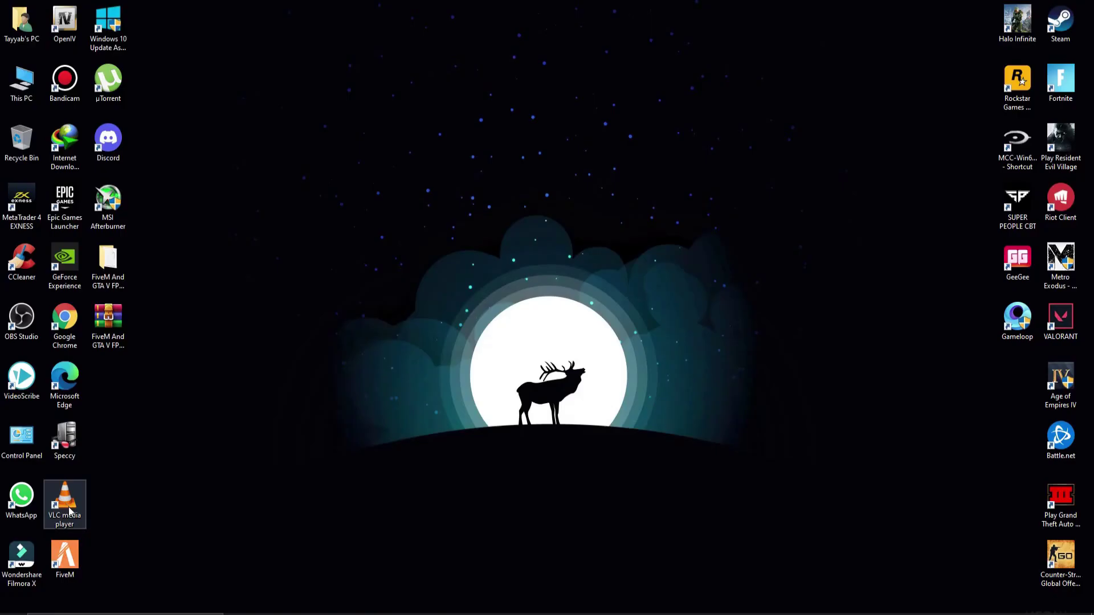
{"action": "right_click", "coordinate": [77, 553]}
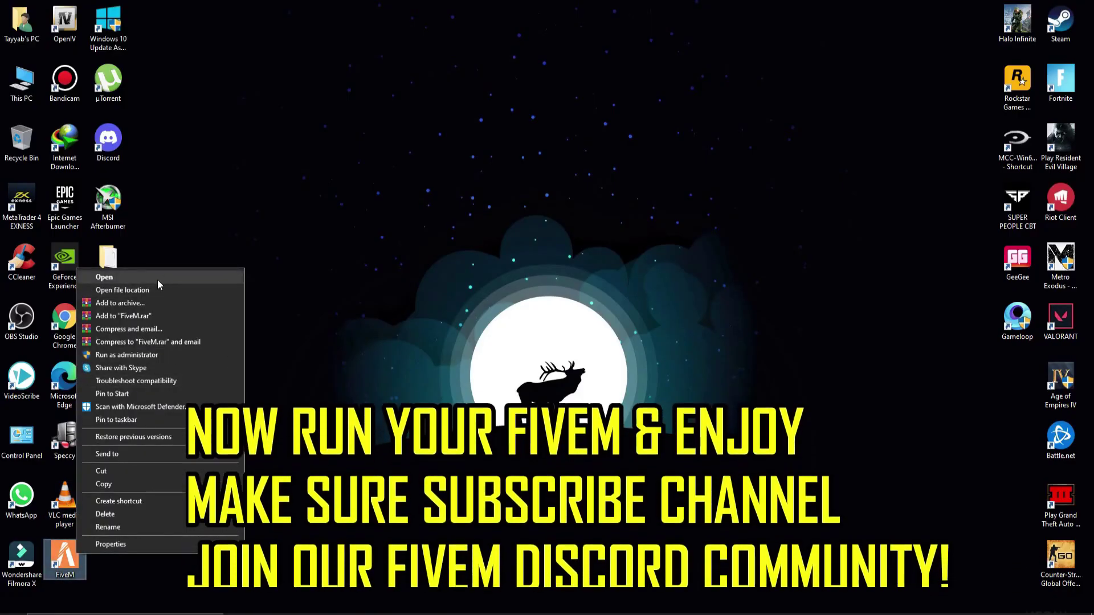